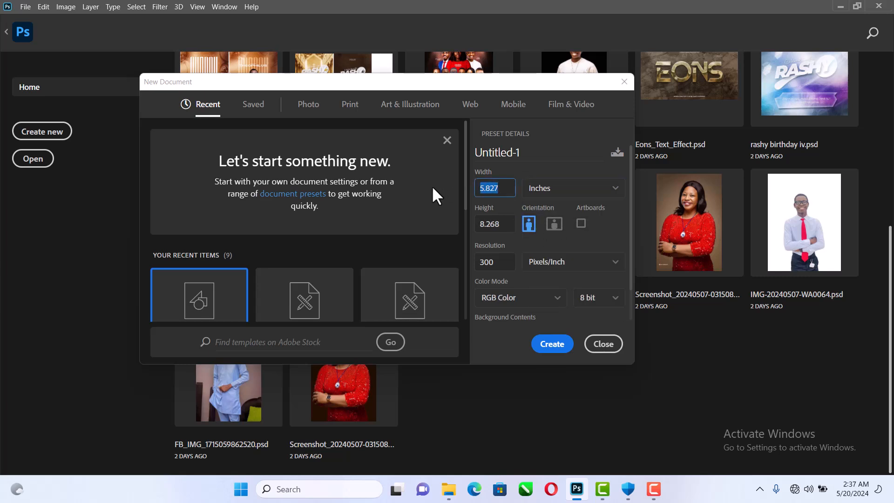
Create a new portrait document 5 in wide by 6 in high at 400 px/in
text(5)
text(7)
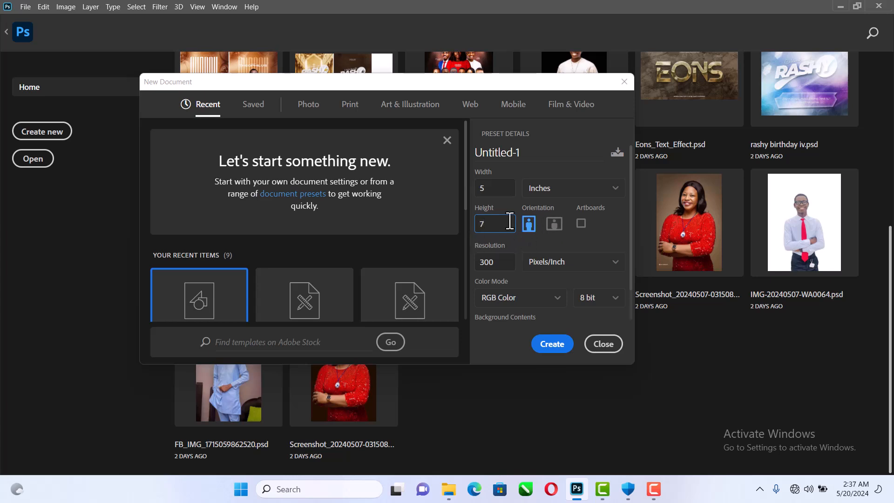
text(6)
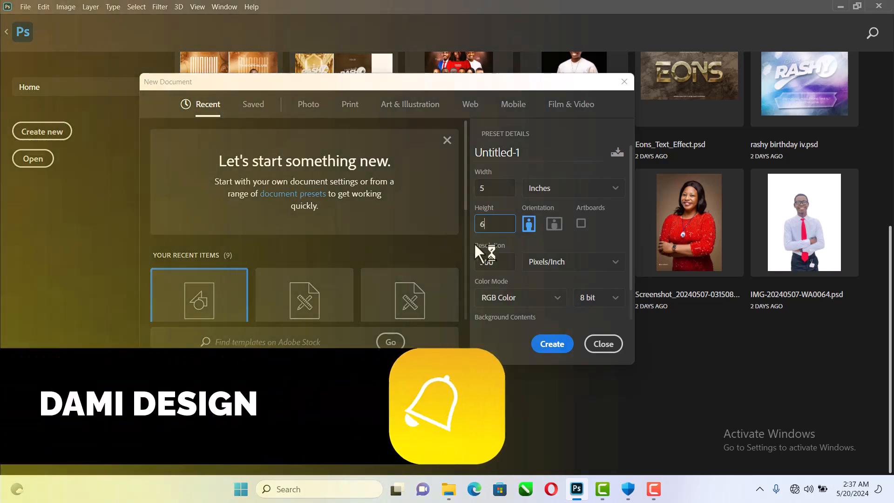
key(Tab)
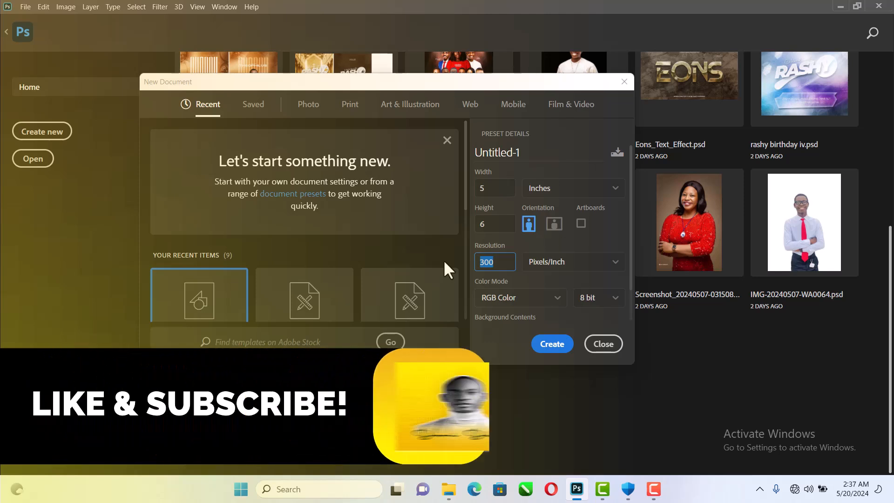
text(400)
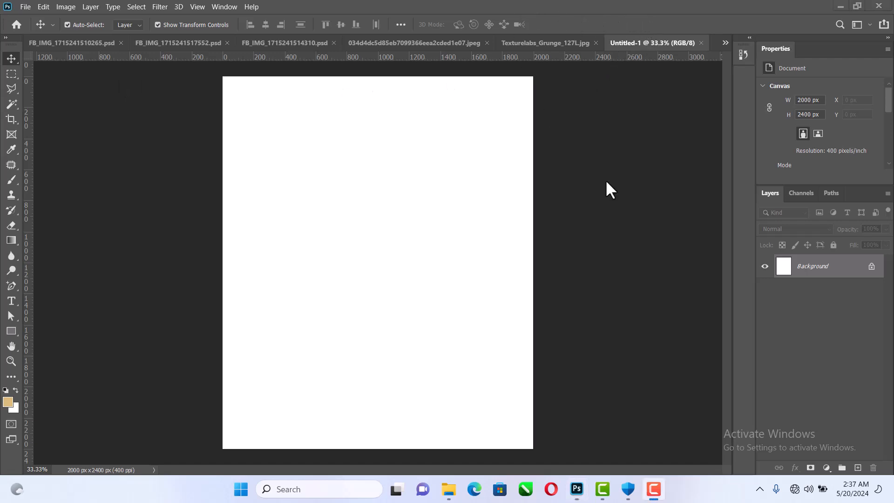
Copy the first singer cutout onto the Untitled-1 canvas as a layer
click(66, 43)
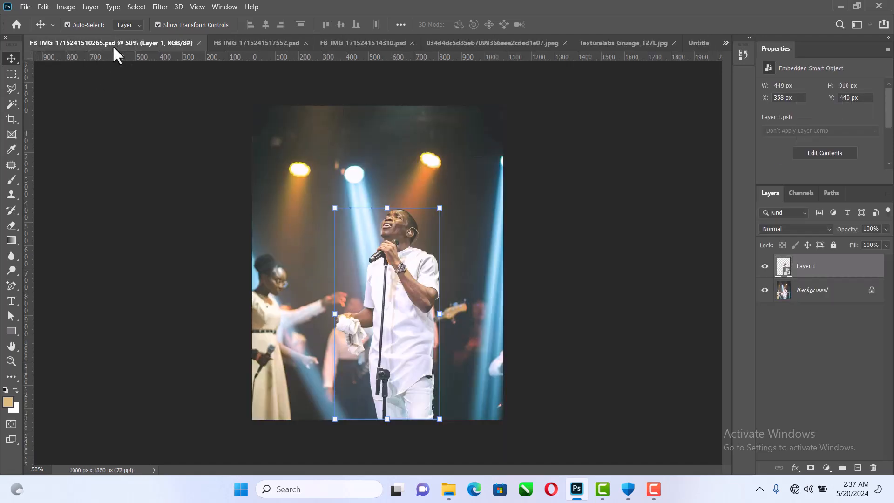
drag(116, 45, 118, 96)
drag(182, 279, 378, 223)
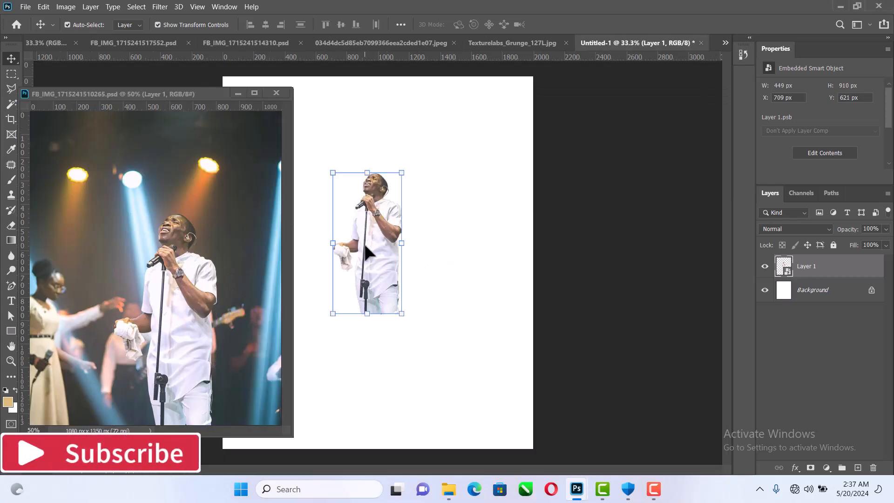
click(276, 94)
Bring the second singer cutout onto the flyer and return to the blue-lit singer photo
click(42, 42)
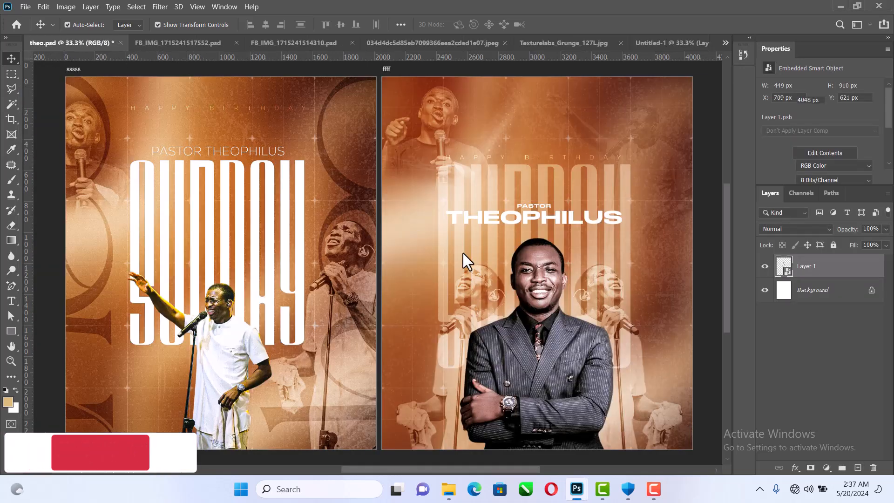
click(186, 42)
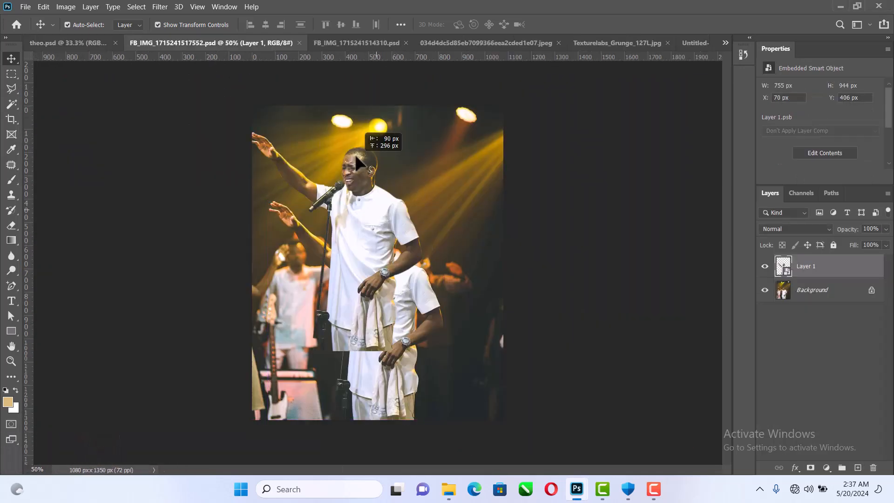
drag(358, 163, 391, 380)
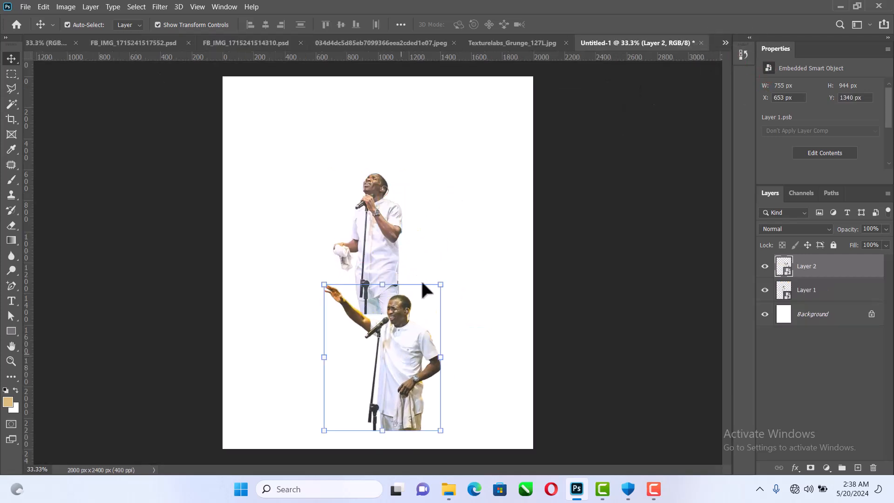
click(241, 43)
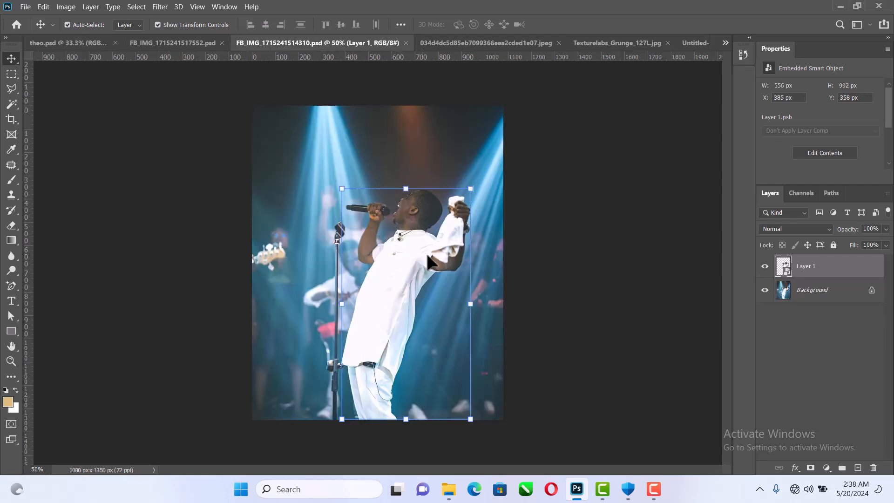
click(165, 47)
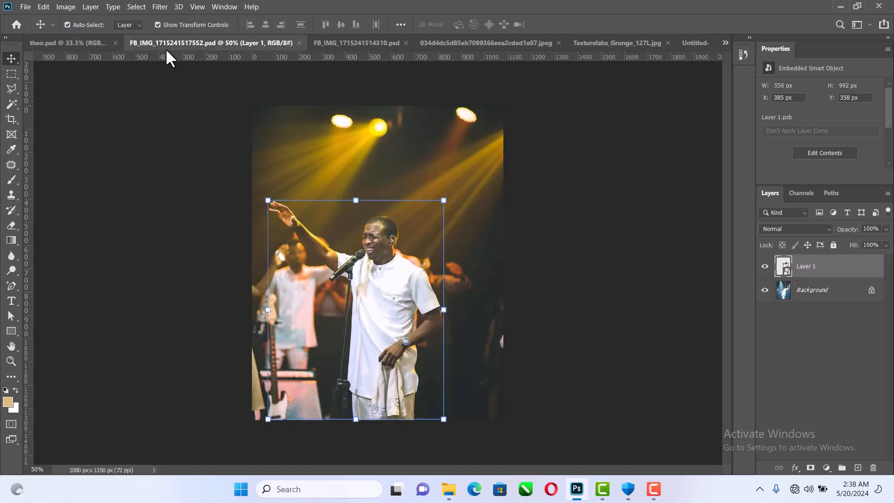
click(348, 42)
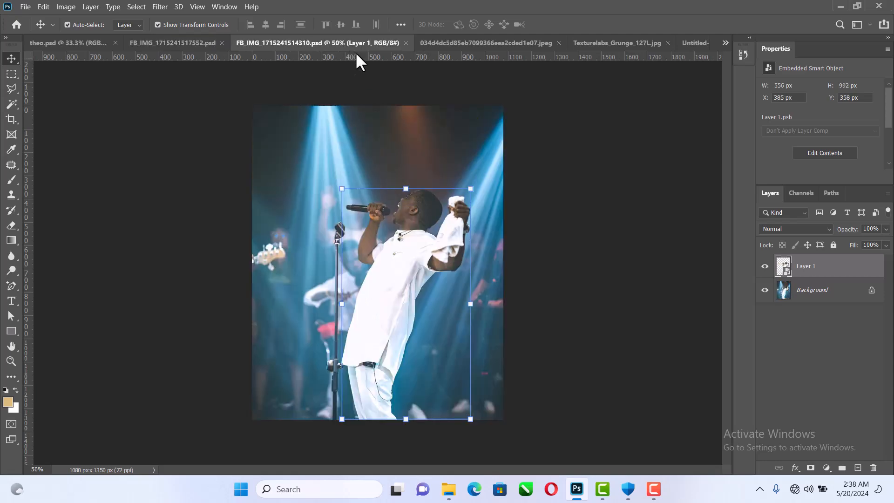
Copy the brown wave texture into Untitled-1 as Layer 3 and stretch it upward over the canvas
click(505, 44)
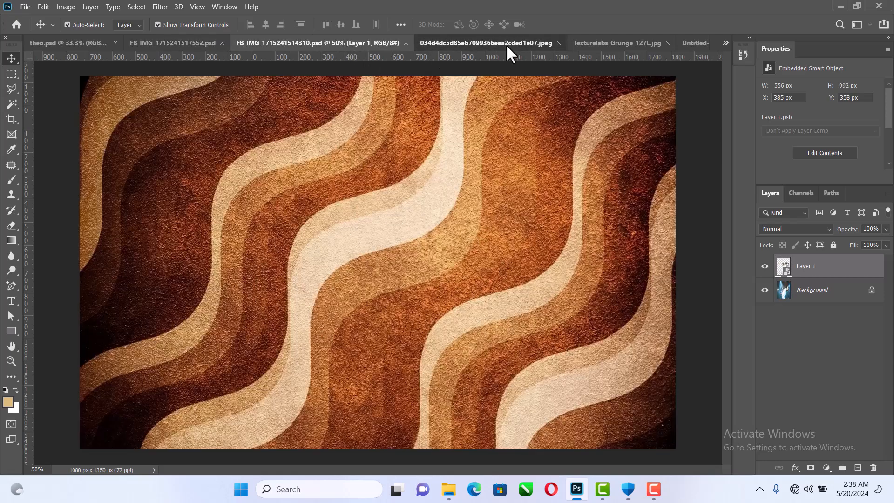
click(580, 45)
click(401, 42)
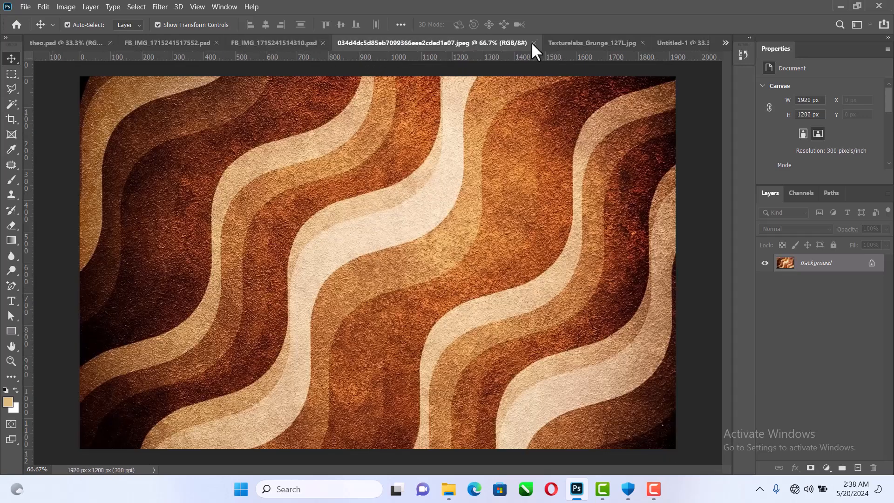
drag(446, 57, 430, 160)
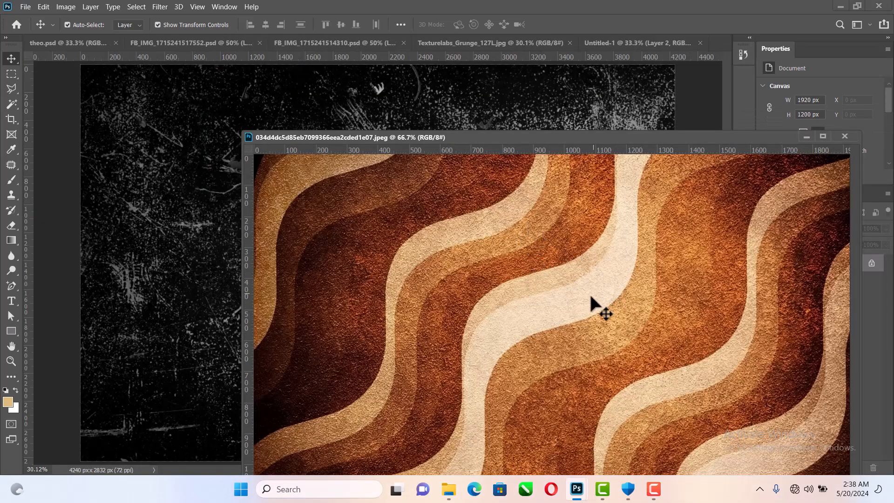
drag(651, 47, 378, 289)
click(843, 136)
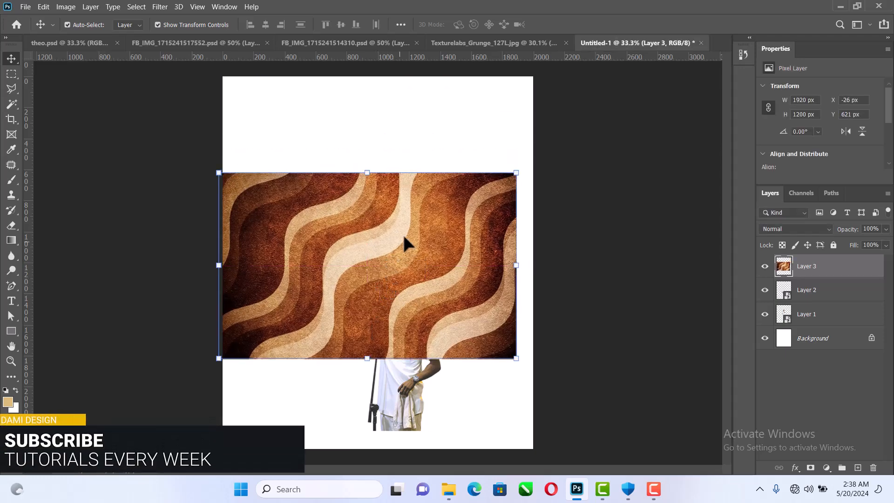
drag(371, 172, 426, 37)
Scale and position the wave texture to 4715 × 2948 px across the canvas, then apply
key(ctrl+0)
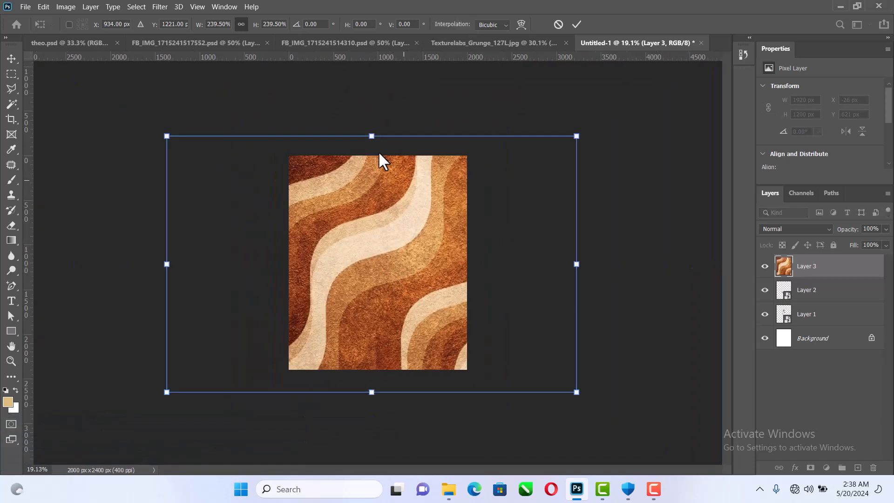
drag(378, 134, 380, 112)
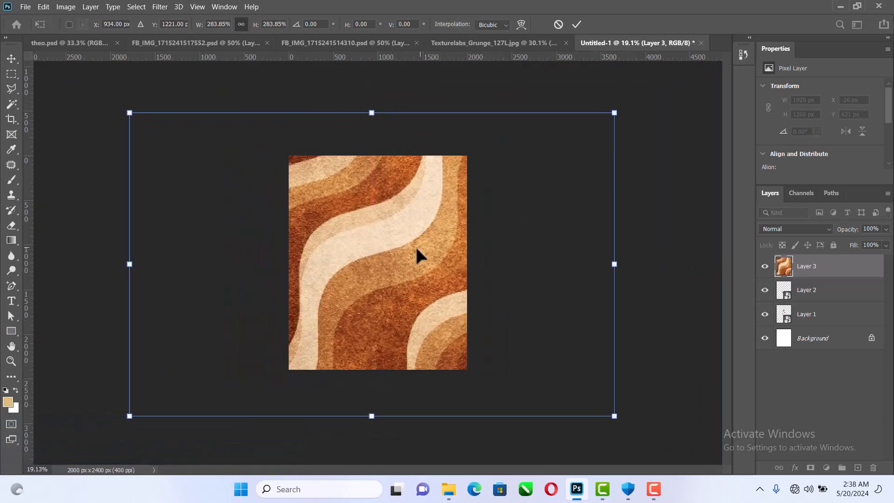
drag(417, 255, 418, 252)
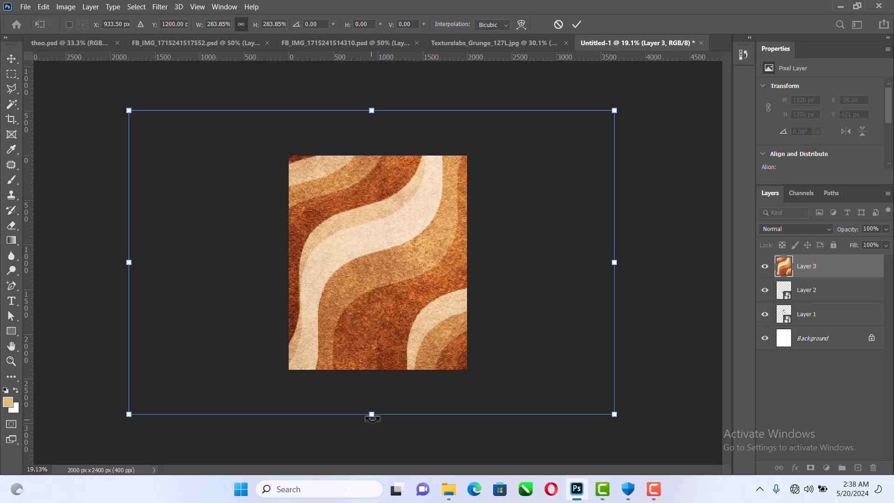
drag(372, 417, 375, 398)
click(165, 7)
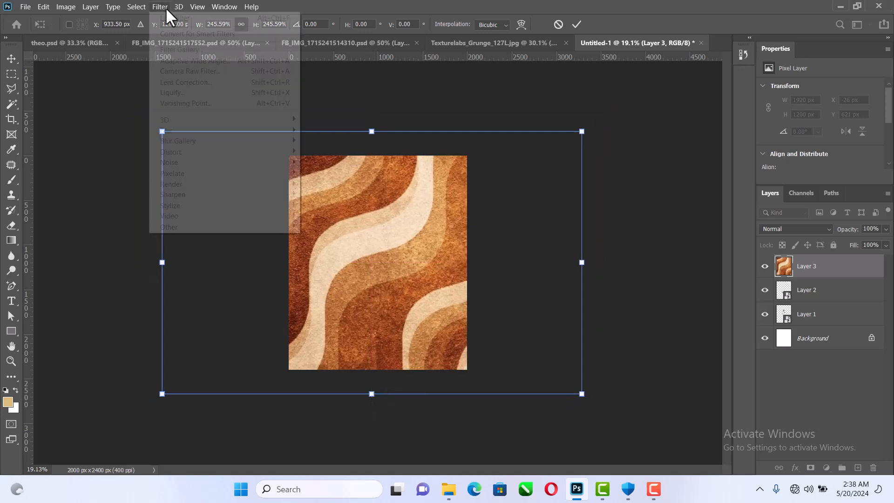
key(Escape)
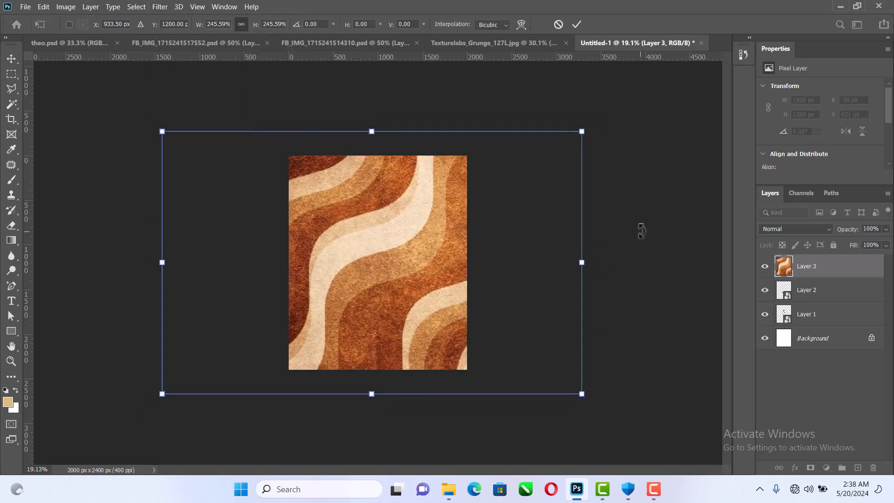
click(577, 25)
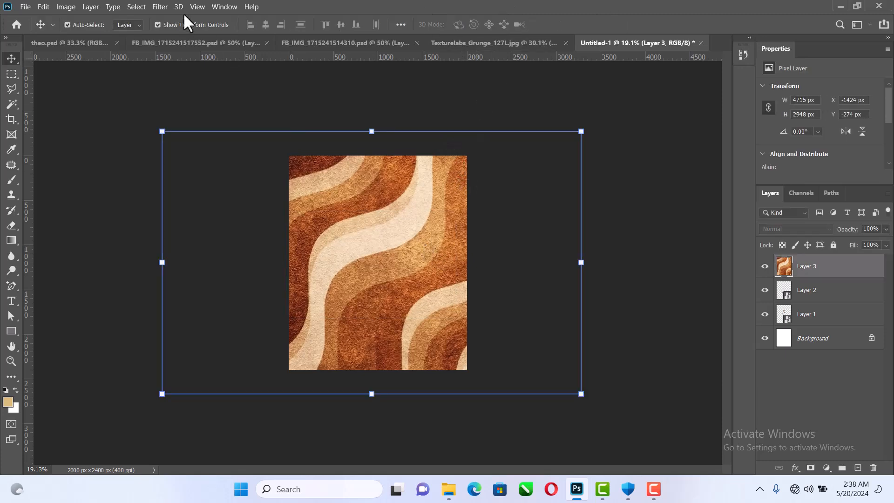
Apply a Gaussian Blur with radius 130.2 pixels to the wave texture
click(161, 8)
mouse_move(216, 130)
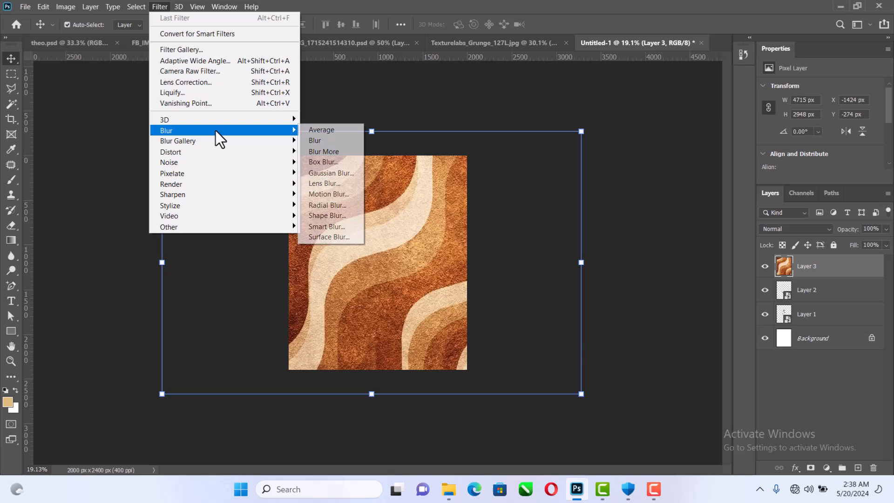
click(319, 177)
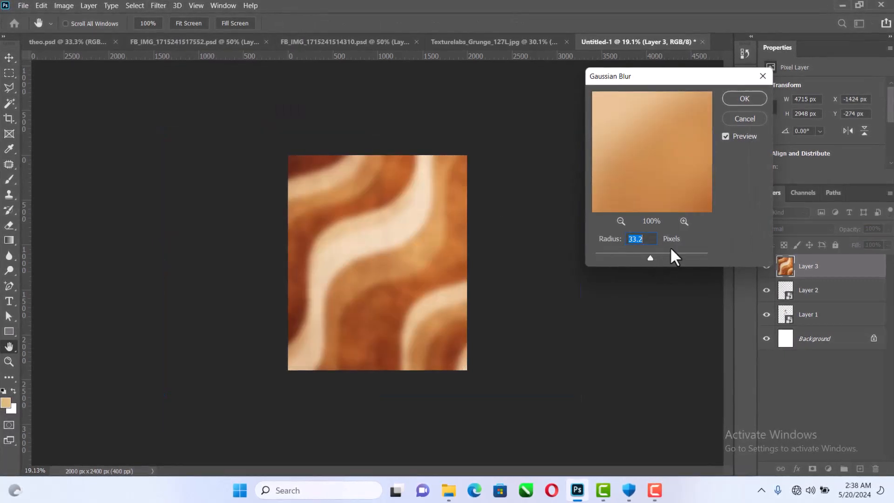
click(664, 256)
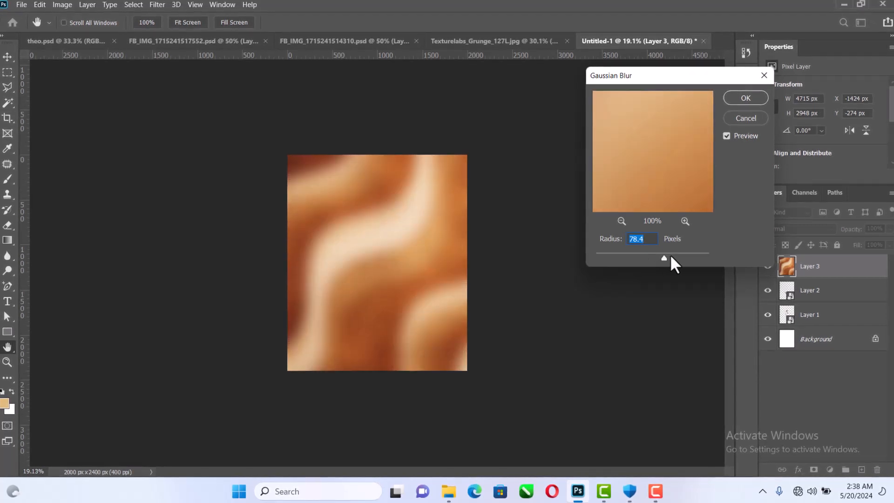
click(672, 256)
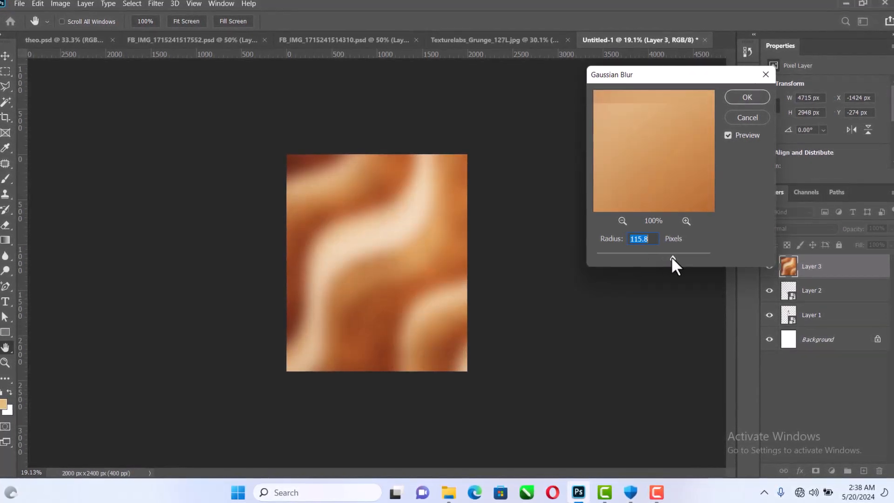
click(676, 256)
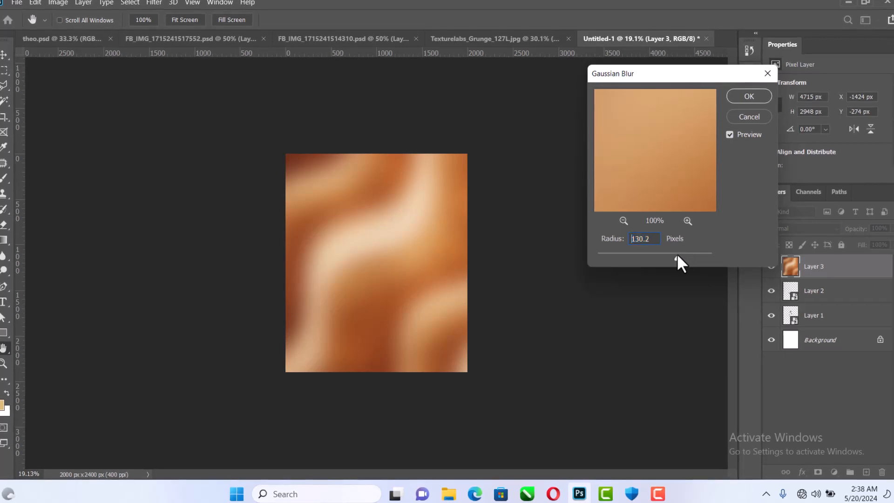
click(750, 95)
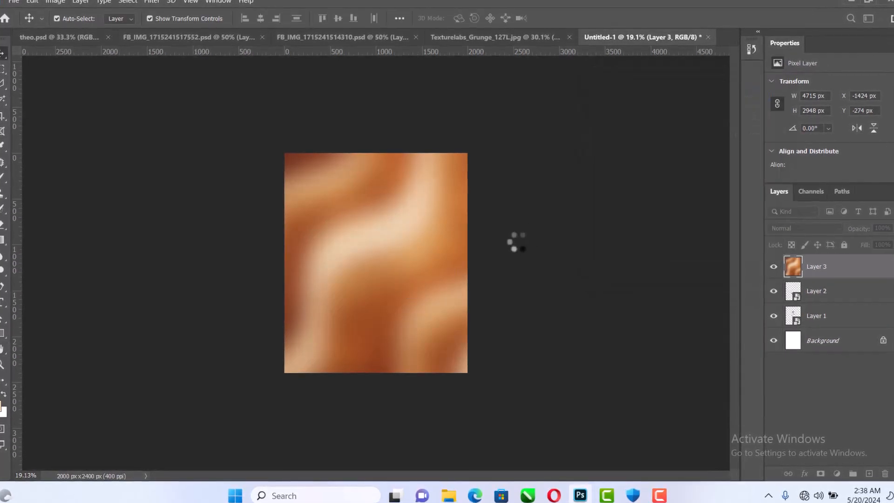
Move the blurred texture up and scale it to about 114.62%
drag(373, 280, 373, 267)
drag(585, 252, 617, 241)
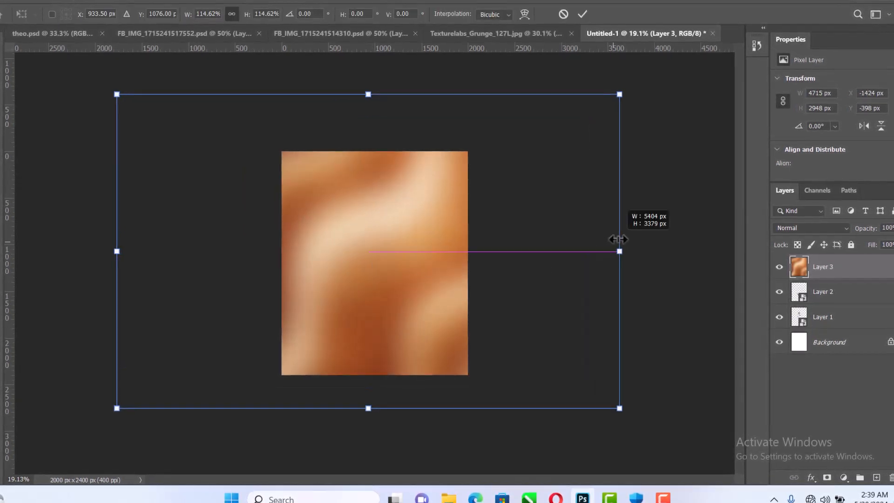
drag(397, 266, 374, 272)
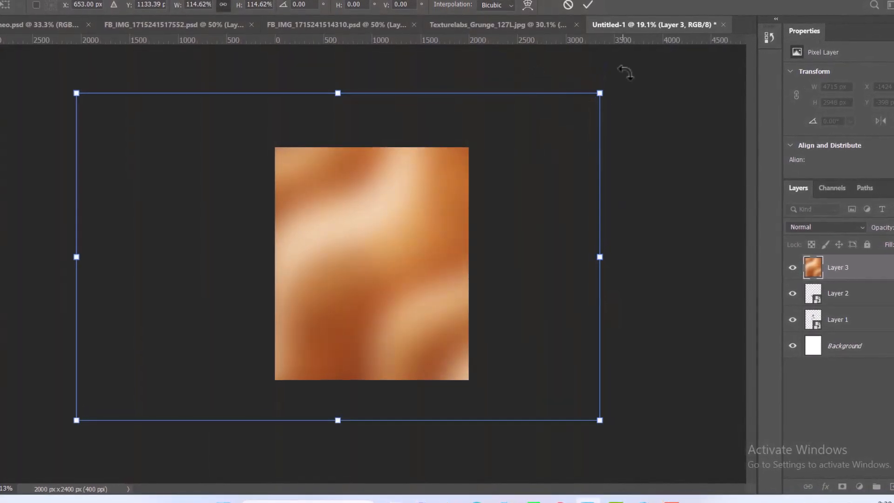
Copy the Texturelabs_Grunge_127L texture into the flyer as Layer 4 and position it
click(513, 24)
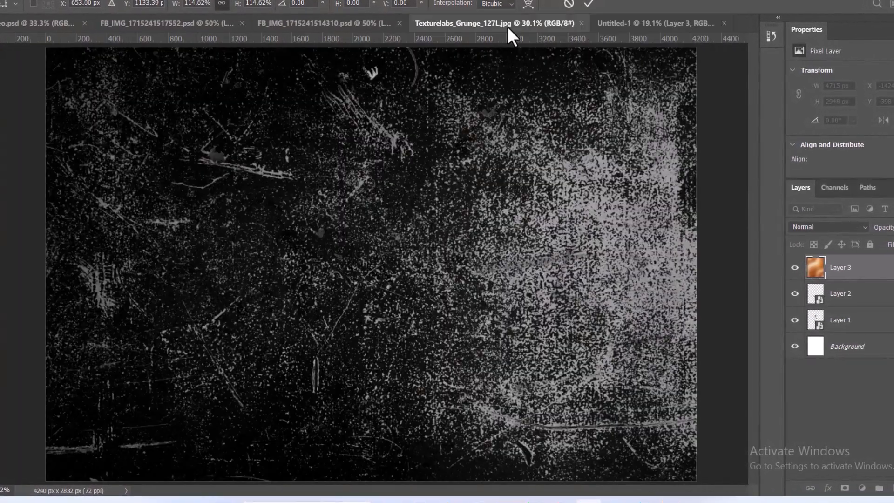
drag(493, 24, 345, 85)
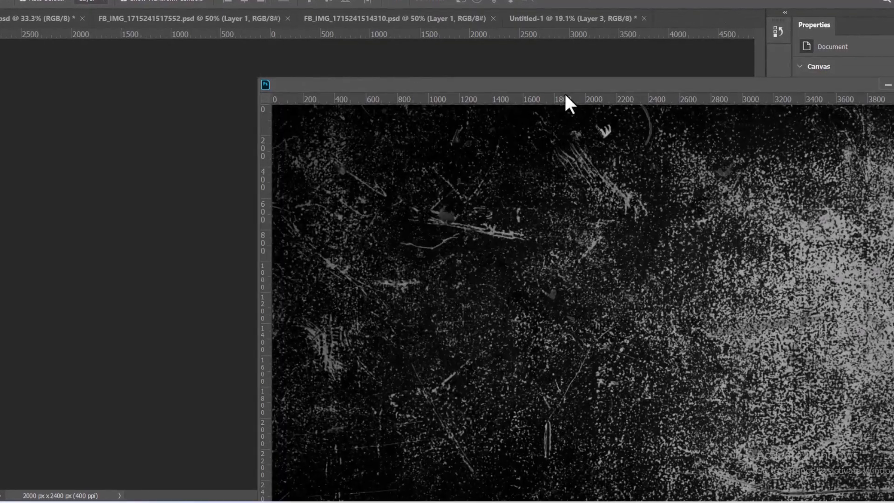
drag(563, 85, 653, 150)
drag(325, 235, 320, 233)
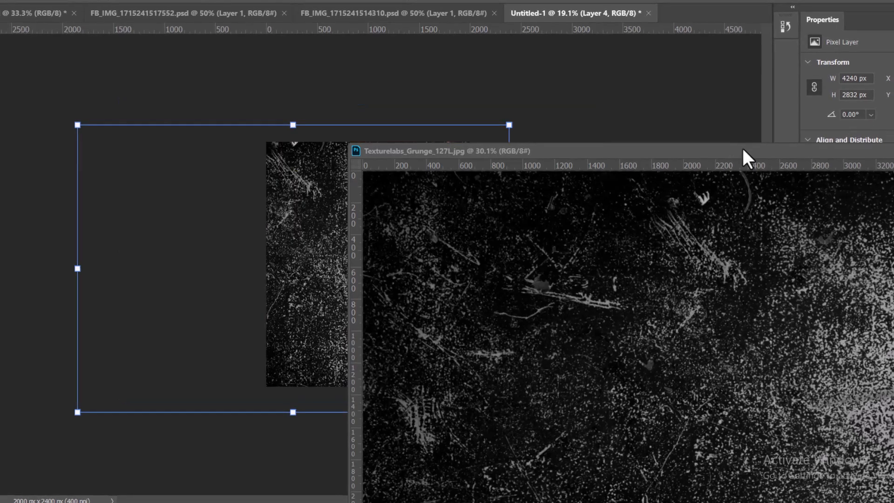
drag(747, 151, 418, 184)
click(704, 181)
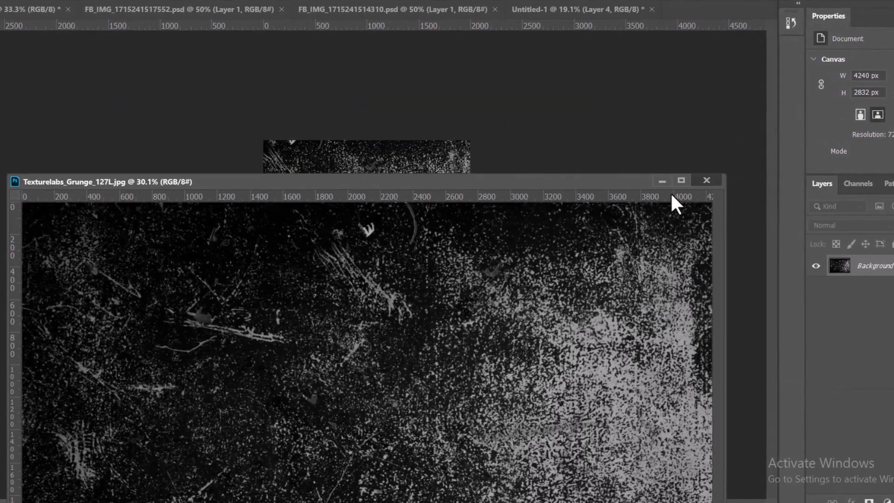
drag(391, 233, 432, 242)
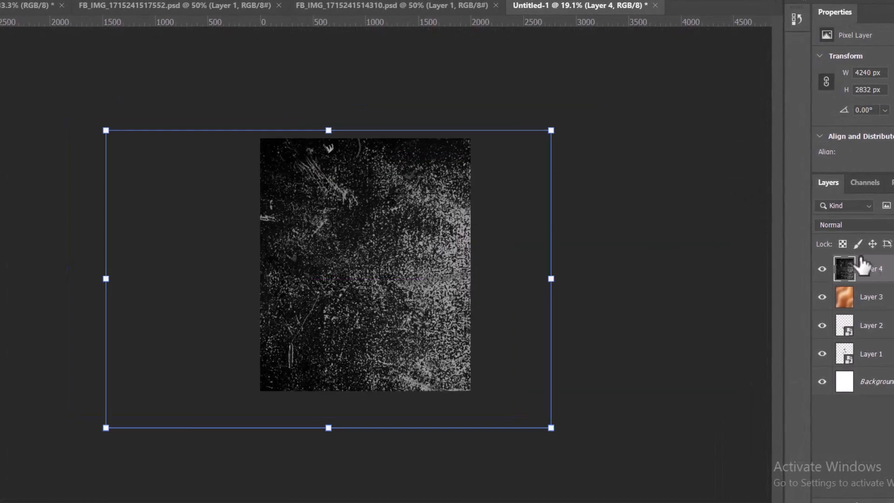
Set the grunge layer's blend mode to Screen and nudge it into place
click(861, 224)
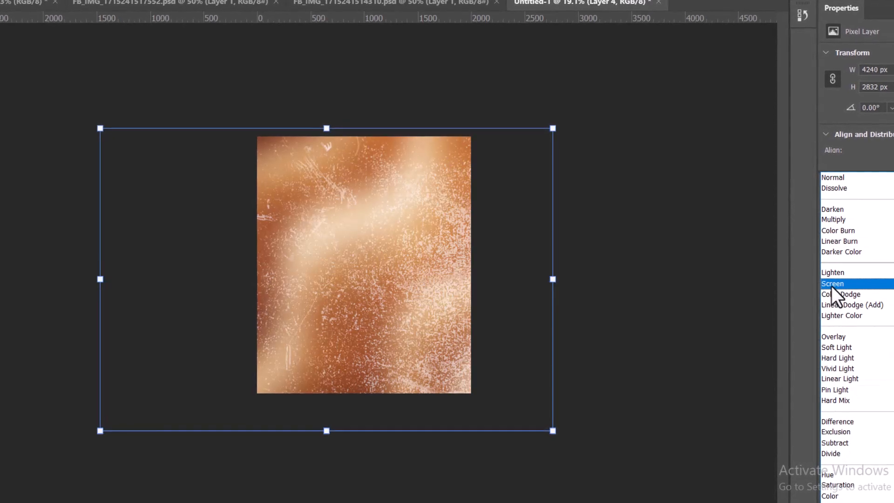
click(830, 284)
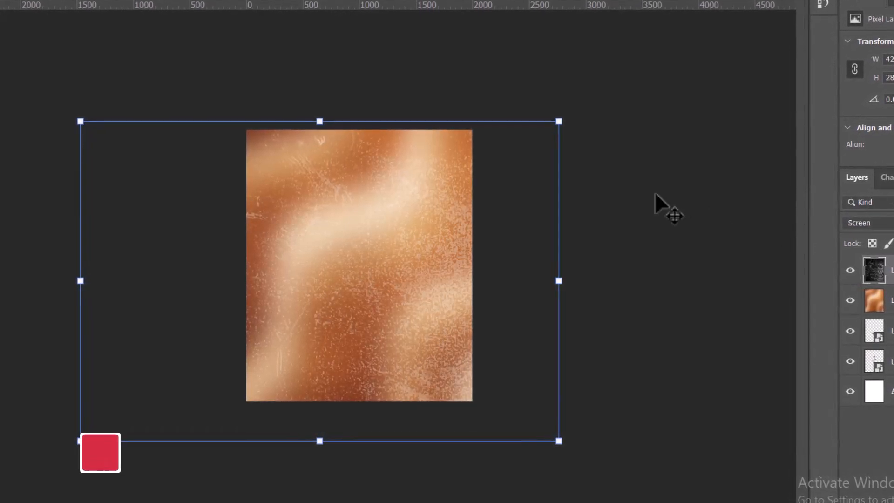
click(682, 181)
mouse_move(392, 298)
mouse_down()
mouse_move(396, 282)
mouse_move(390, 291)
mouse_up()
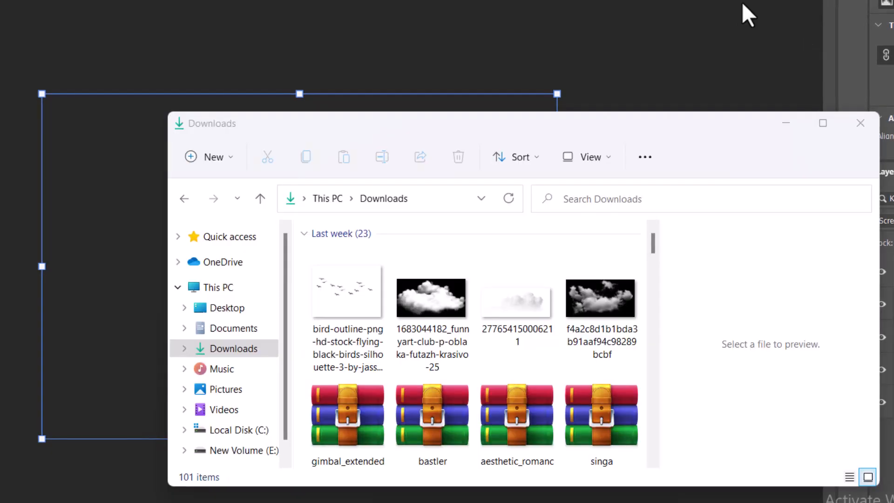
Place Texturelabs_Details_176XL from Downloads and enlarge it to cover the canvas
scroll(502, 372, down, 5)
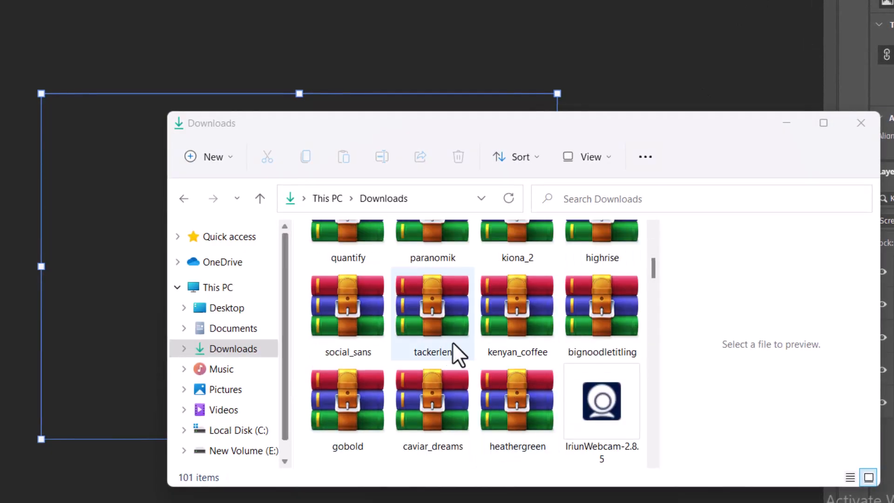
scroll(452, 343, down, 10)
scroll(454, 349, down, 10)
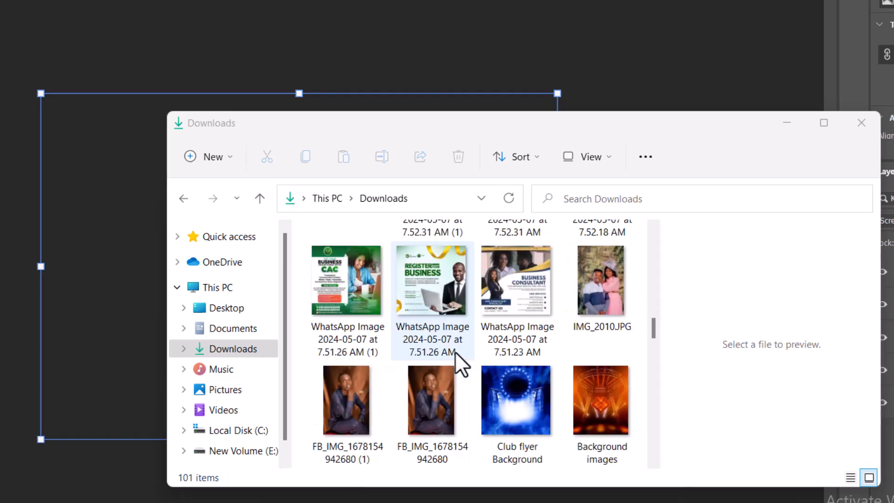
scroll(456, 359, down, 10)
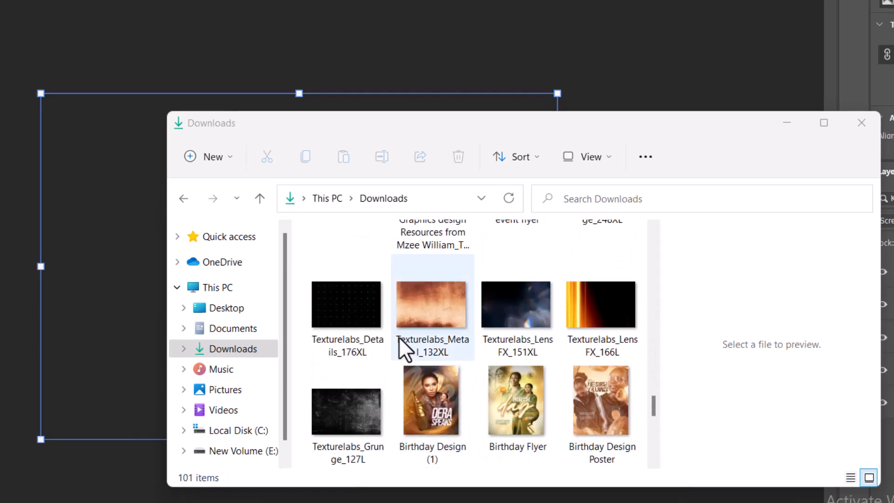
click(344, 317)
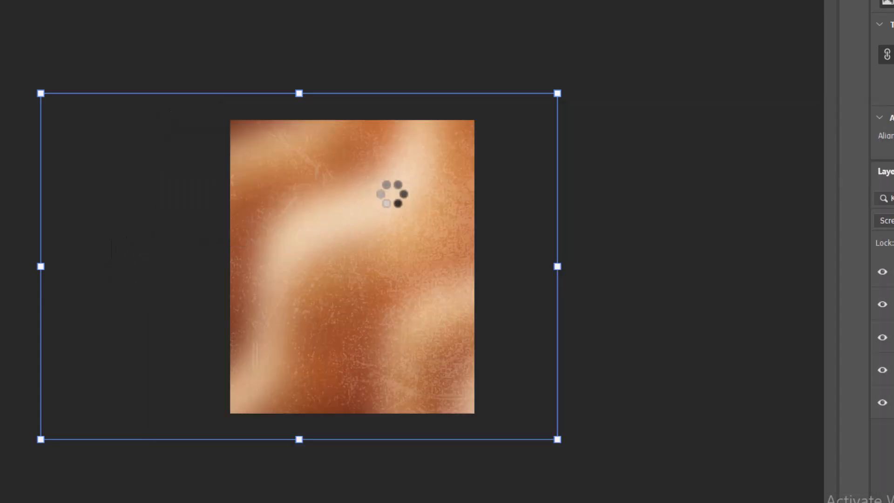
drag(349, 177, 372, 88)
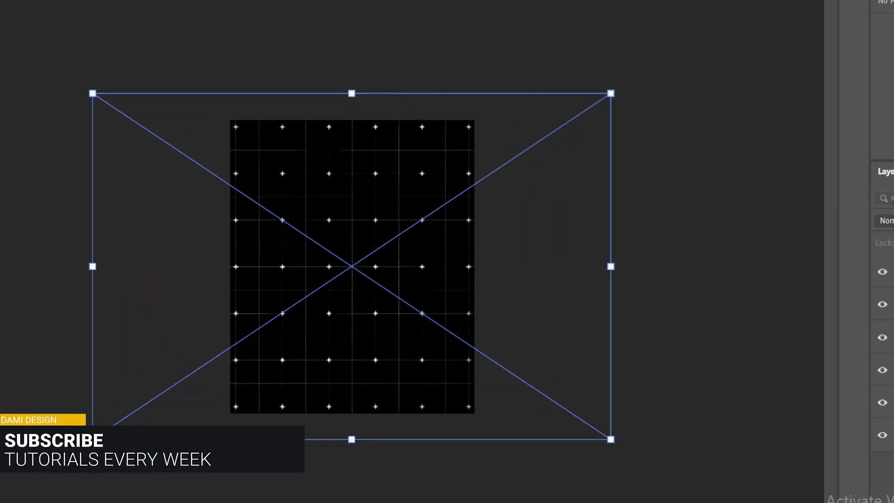
Blend the grid texture in Screen mode at 60% opacity and commit the placement
click(888, 221)
click(884, 288)
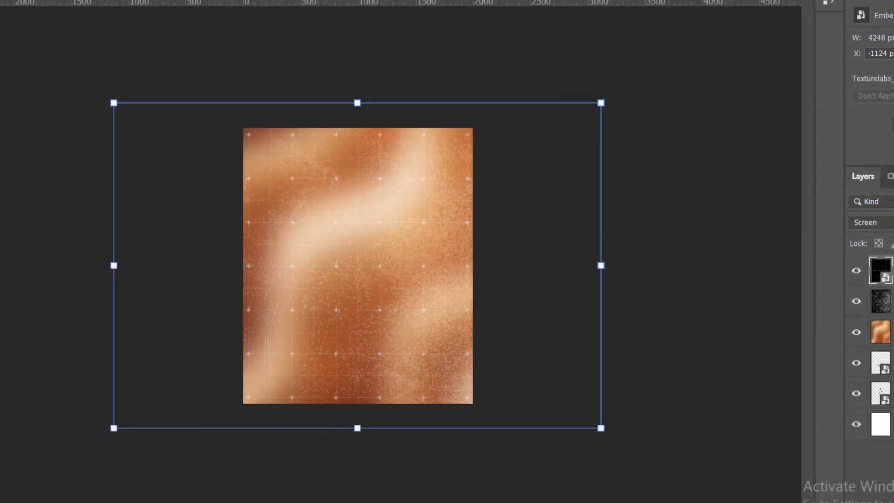
drag(888, 242, 868, 252)
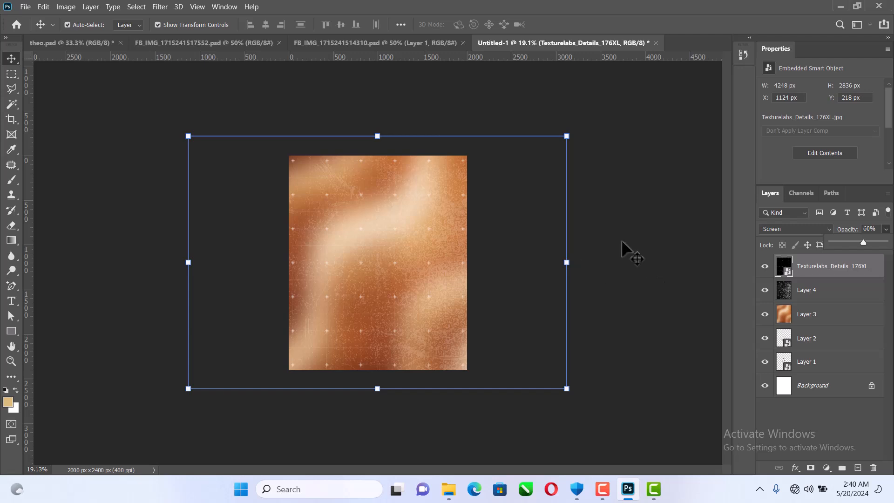
click(626, 244)
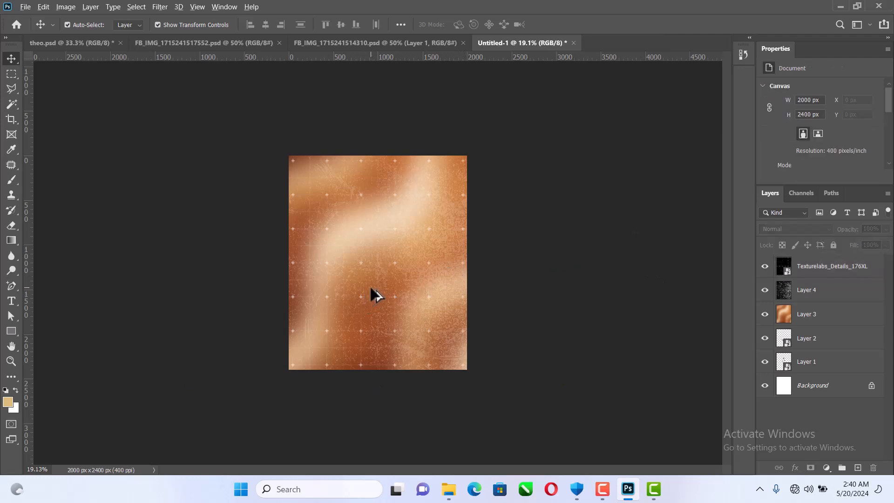
scroll(370, 288, up, 3)
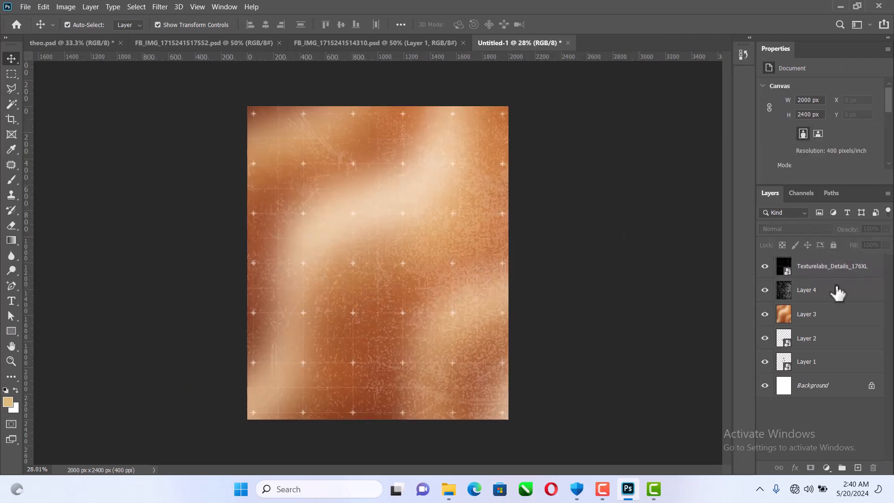
click(836, 293)
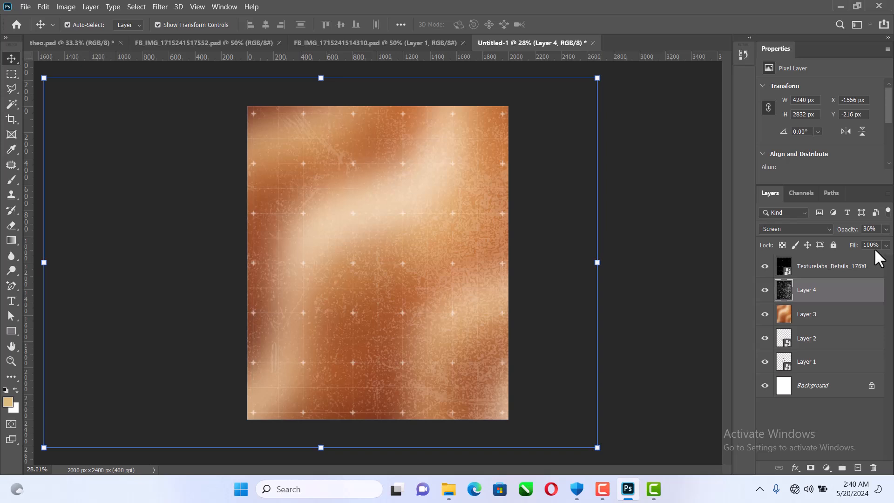
click(668, 215)
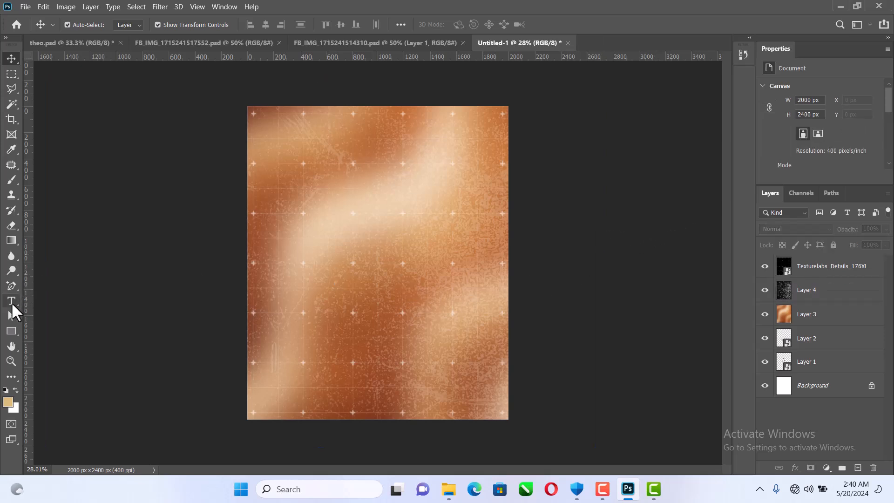
Add a "theo" text layer and scale it up large
key(t)
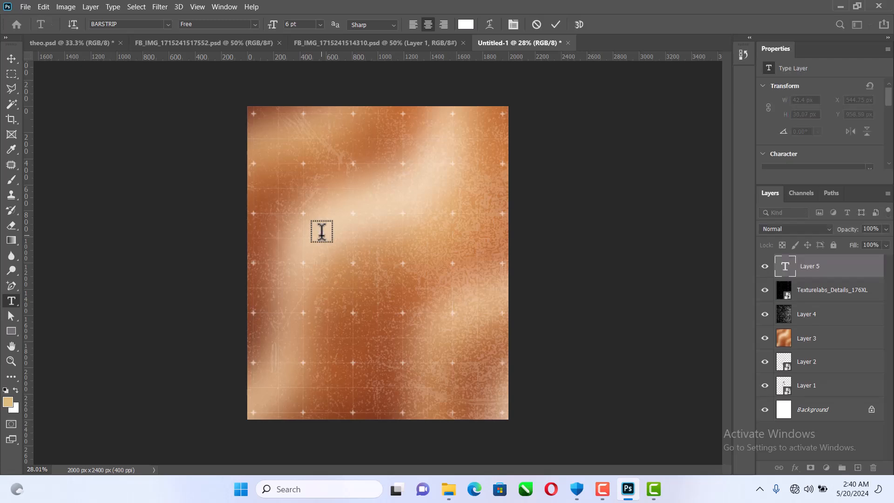
click(10, 59)
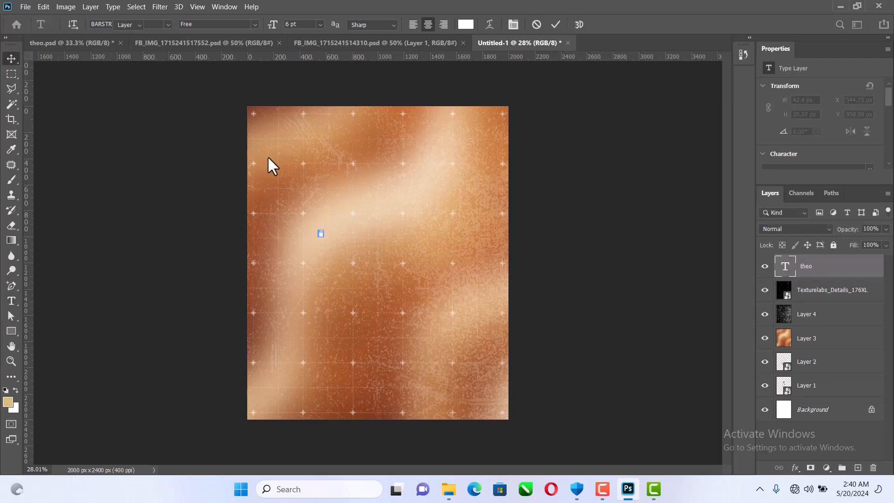
drag(325, 233, 412, 232)
key(Return)
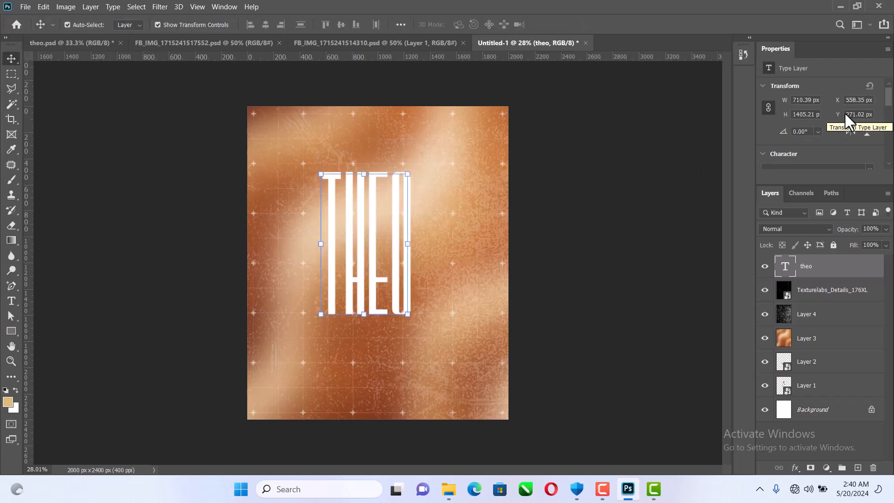
Change the theo text font to Qanoar and shrink it to 43%
scroll(844, 111, down, 1)
click(868, 141)
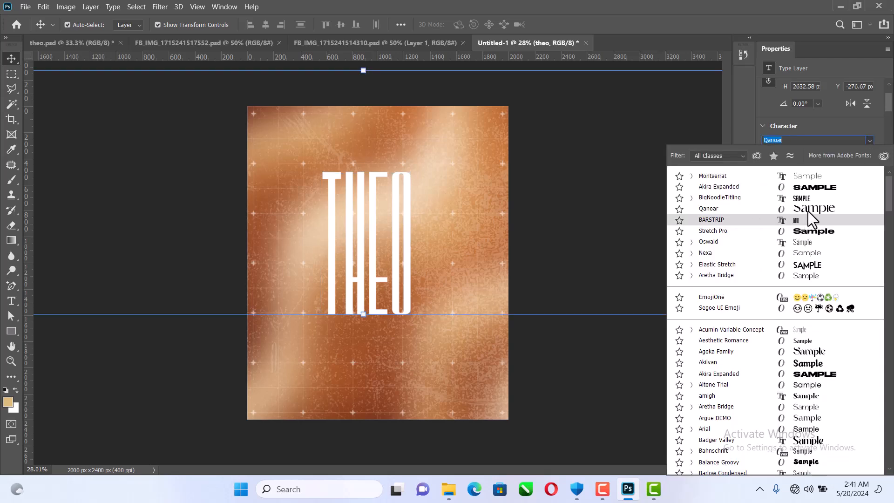
click(807, 210)
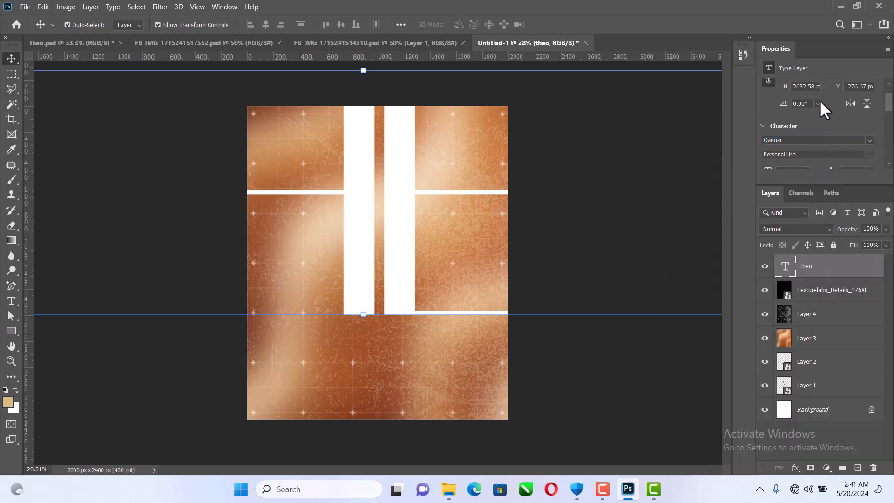
scroll(818, 140, down, 5)
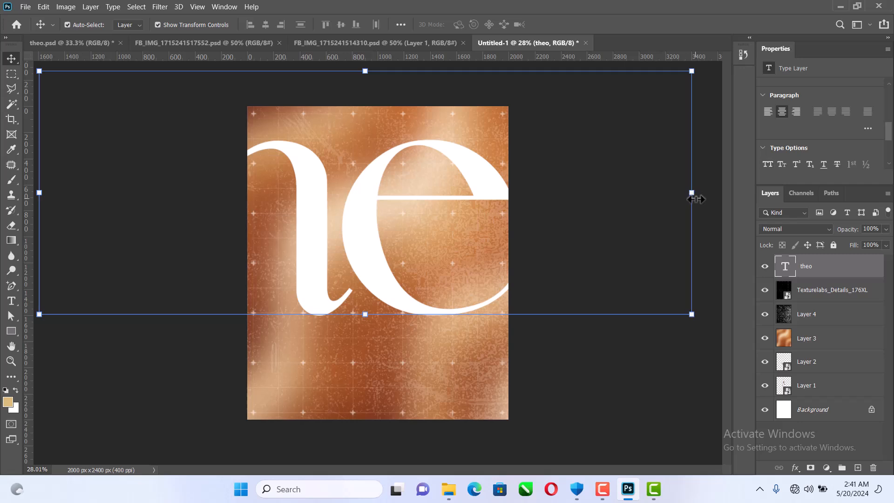
click(695, 199)
drag(697, 204, 320, 200)
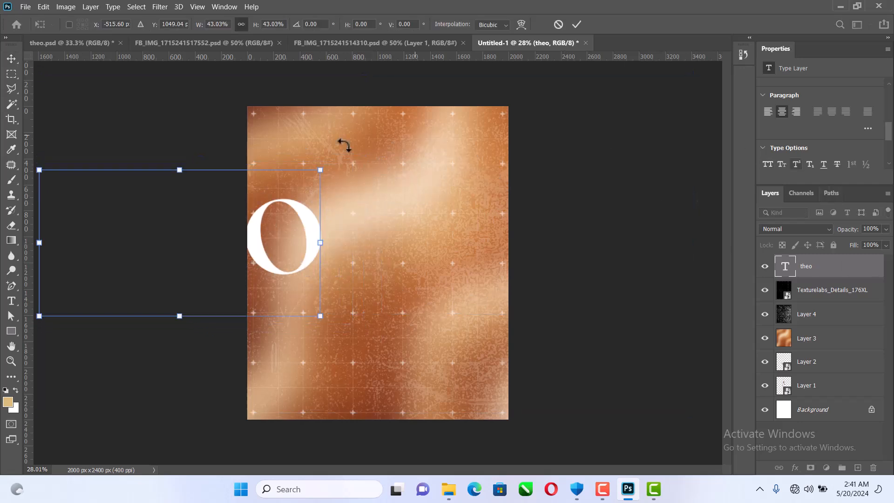
key(Return)
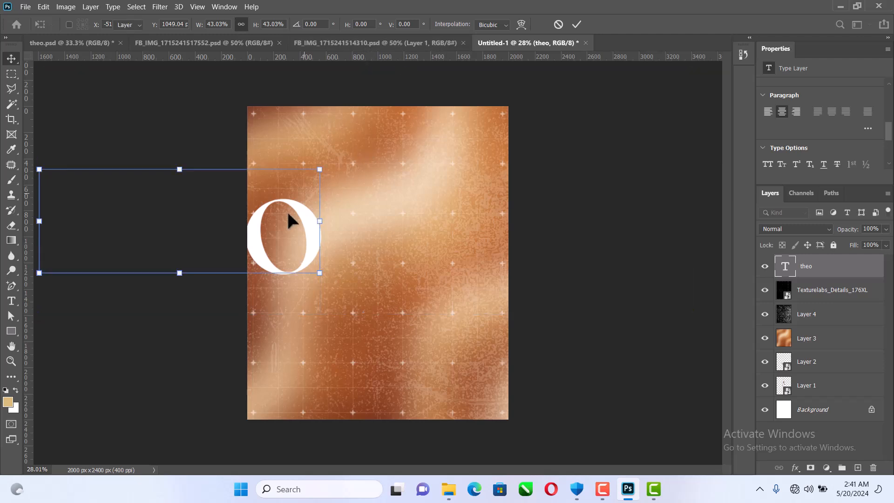
Move the theo text onto the canvas, rotate it -90°, and stretch it to full height
drag(297, 214, 503, 239)
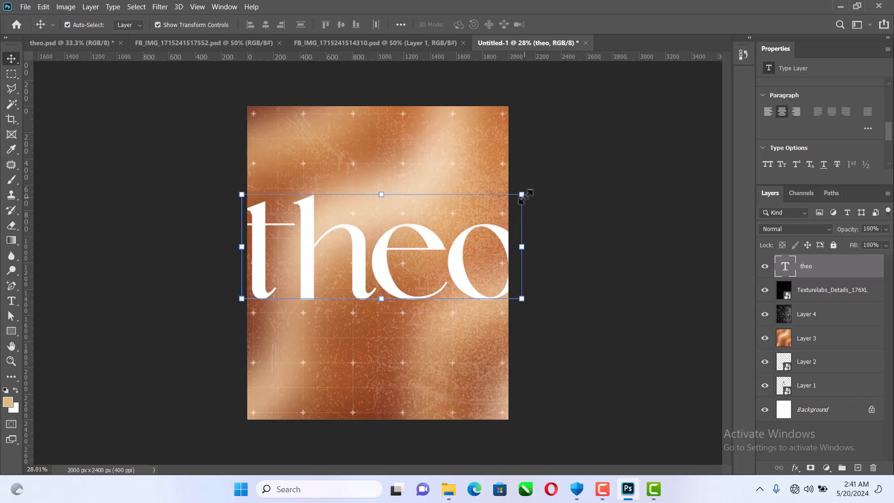
drag(525, 193, 292, 135)
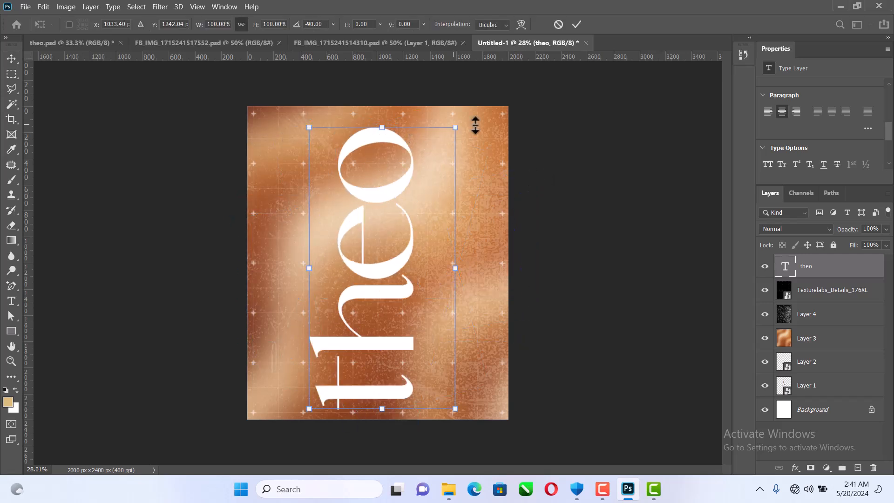
mouse_move(385, 127)
mouse_down()
mouse_move(385, 136)
mouse_move(391, 114)
mouse_up()
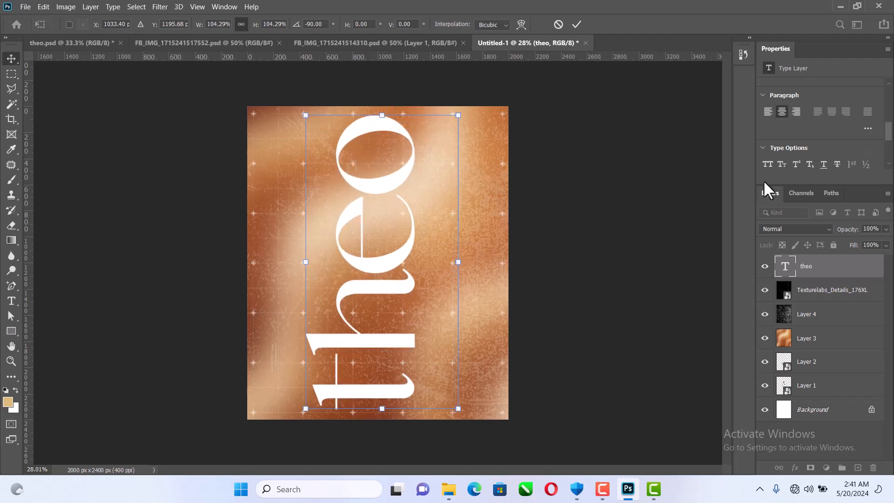
key(Return)
scroll(840, 147, down, 2)
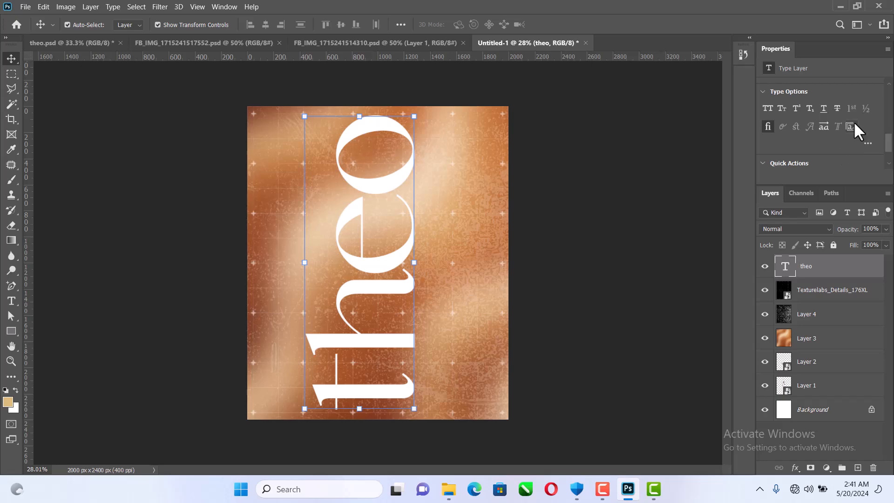
scroll(854, 122, down, 1)
scroll(814, 116, up, 4)
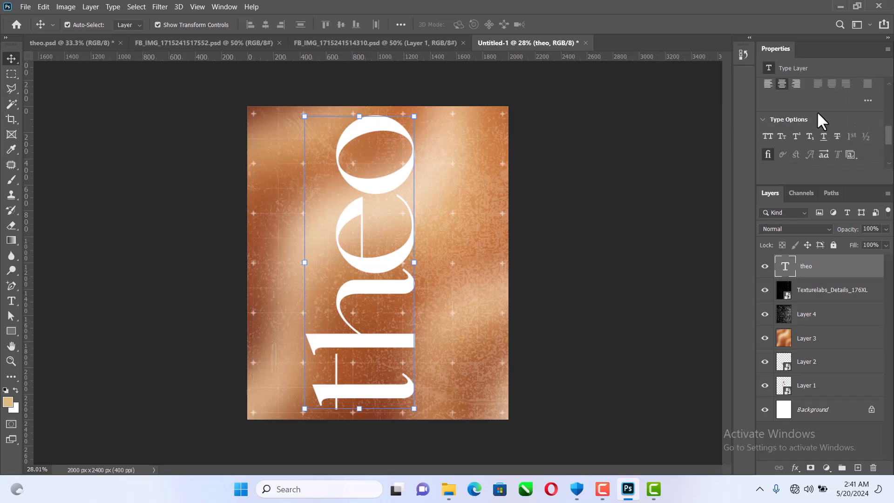
In theo.psd, hide Layer 6 and select the theo text layer to inspect its settings
click(62, 43)
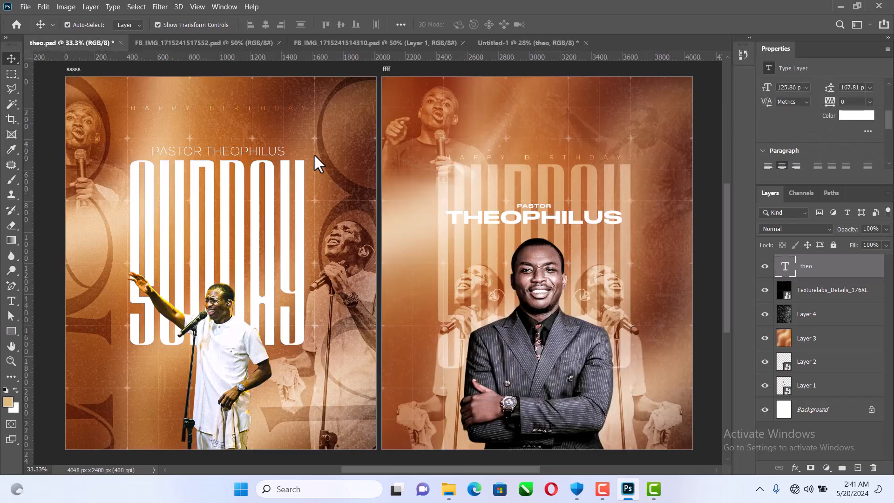
click(91, 91)
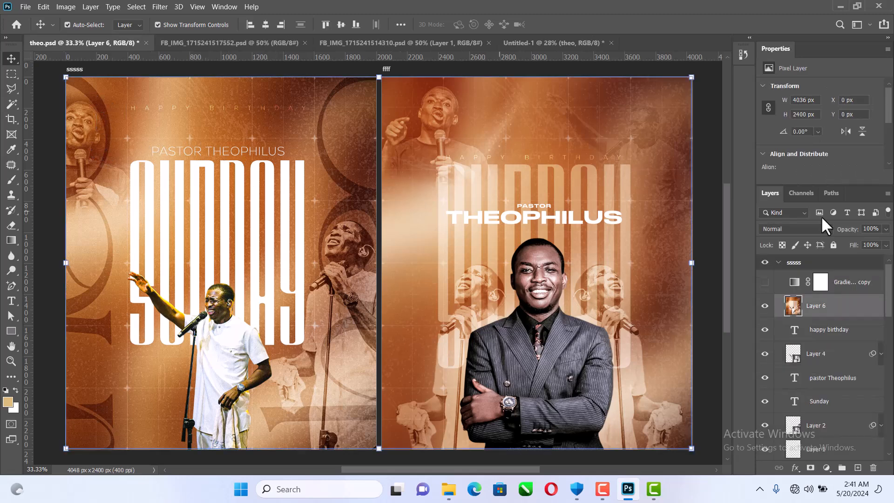
click(764, 306)
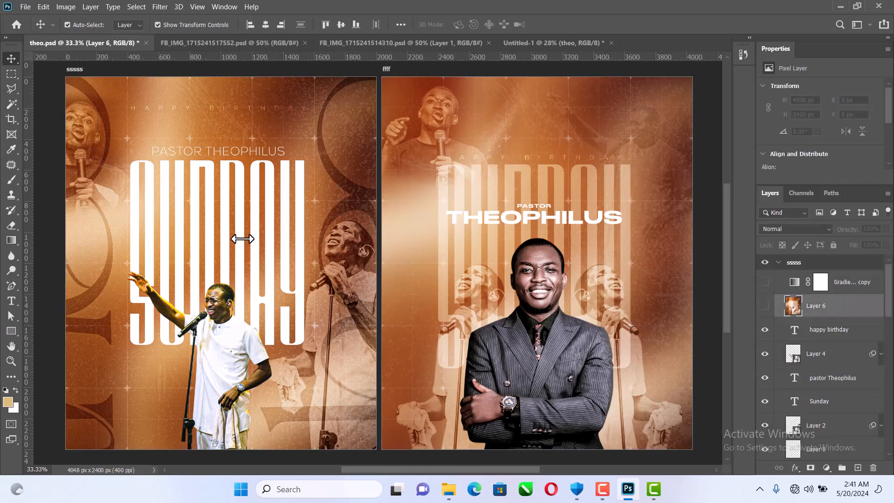
click(91, 100)
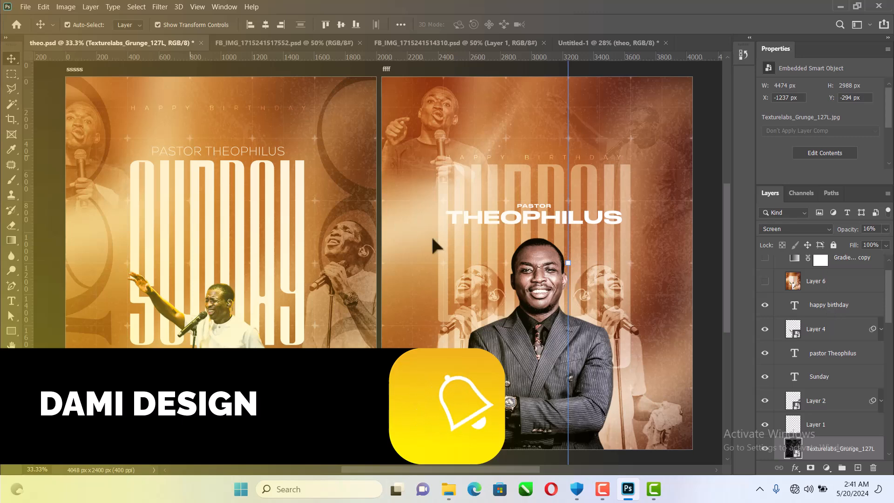
scroll(819, 410, down, 5)
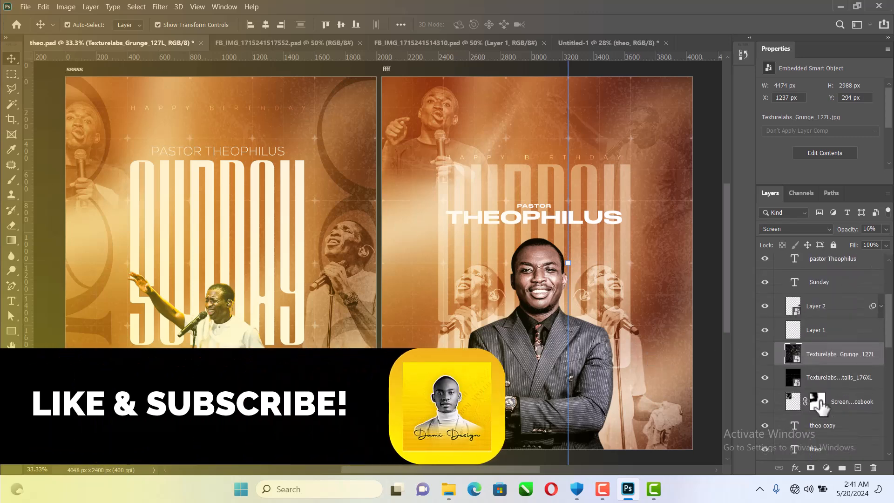
click(822, 437)
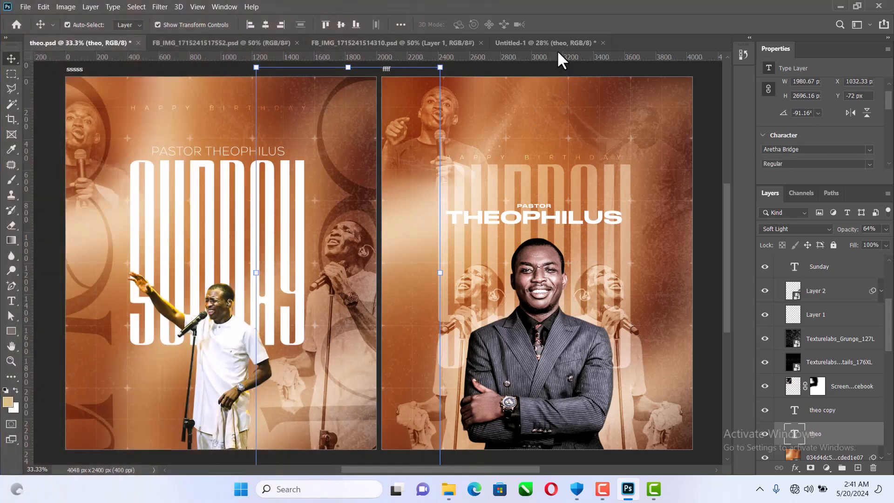
Back in Untitled-1, change the theo text font to Aretha Bridge
click(557, 44)
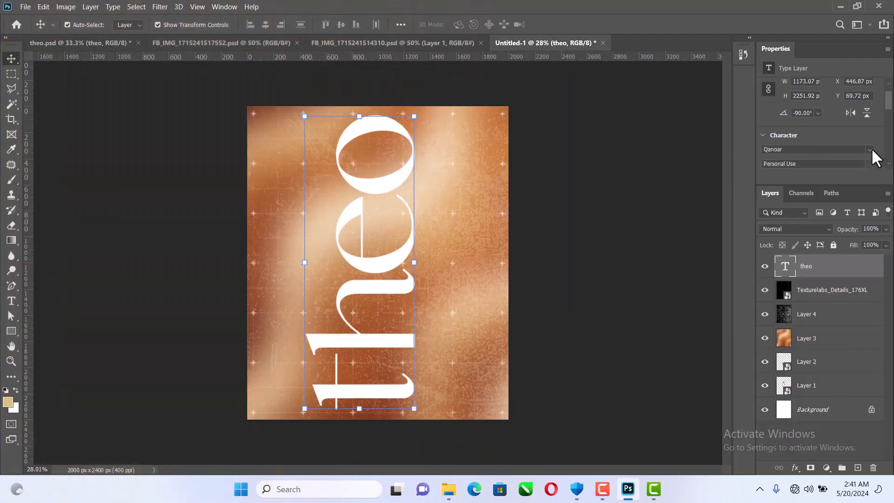
click(870, 149)
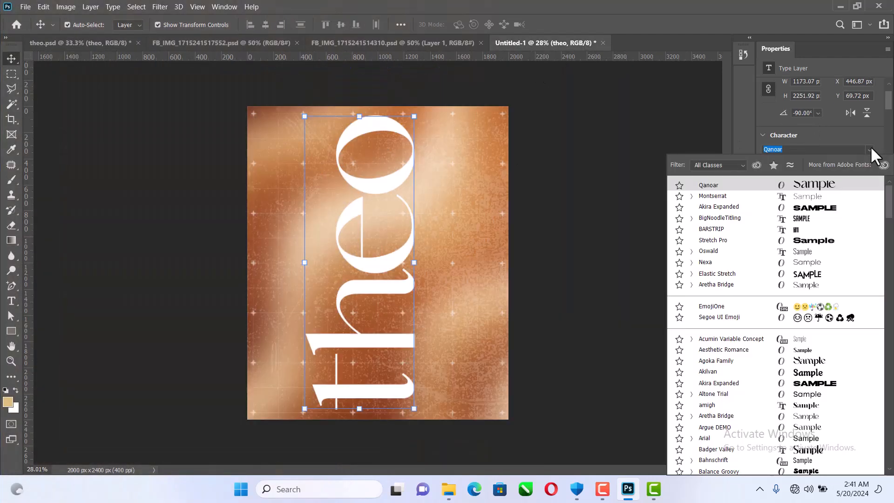
click(811, 283)
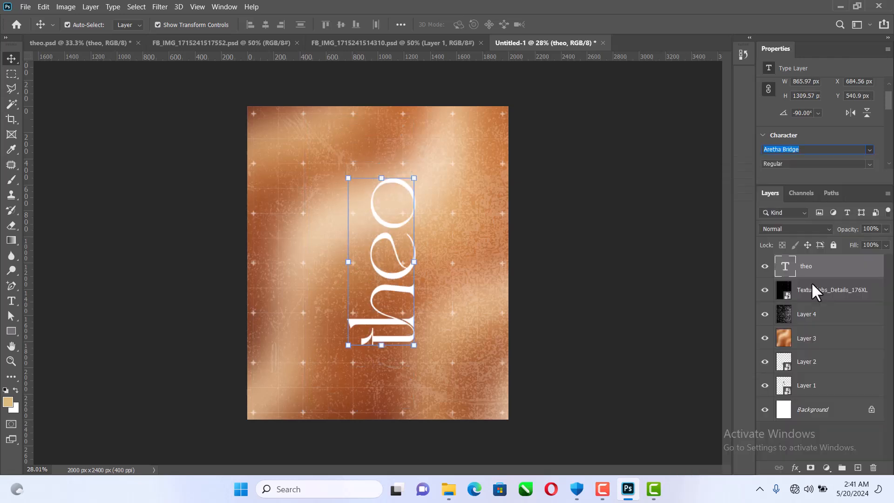
Scale the theo text to 205.72%, nudge it left along the edge, and apply
drag(382, 175, 271, 144)
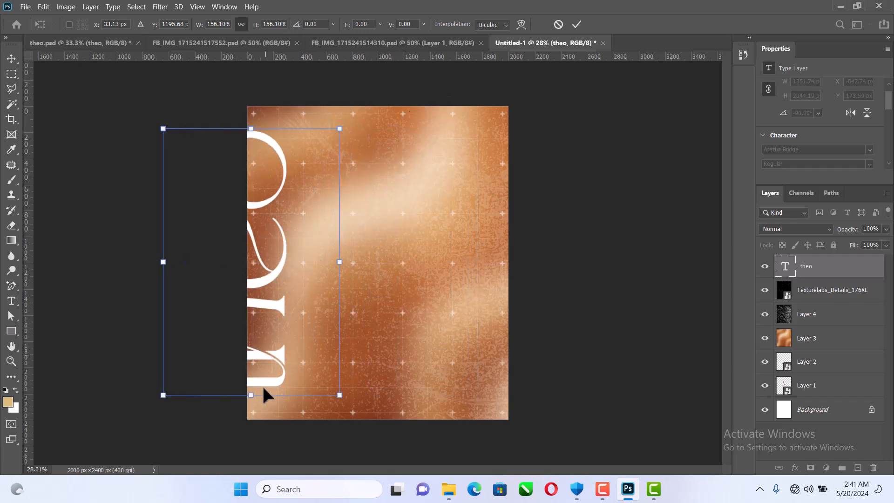
drag(248, 394, 253, 427)
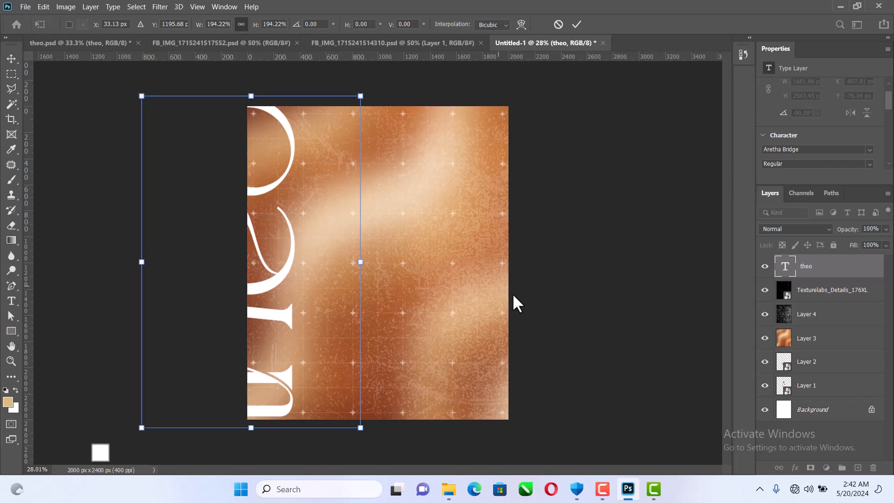
key(ctrl+minus)
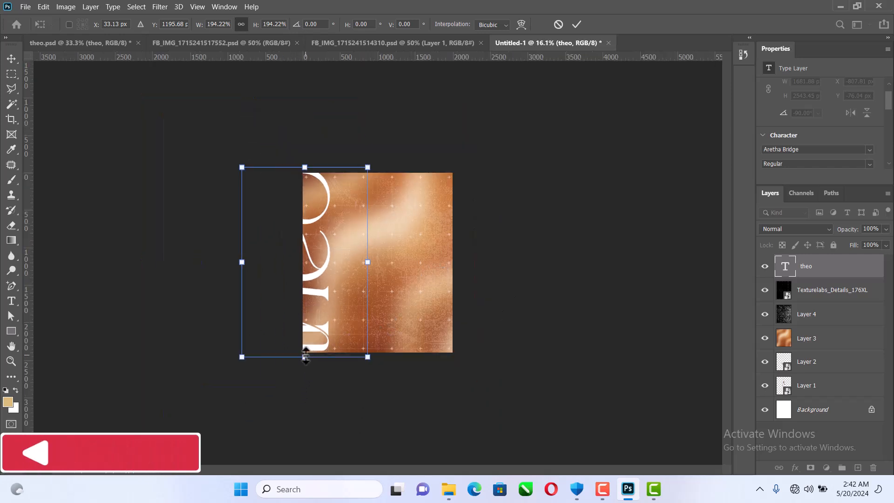
drag(304, 357, 311, 372)
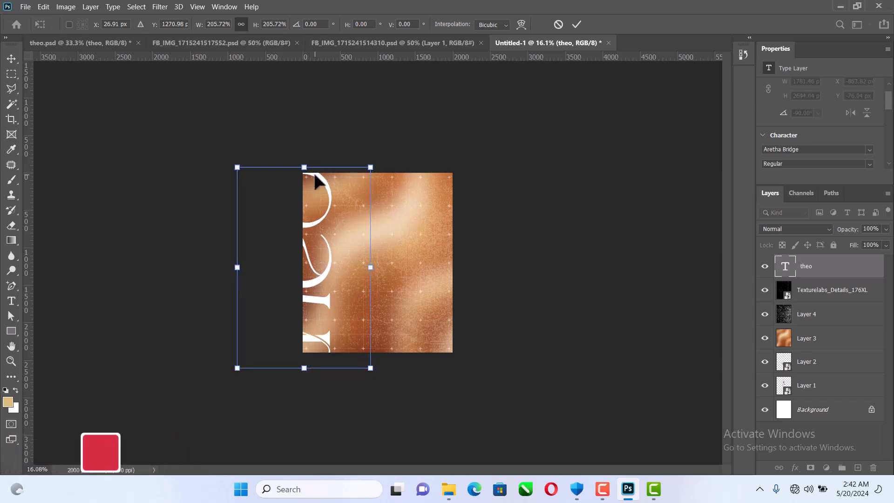
key(Left)
key(Left)
key(Left)
click(536, 198)
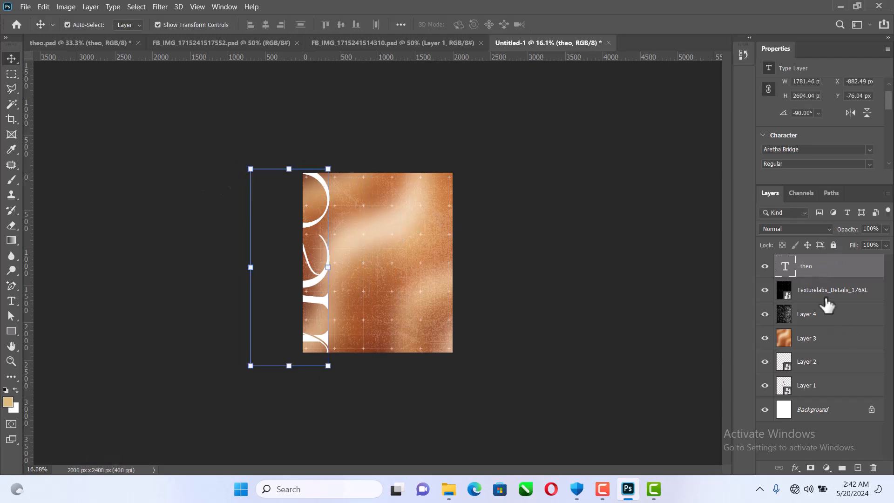
Make the theo text black (000000) with Soft Light blending
scroll(839, 155, down, 2)
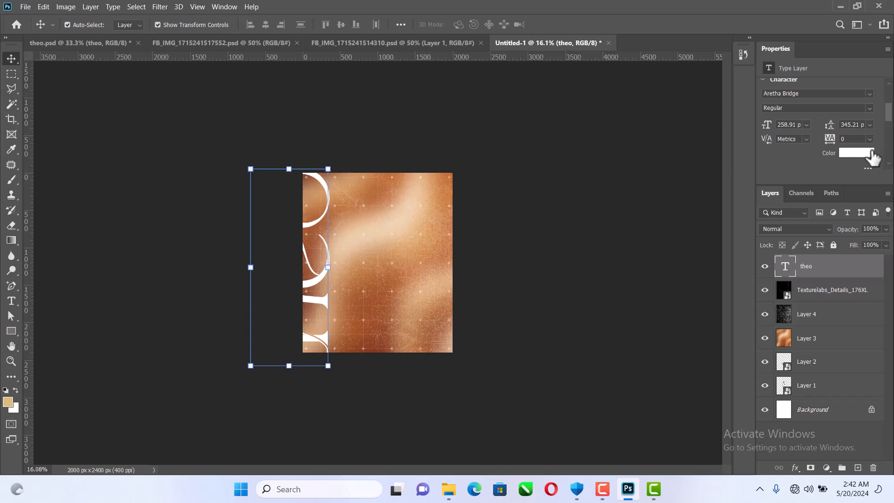
click(869, 154)
text(000000)
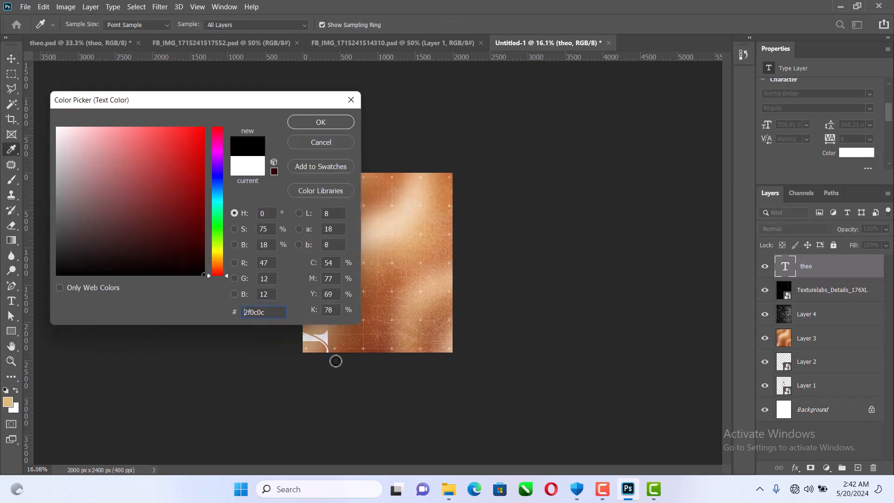
click(332, 122)
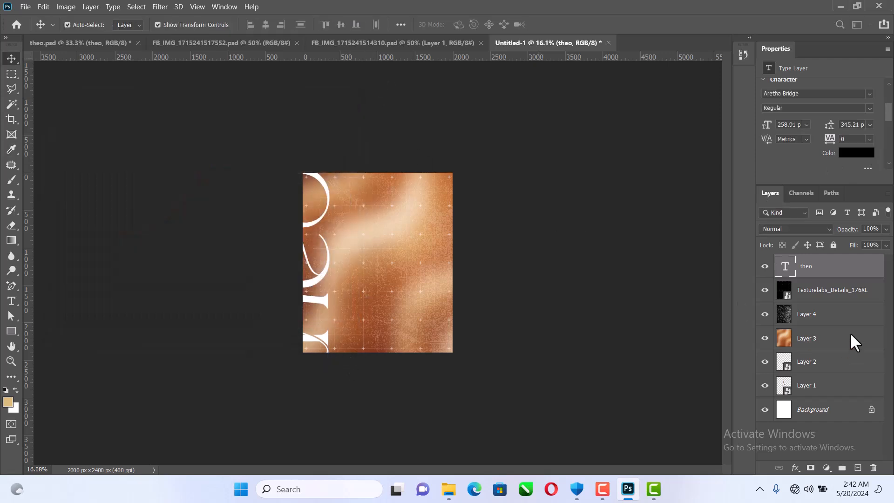
click(826, 230)
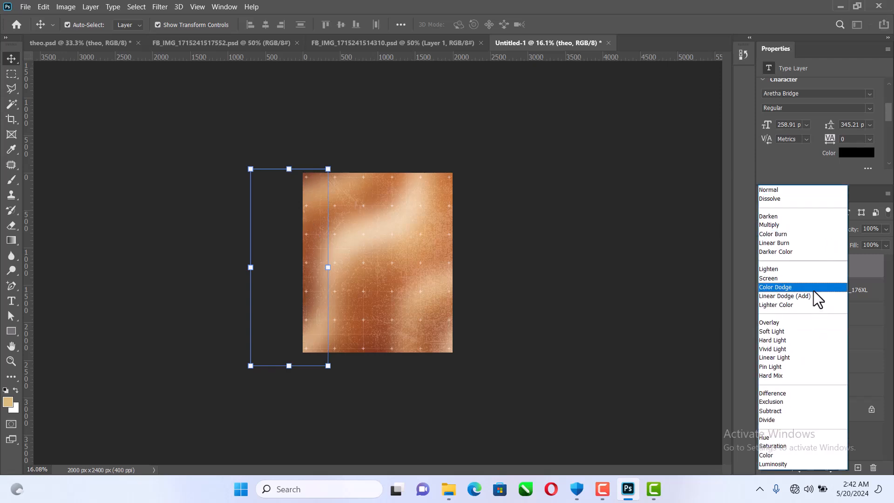
click(801, 331)
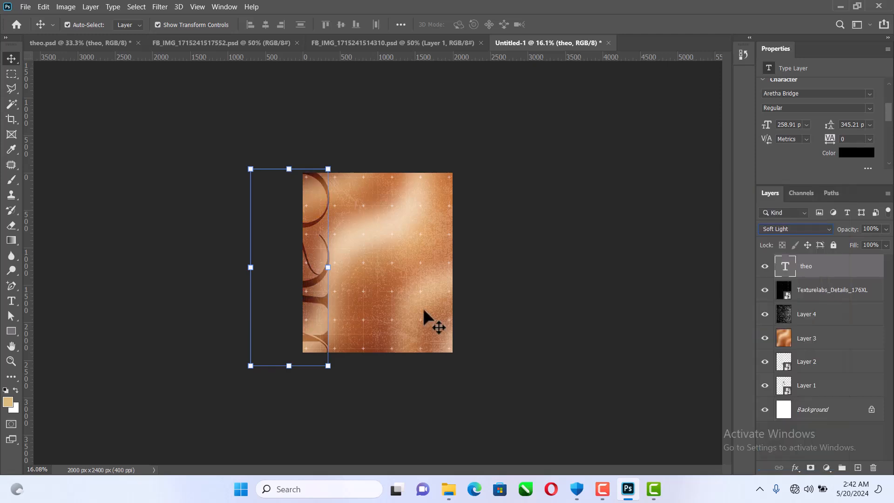
Duplicate the theo text onto the poster's right edge as 'theo copy'
click(461, 263)
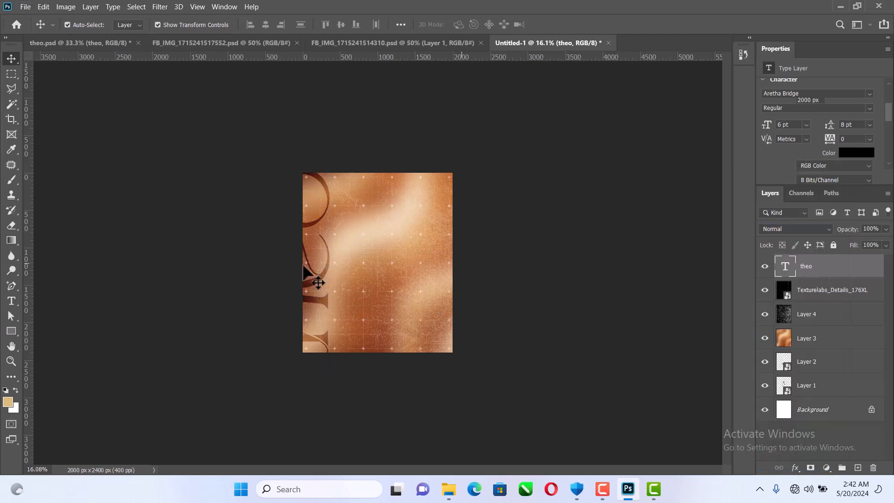
scroll(302, 261, up, 4)
drag(289, 286, 510, 287)
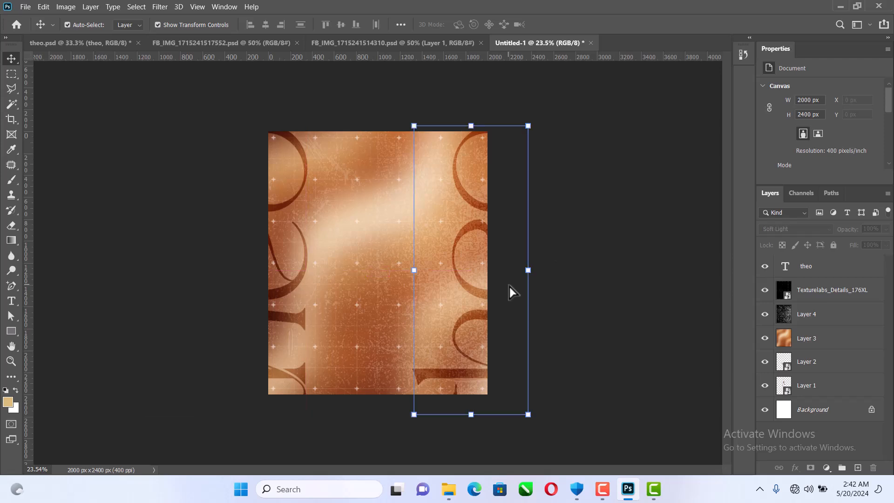
click(587, 229)
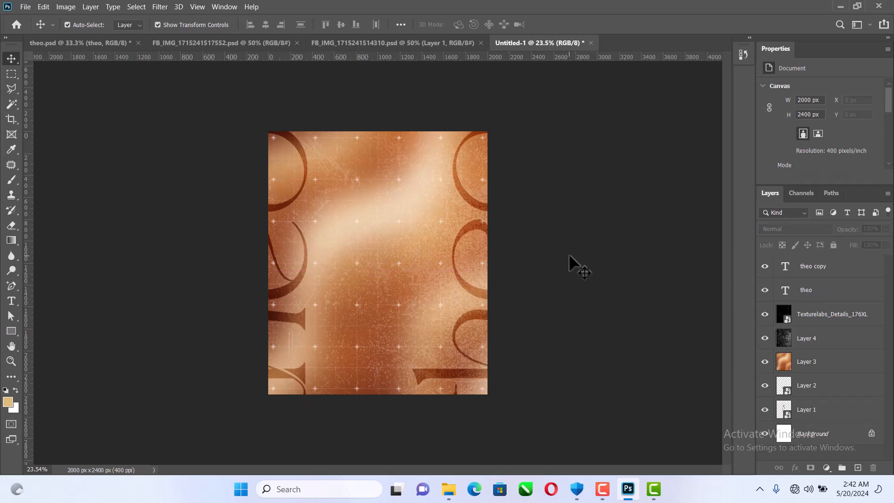
Move the Layer 1 and Layer 2 singer cutouts above the theo copy layer
click(822, 419)
shift+click(819, 391)
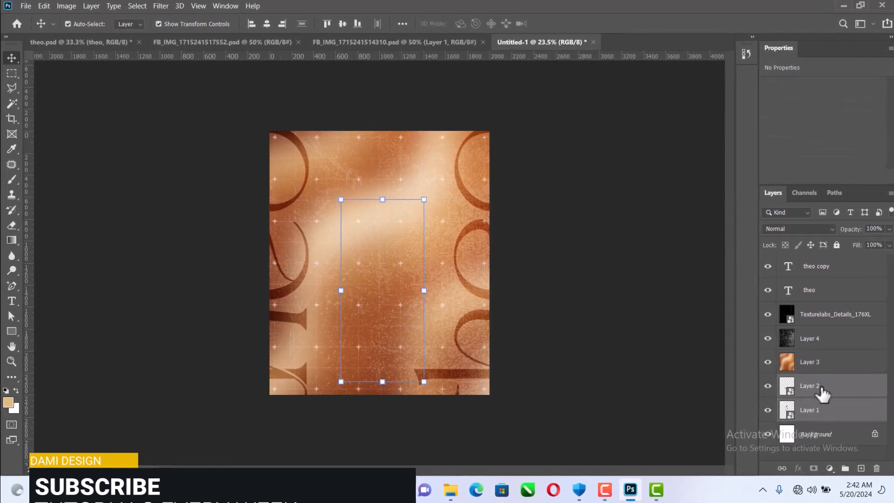
drag(822, 393, 812, 263)
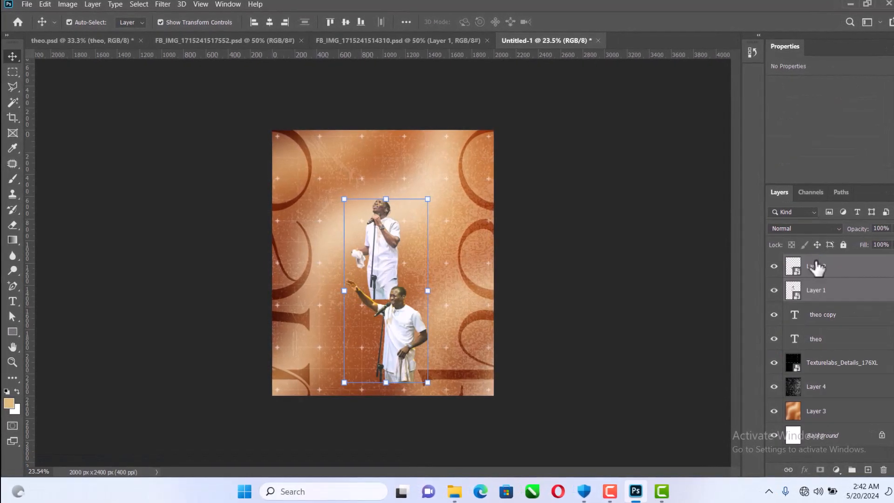
Move the upward-gazing singer to the lower right and enlarge him to about 898 × 1820 px
click(605, 287)
scroll(370, 395, up, 3)
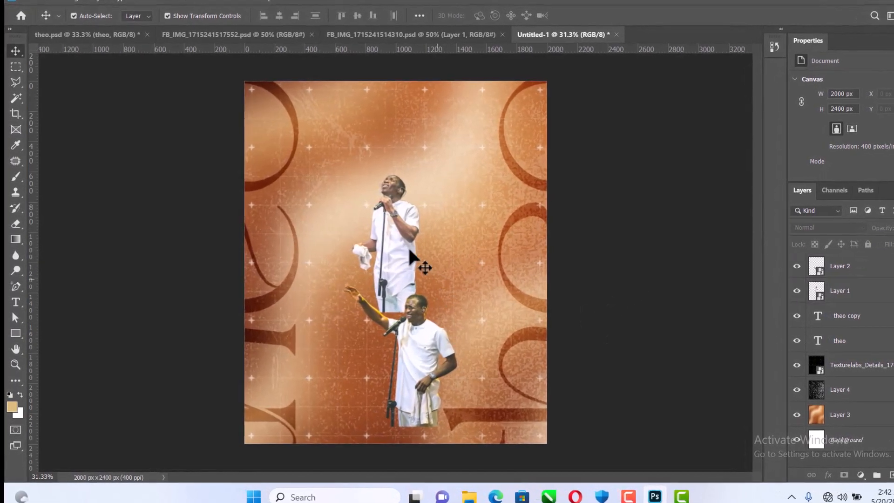
drag(395, 228, 524, 359)
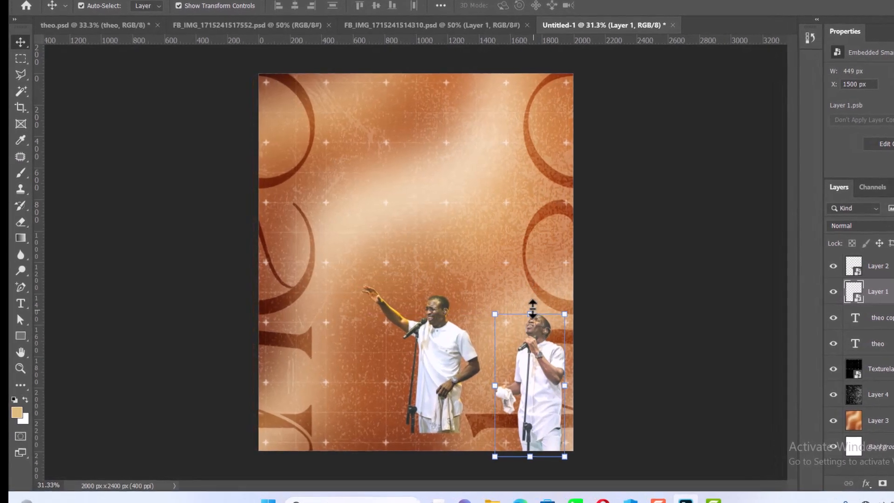
drag(532, 310, 562, 236)
drag(571, 305, 598, 296)
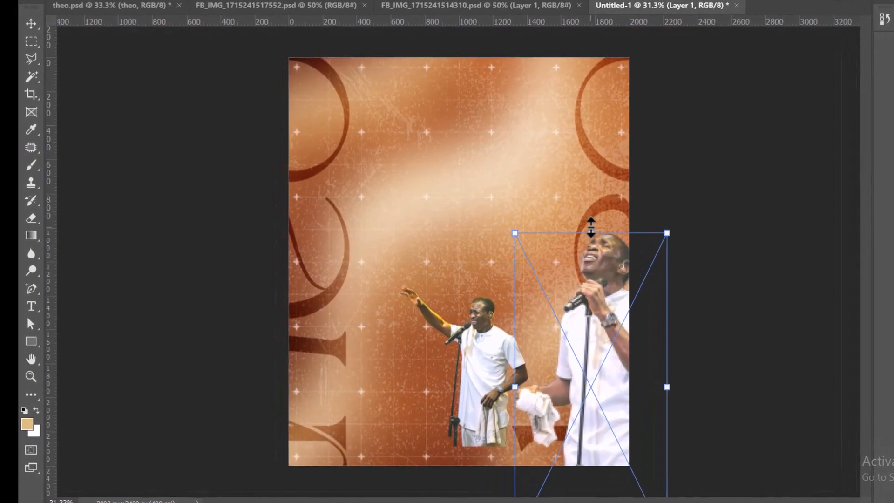
drag(590, 227, 590, 219)
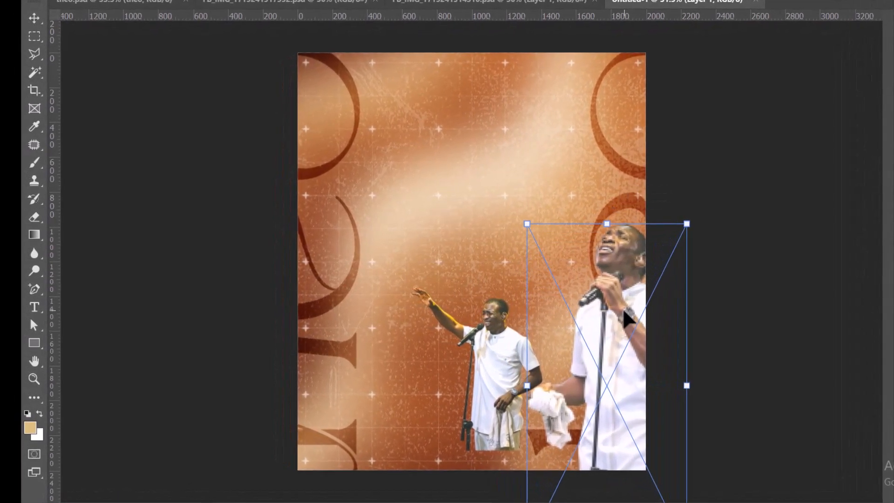
mouse_move(626, 318)
mouse_down()
mouse_move(613, 316)
mouse_move(621, 307)
mouse_up()
key(Return)
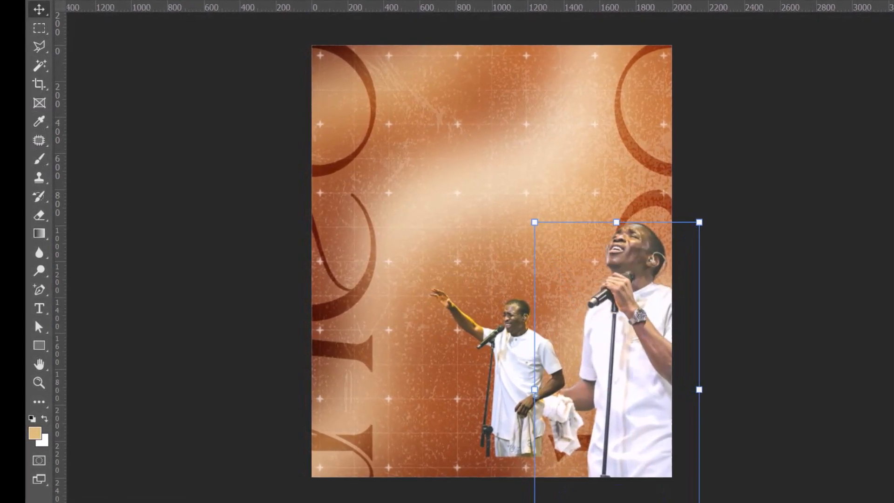
click(769, 194)
click(625, 243)
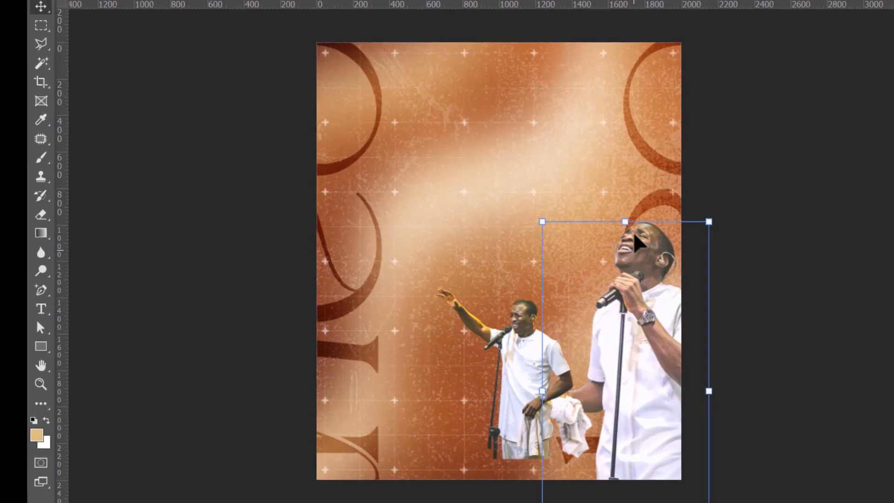
click(226, 0)
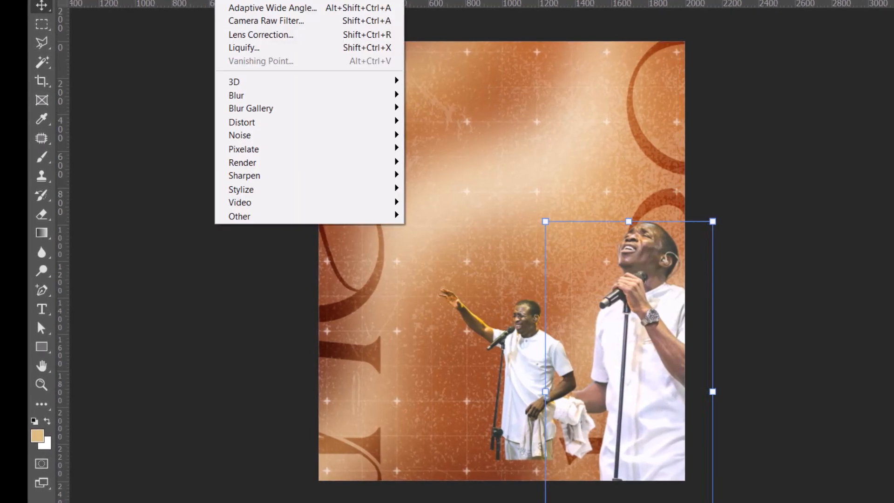
Apply the PSDESIRE - B_W DRAMA COLOR TONE.xmp preset to the right singer with Camera Raw Filter
click(258, 23)
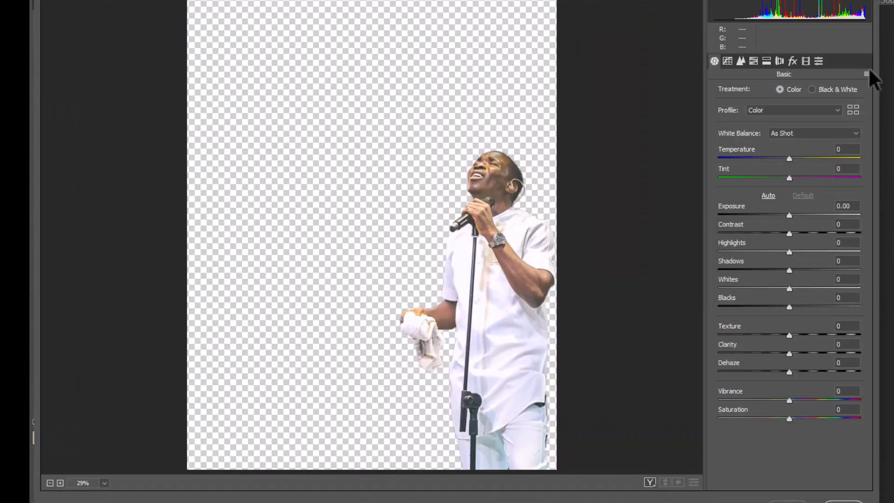
click(867, 74)
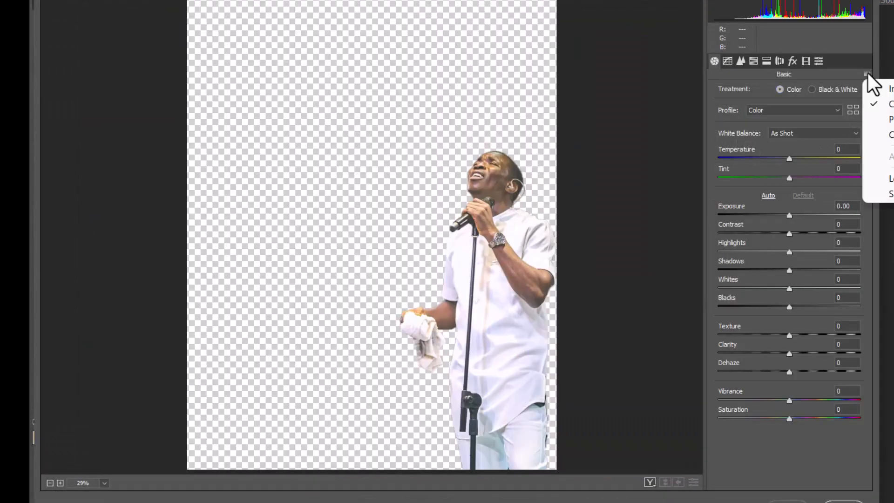
click(887, 178)
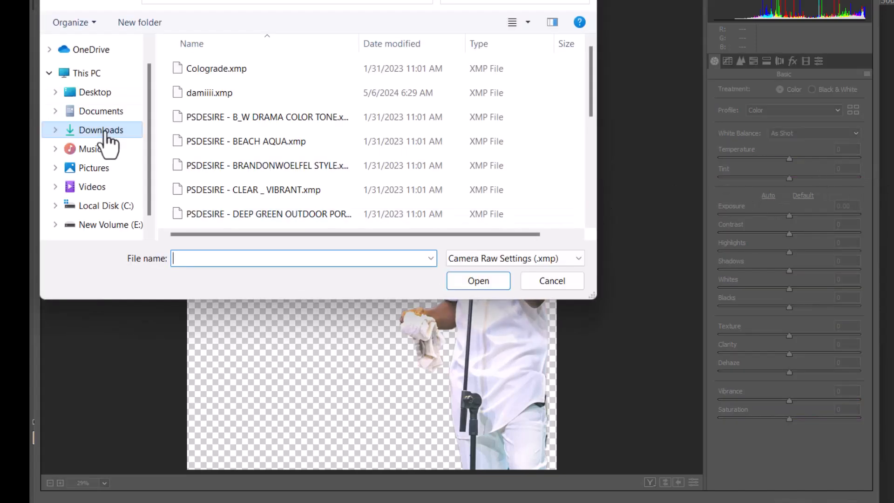
click(234, 116)
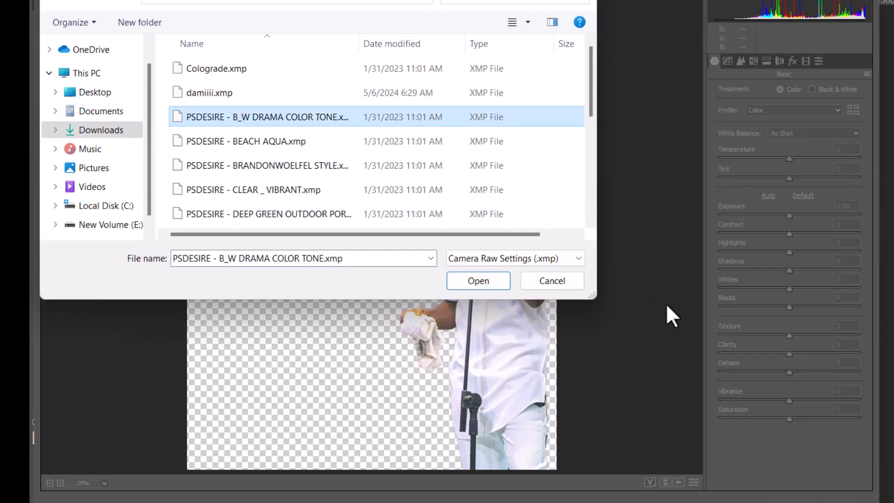
click(477, 279)
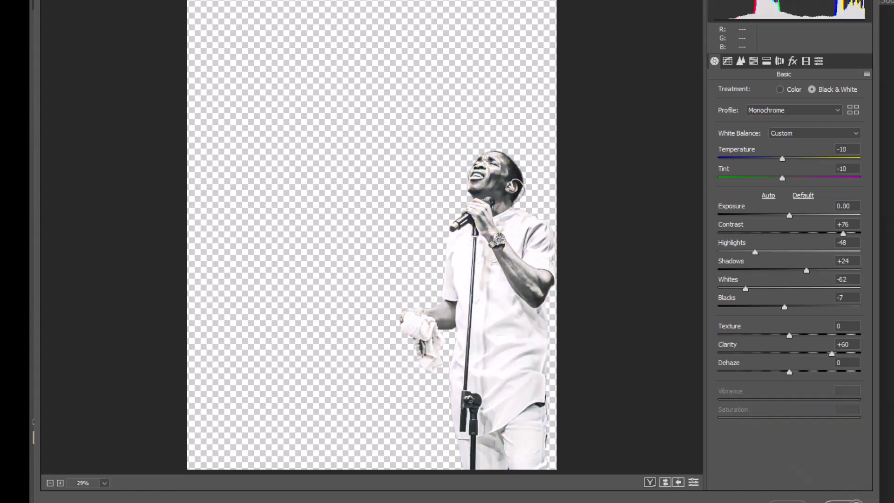
click(851, 500)
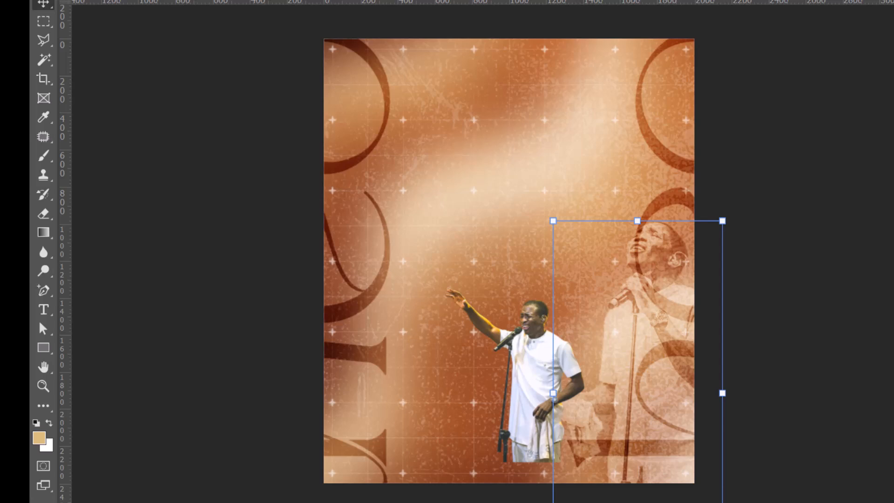
Nudge the faded singer slightly right and slide the light-beam texture left toward the centre
click(809, 267)
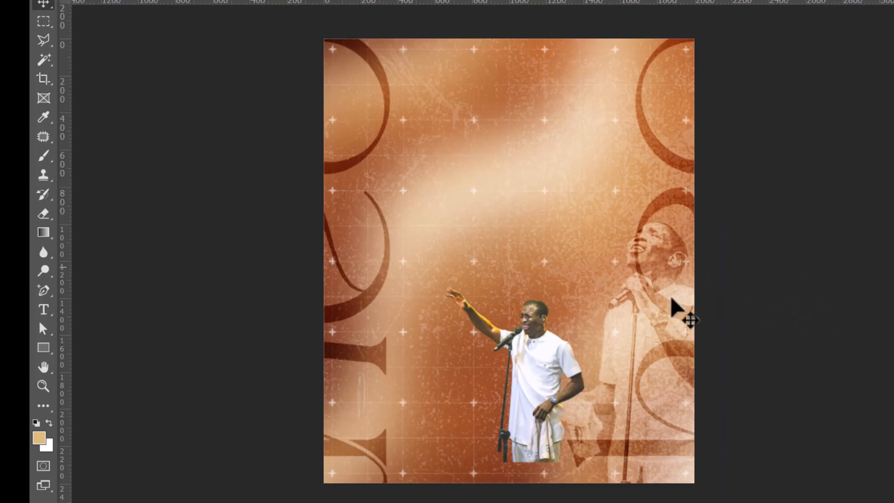
mouse_move(662, 277)
mouse_down()
mouse_move(670, 266)
mouse_move(676, 275)
mouse_up()
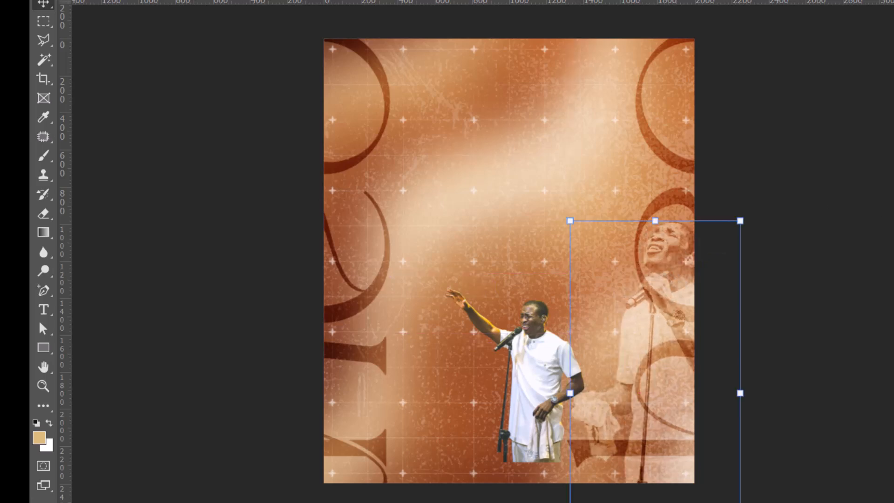
click(885, 224)
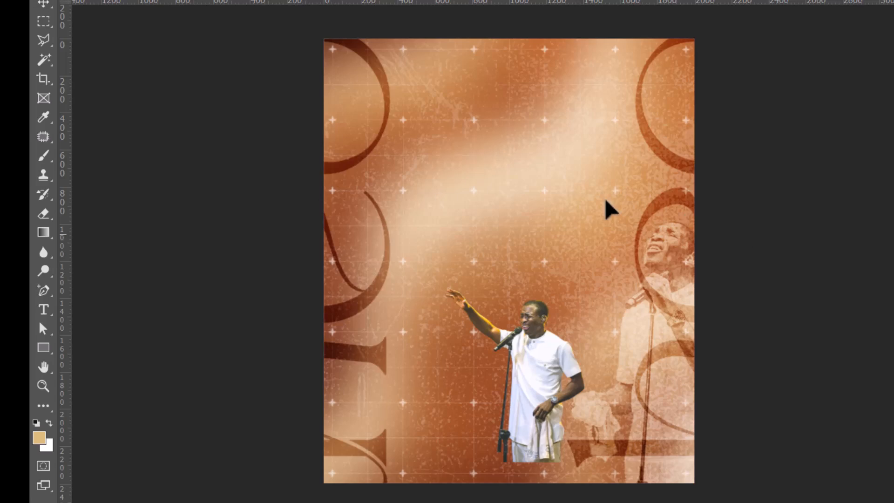
drag(606, 201, 500, 195)
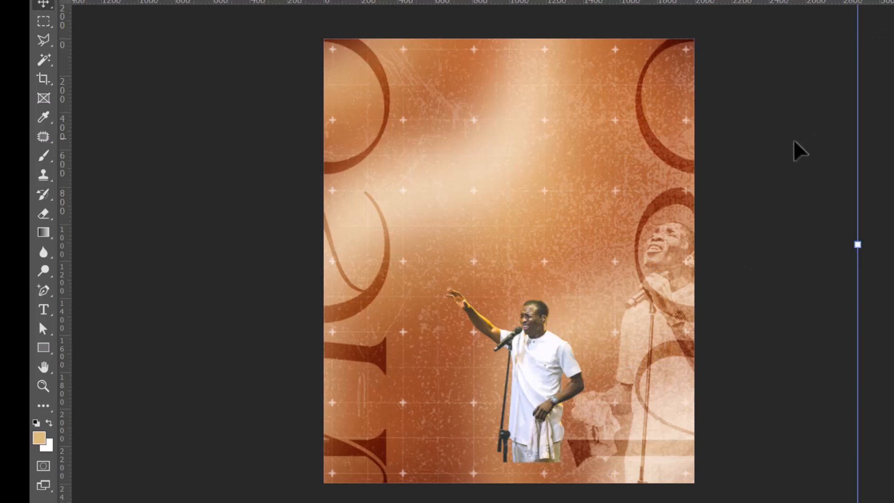
Resize the standing singer to about 907 × 1134 px and move him down-left onto the bottom edge
key(ctrl+semicolon)
key(ctrl+t)
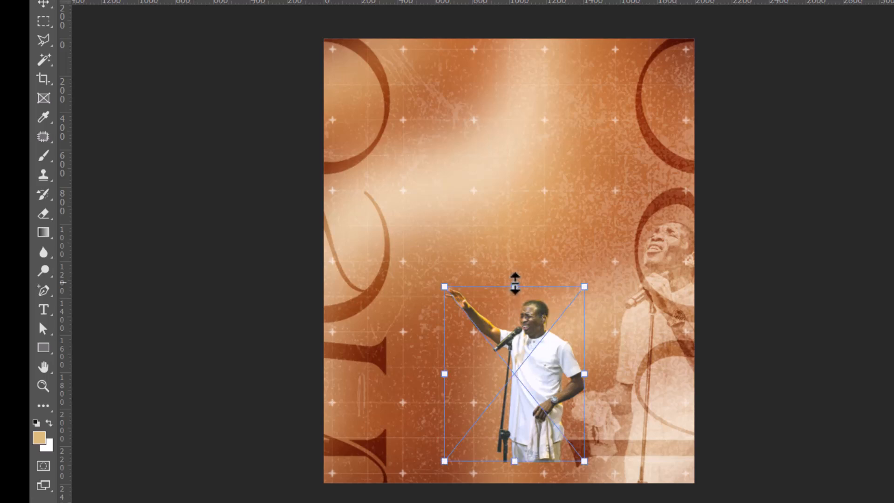
drag(515, 283, 521, 219)
drag(560, 328, 537, 330)
drag(491, 242, 489, 269)
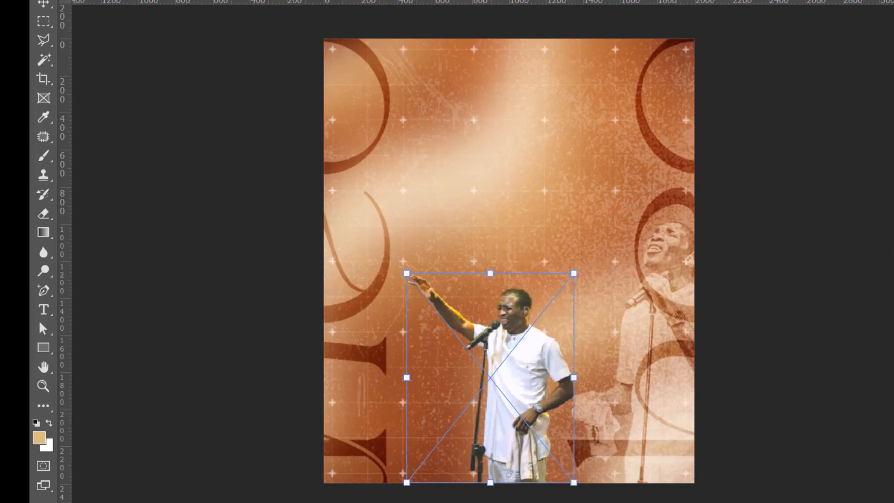
key(Return)
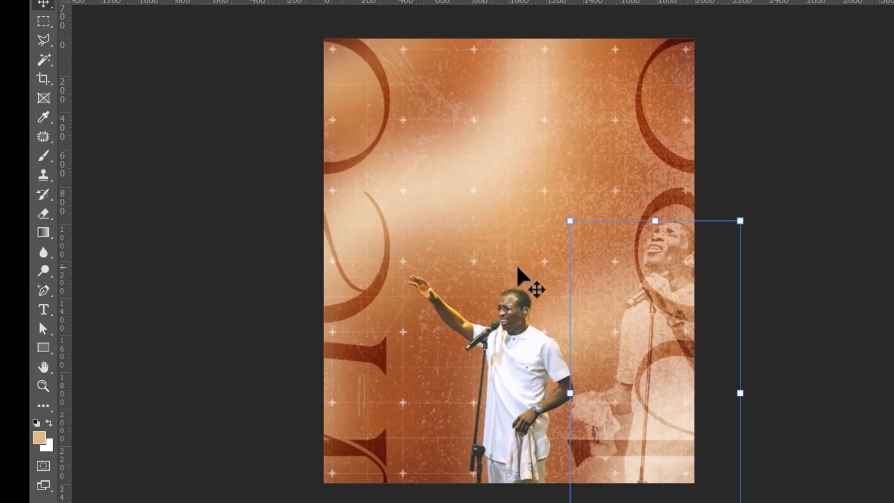
key(t)
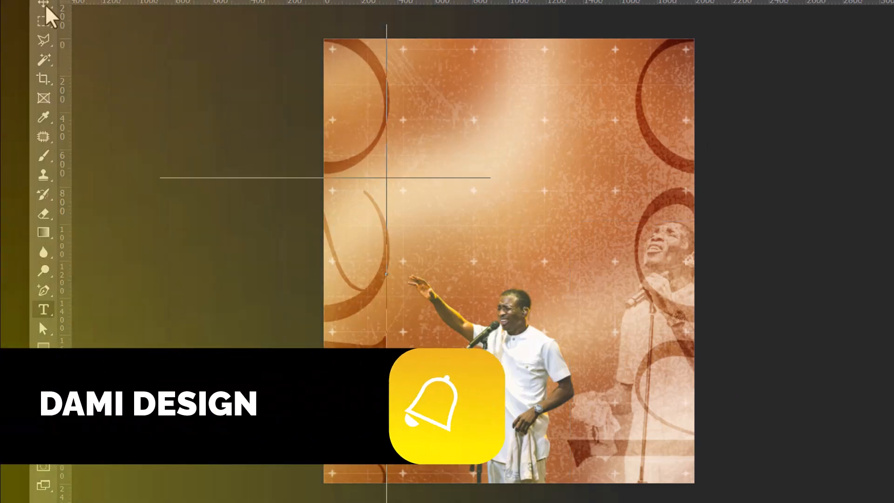
Add a 'happy birthday' line above the pointing singer in a wide, all-caps font
click(45, 5)
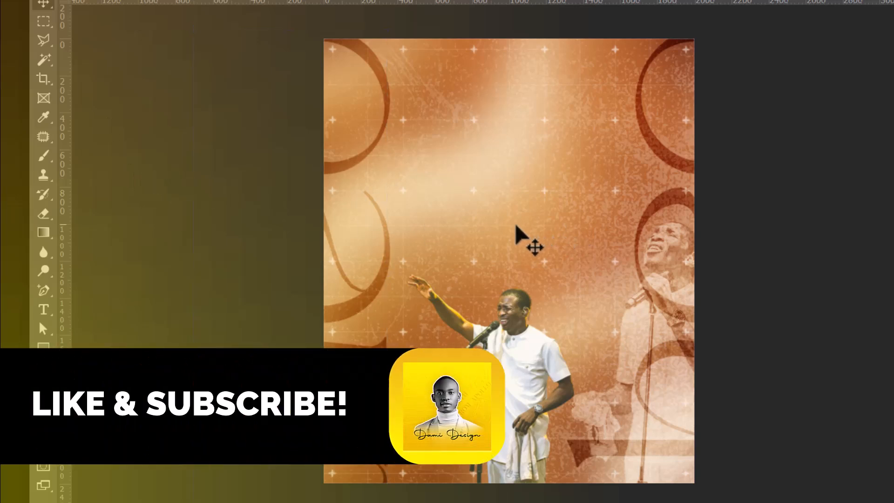
key(t)
click(514, 227)
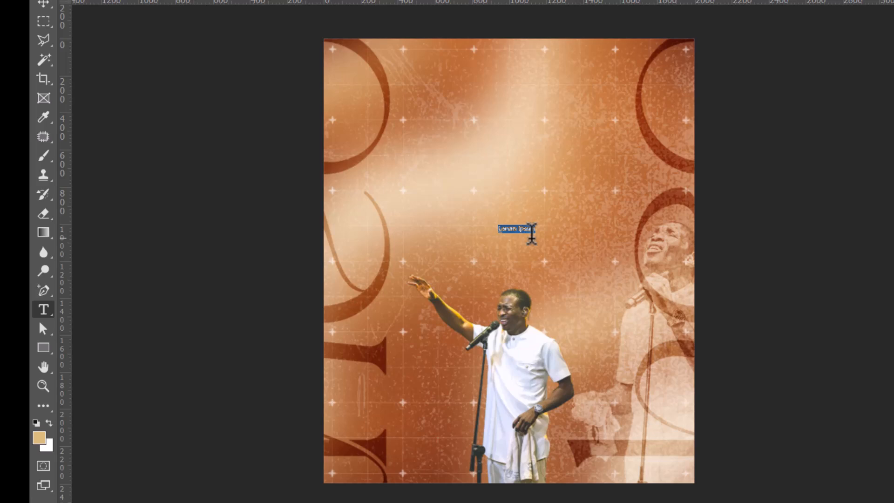
click(531, 230)
click(43, 4)
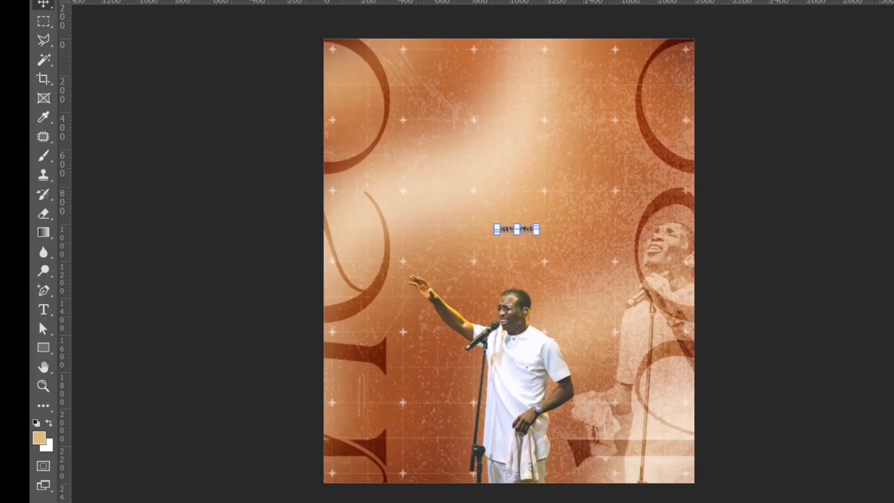
click(892, 93)
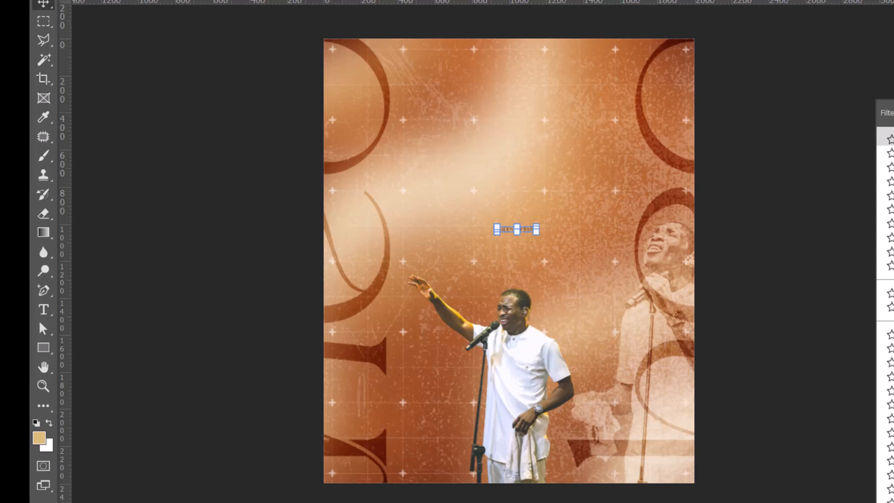
click(892, 166)
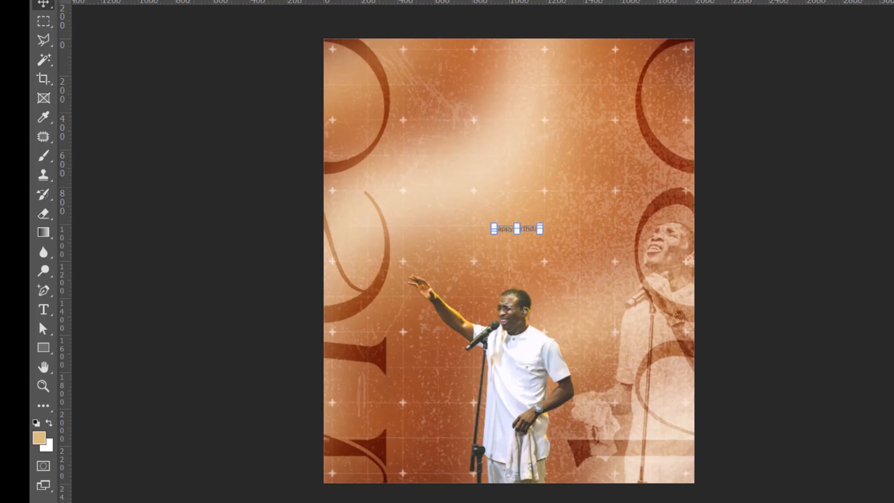
click(892, 177)
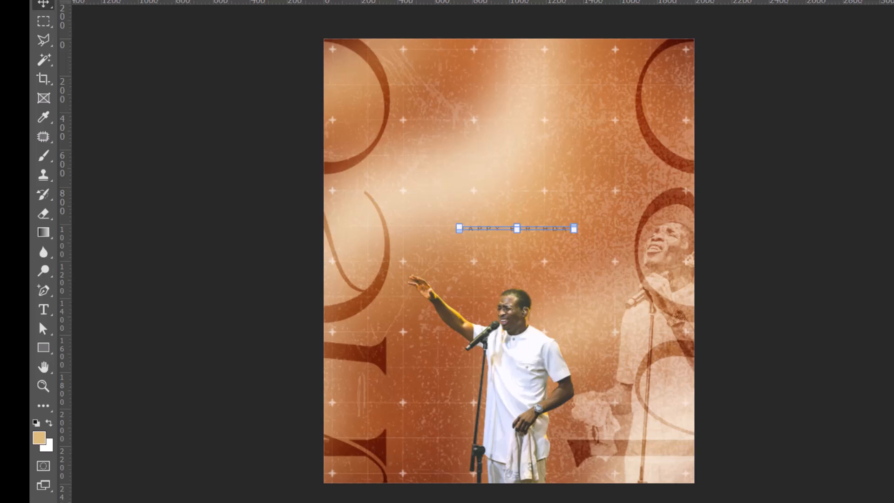
Spread the greeting's letters, move it near the top and centre it horizontally on the canvas
key(Return)
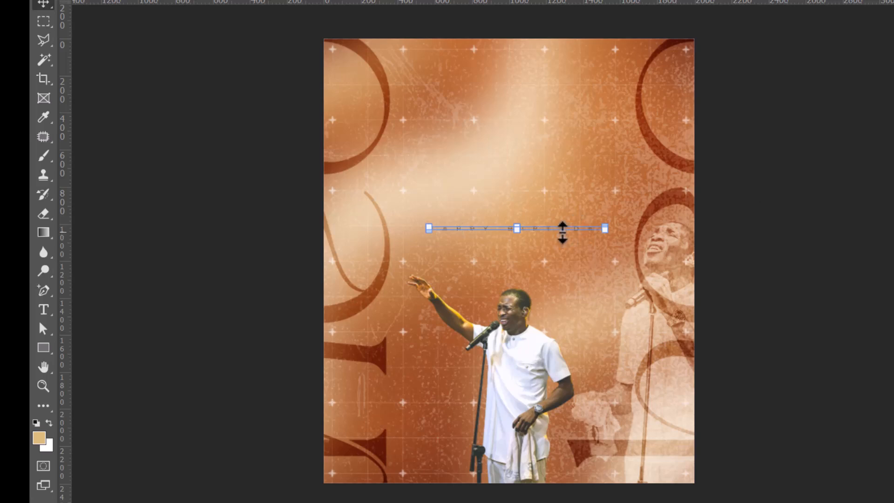
drag(565, 235, 576, 95)
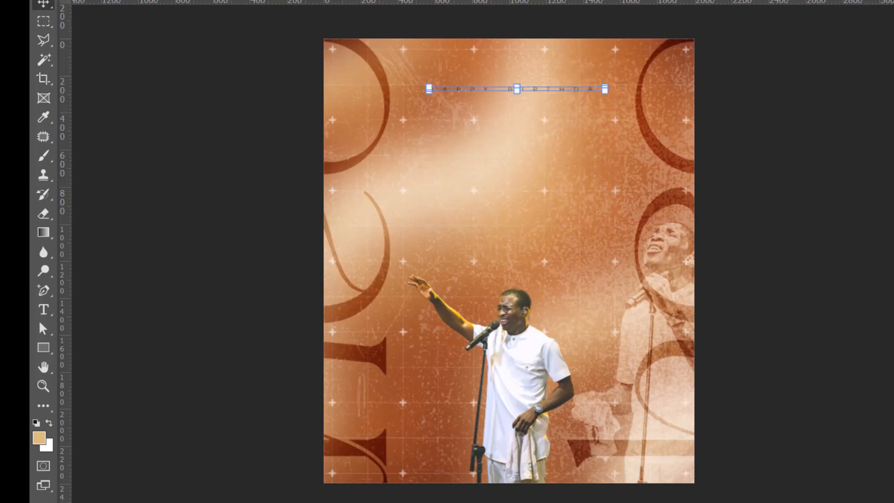
key(ctrl+a)
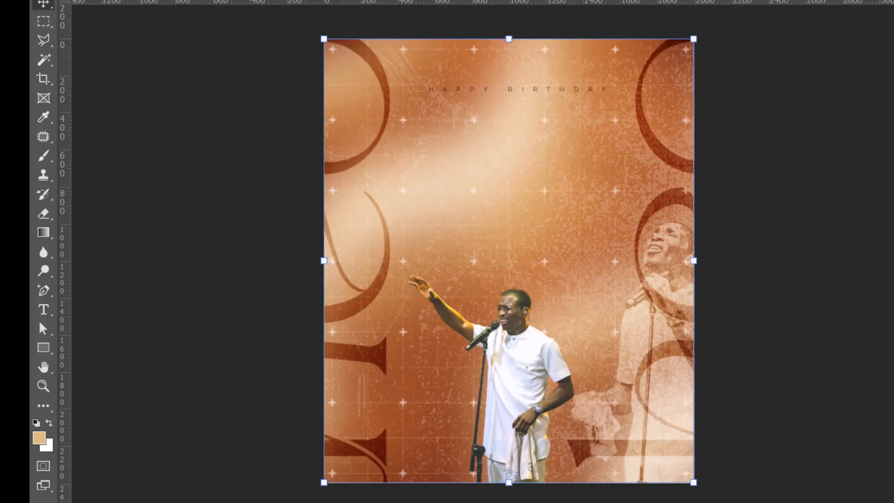
click(382, 0)
key(ctrl+d)
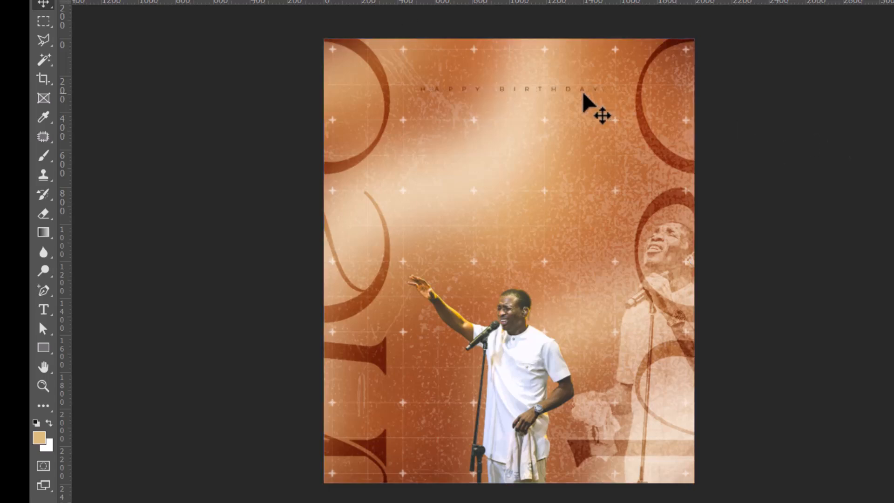
Recolour the HAPPY BIRTHDAY text from black to a pale near-white colour
scroll(544, 91, up, 3)
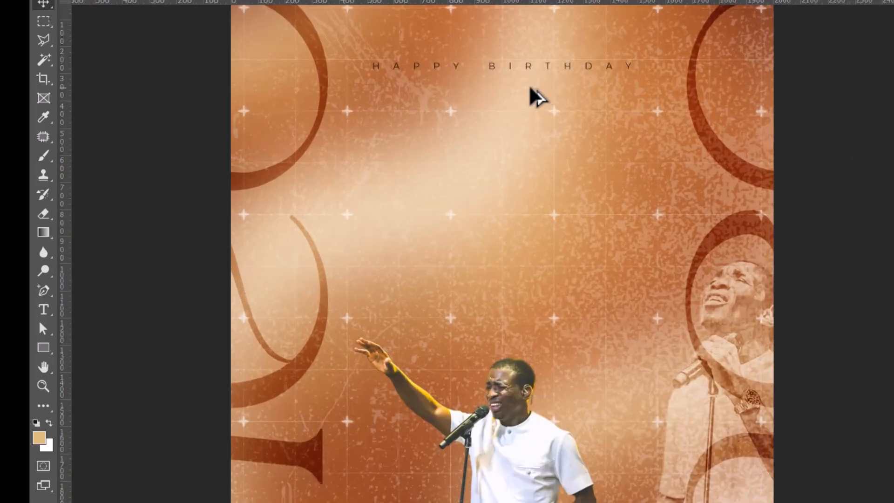
click(612, 65)
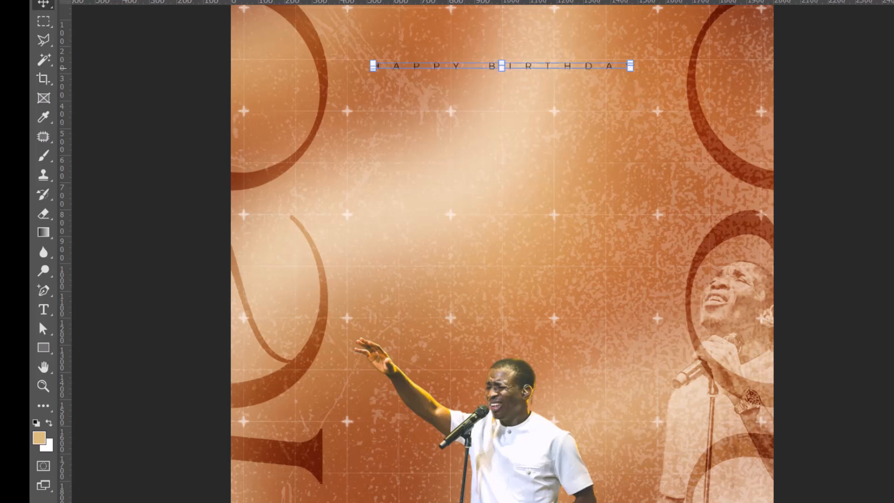
click(893, 210)
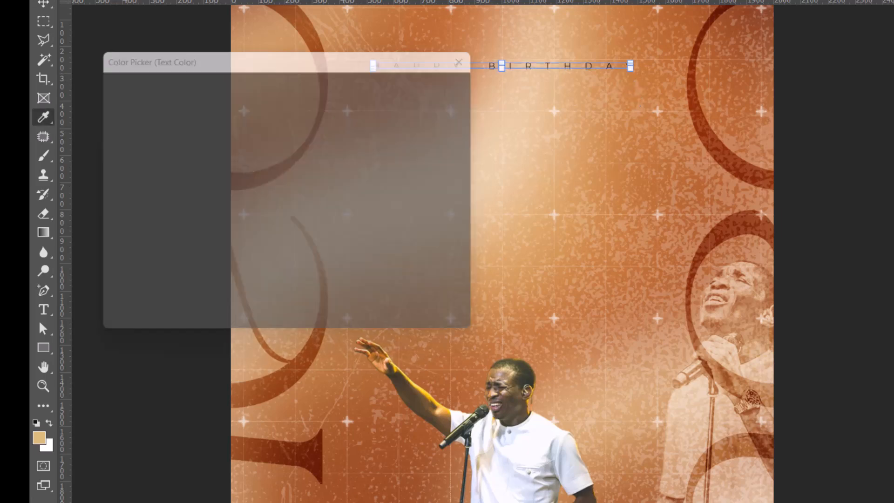
drag(159, 157, 40, 33)
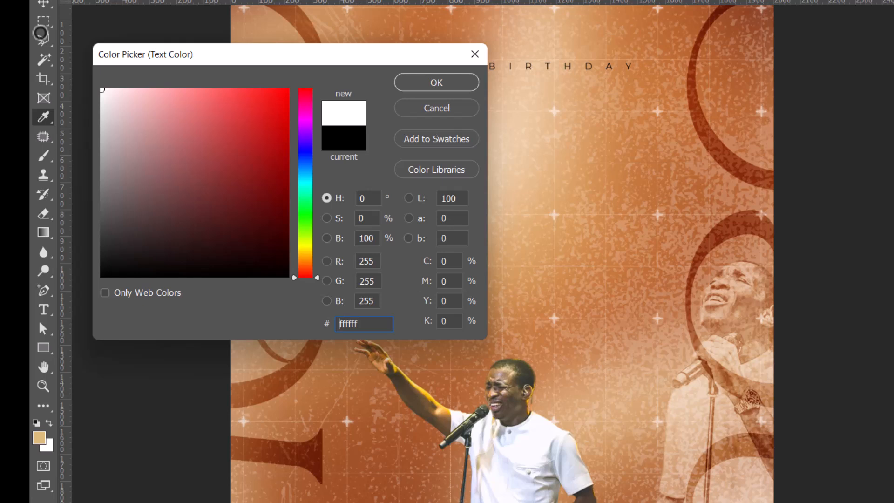
click(466, 90)
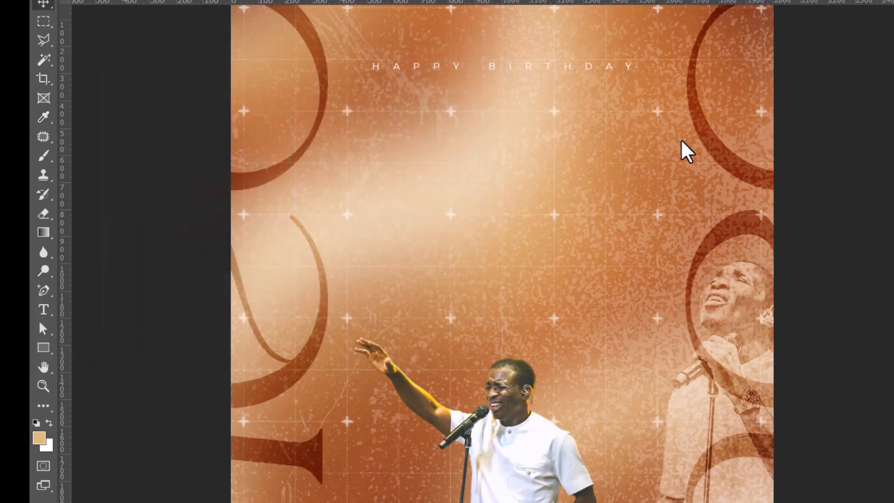
click(858, 114)
click(47, 311)
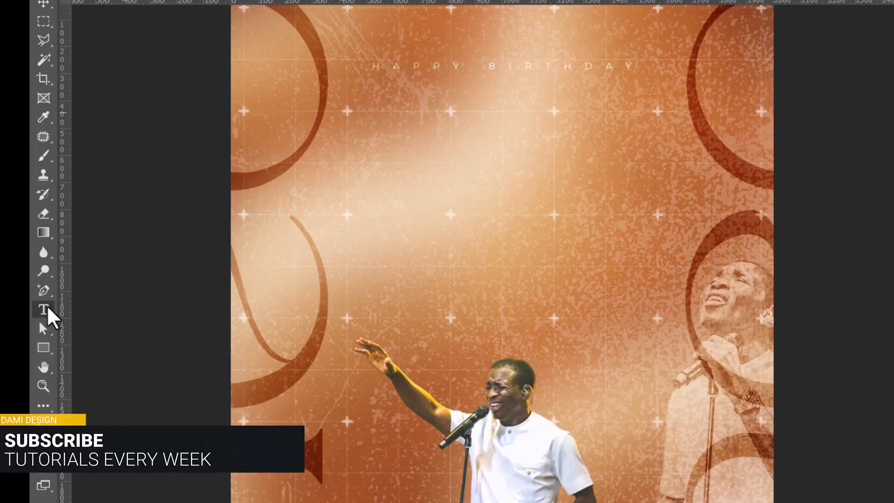
Create a PASTOR THEOPHILUS line with normal tracking and enlarge it below HAPPY BIRTHDAY
click(516, 254)
text(PASTO)
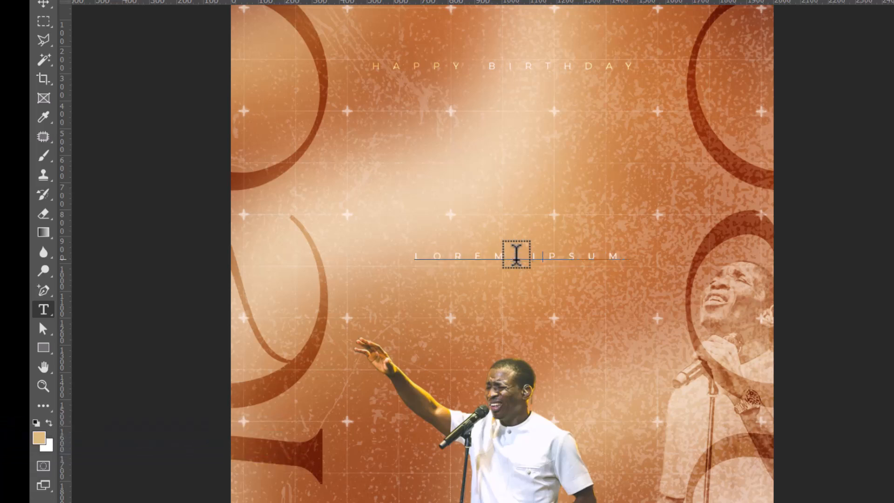
text(R)
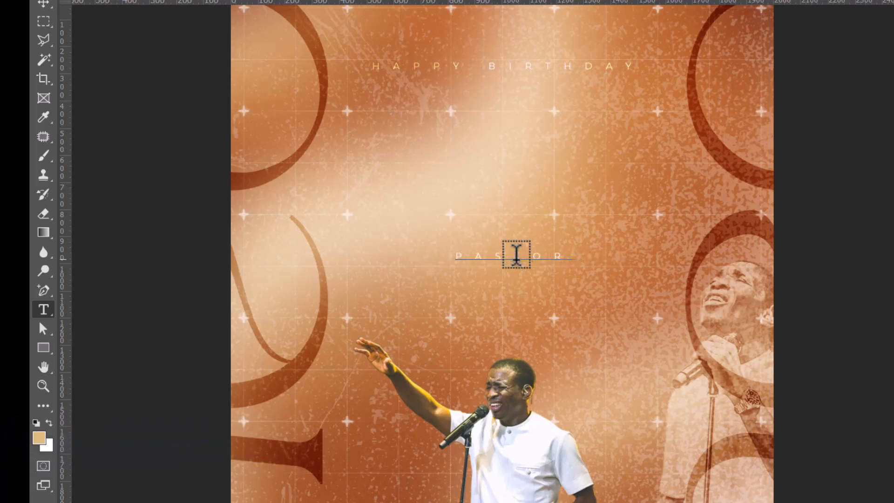
text( SUNDAY)
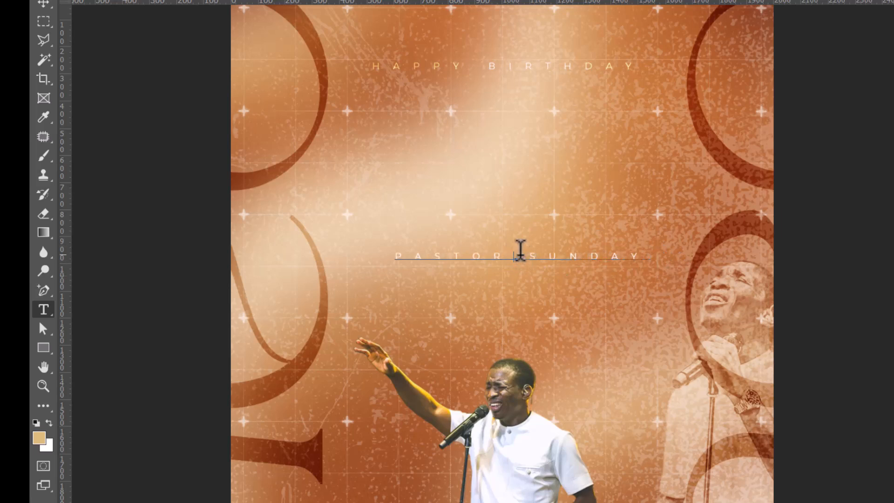
drag(515, 255, 674, 251)
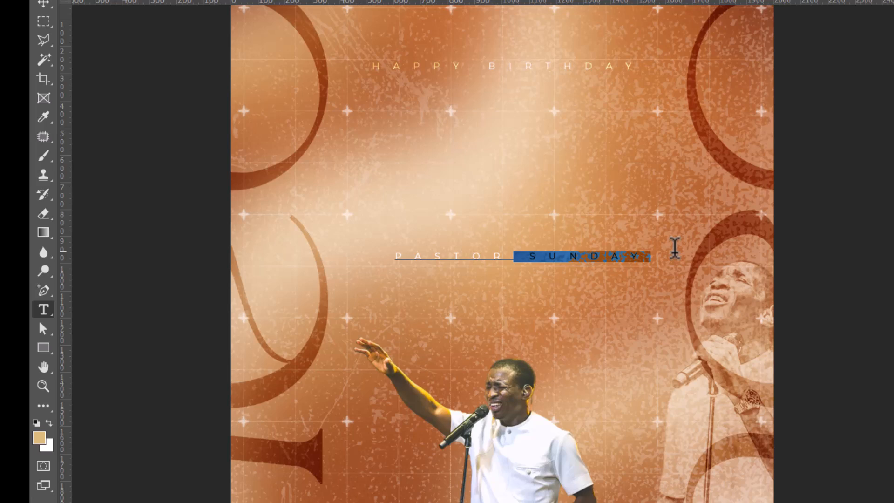
text(TH)
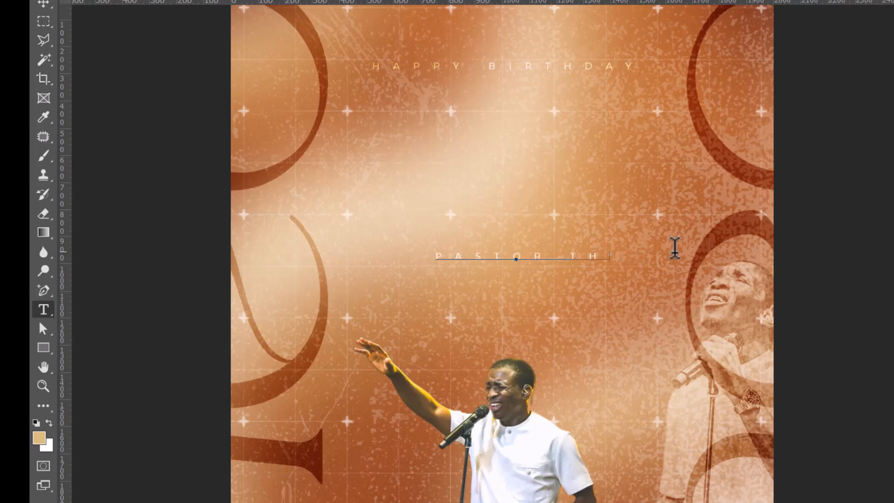
text(EOP)
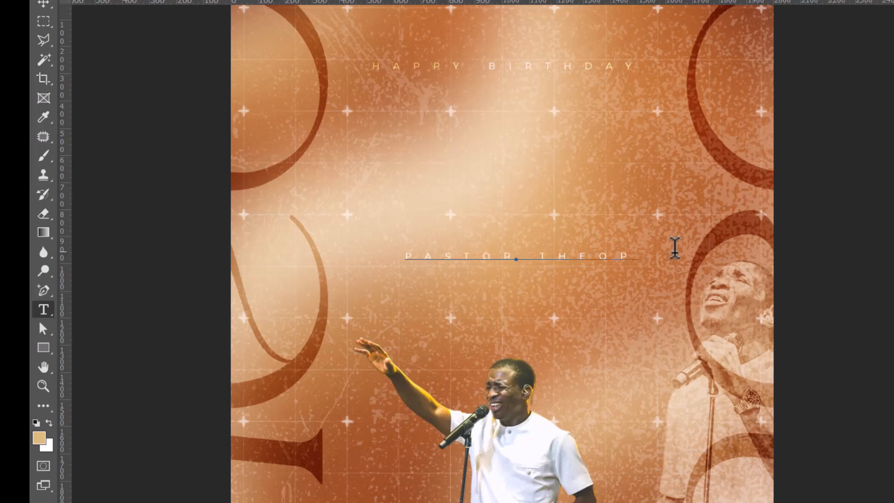
text(HI)
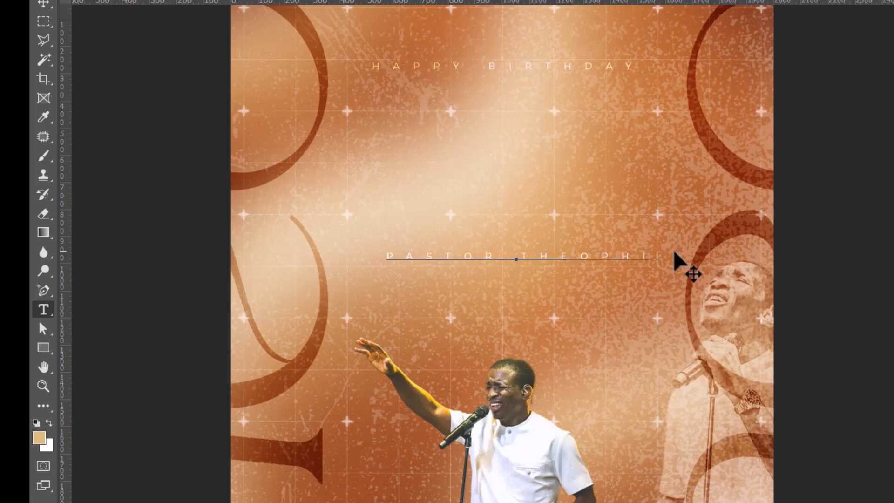
text(LUS)
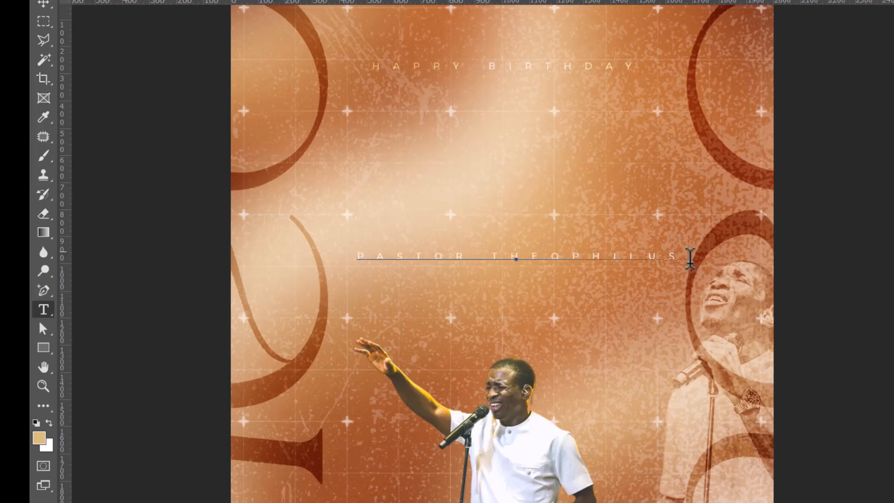
click(44, 4)
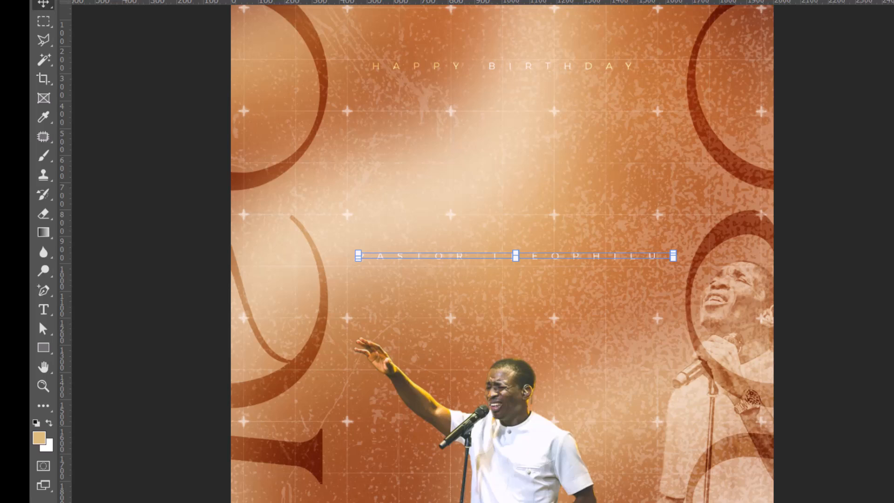
key(Return)
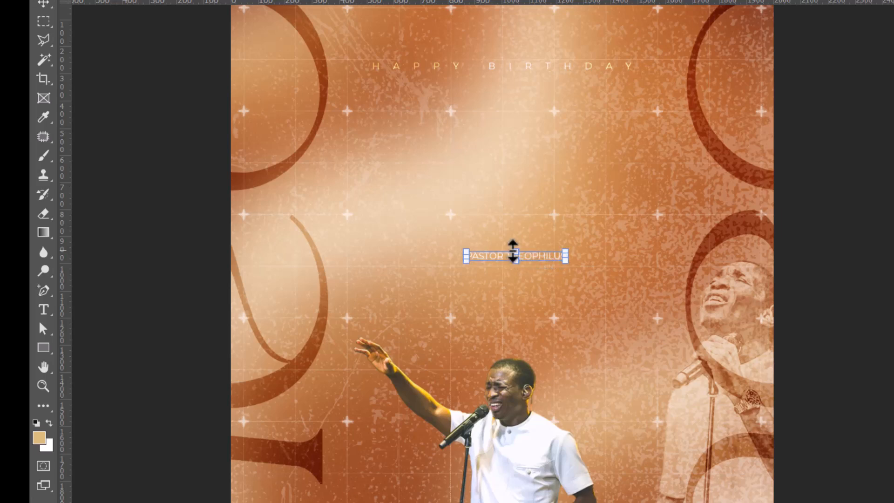
drag(512, 252, 556, 105)
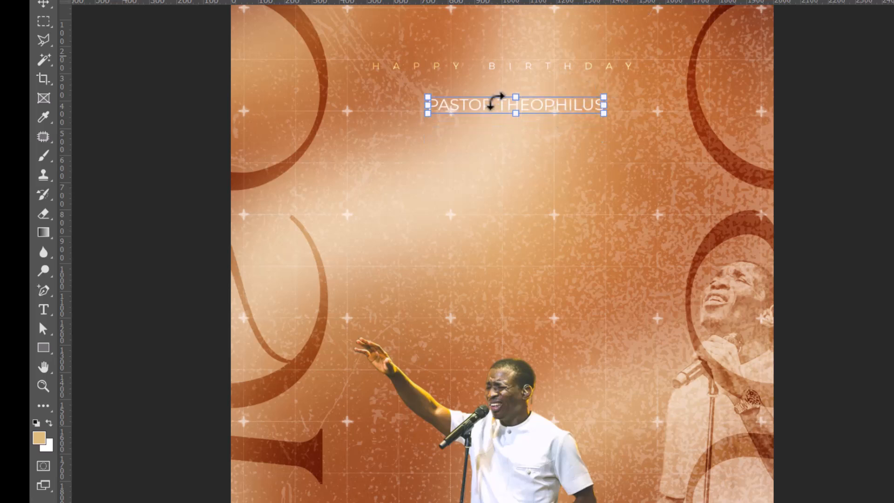
Centre PASTOR THEOPHILUS horizontally under HAPPY BIRTHDAY
click(44, 4)
shift+click(590, 62)
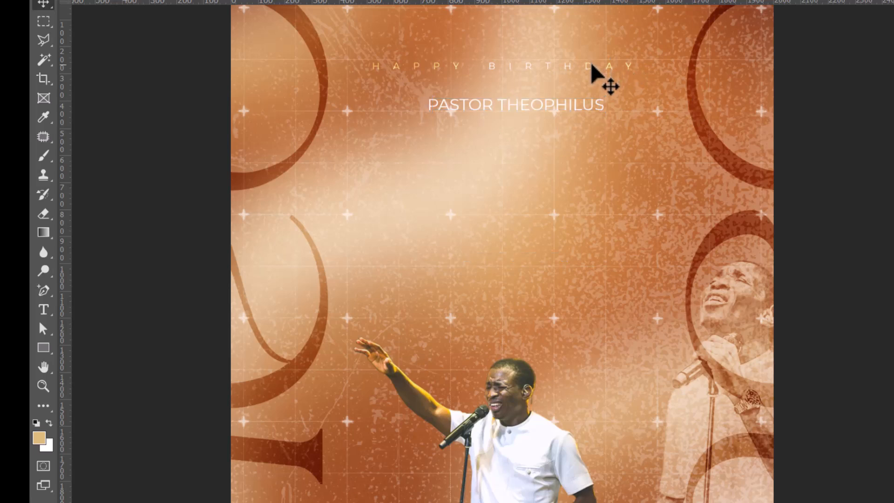
click(442, 1)
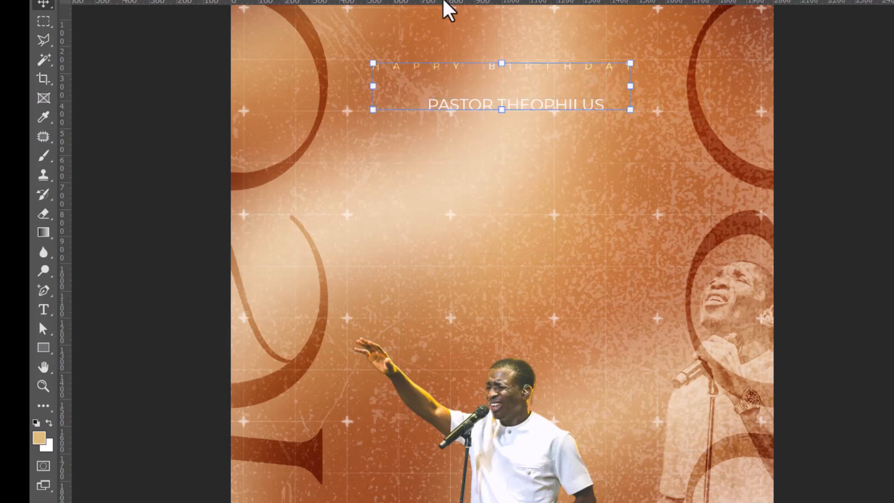
click(820, 127)
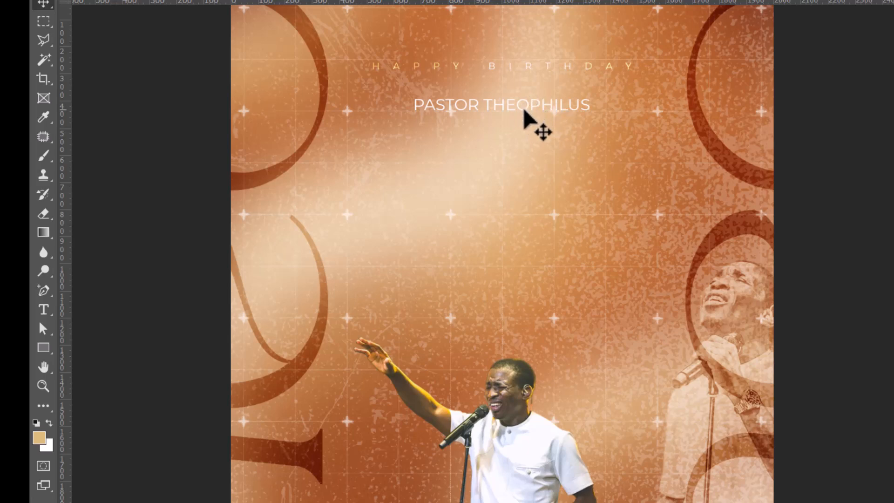
drag(531, 106, 538, 139)
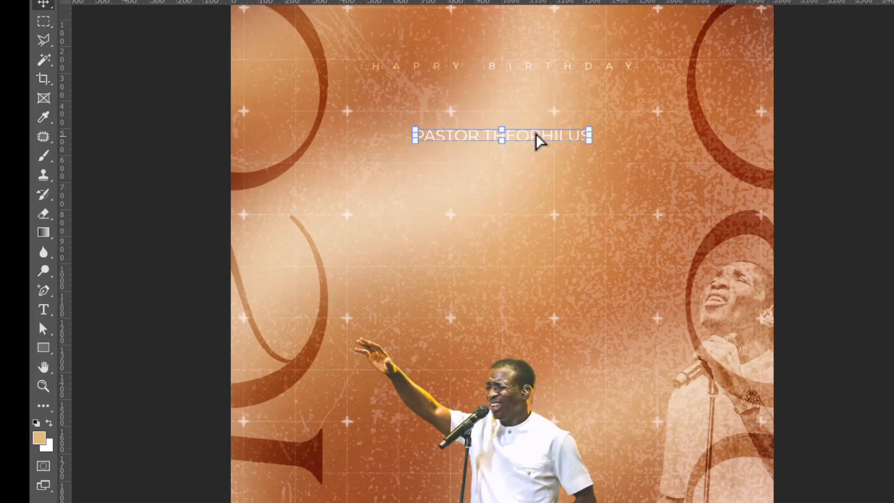
key(ctrl+z)
Duplicate the name line slightly lower and retype the copy as SUNDAY
drag(529, 106, 525, 141)
double_click(524, 136)
click(524, 135)
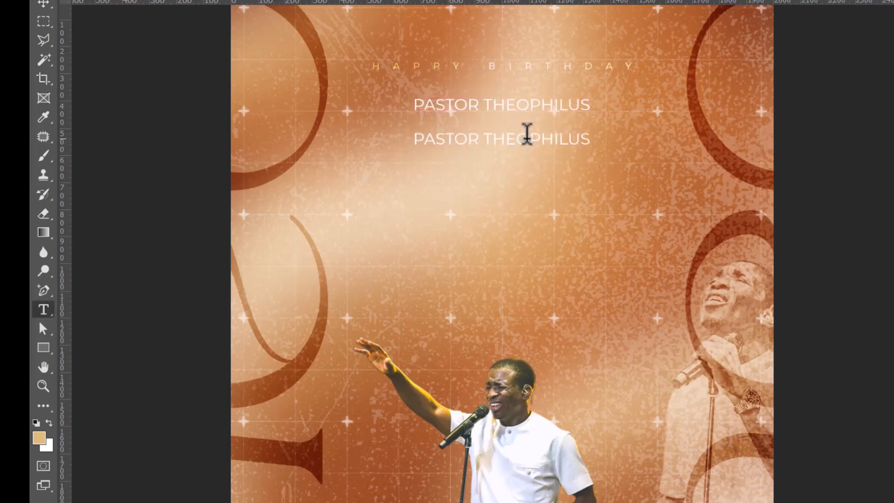
key(ctrl+a)
text(SUNDAY)
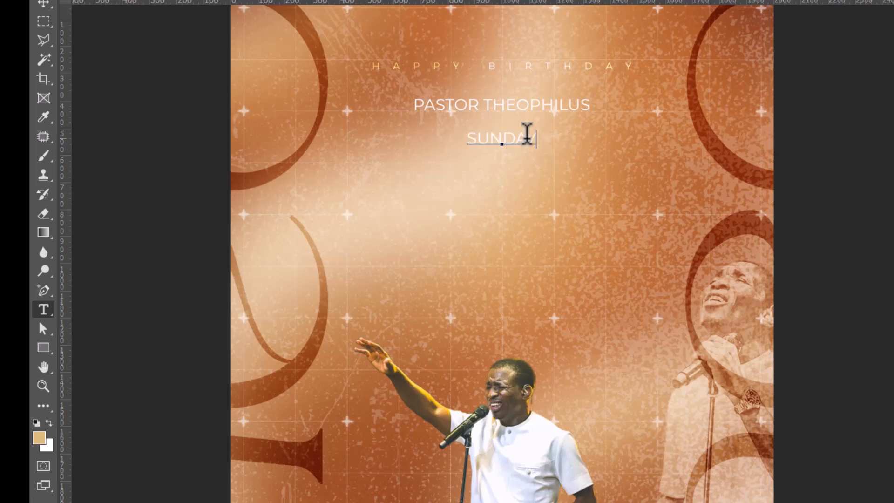
click(43, 4)
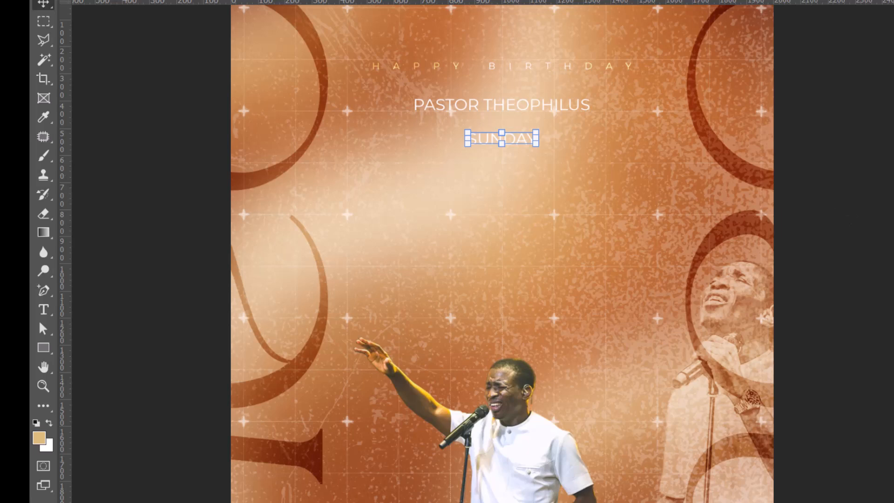
click(893, 56)
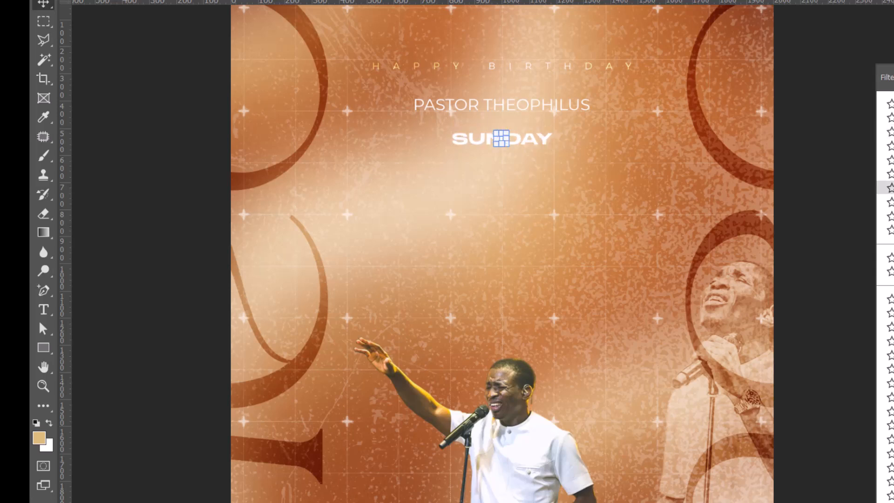
Set SUNDAY in a condensed font and stretch it huge beneath the name line
click(893, 173)
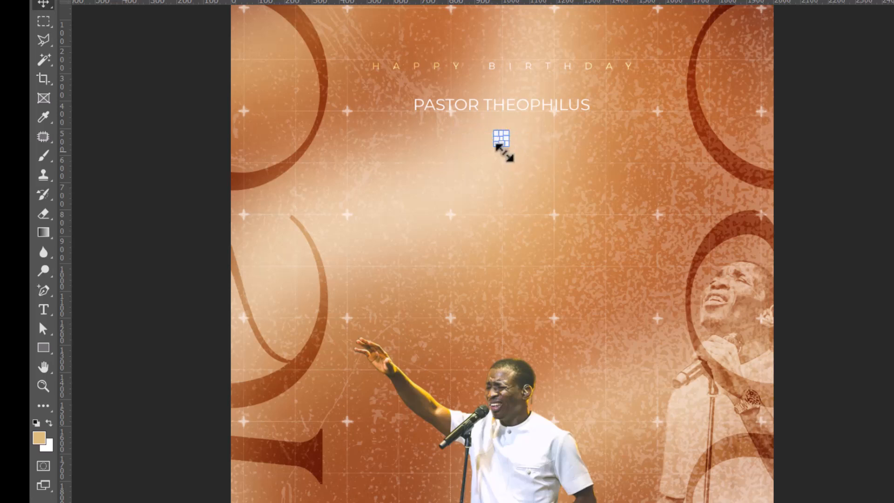
drag(501, 142, 552, 453)
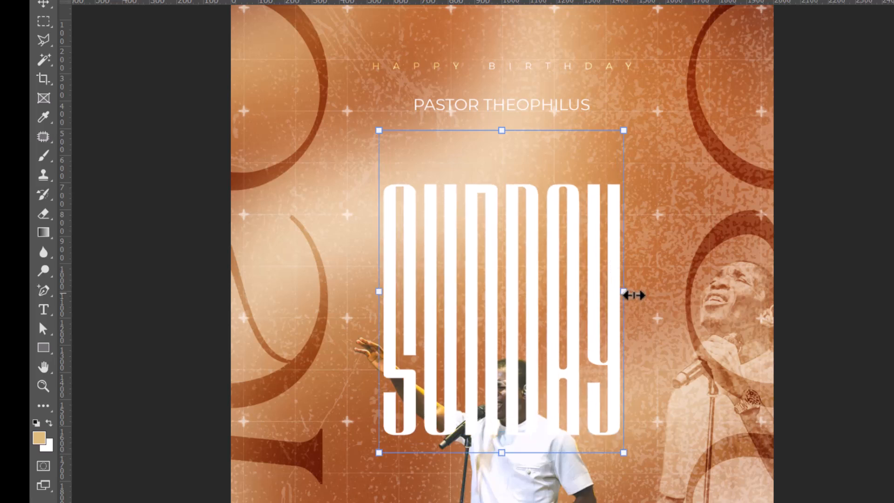
drag(632, 297, 637, 294)
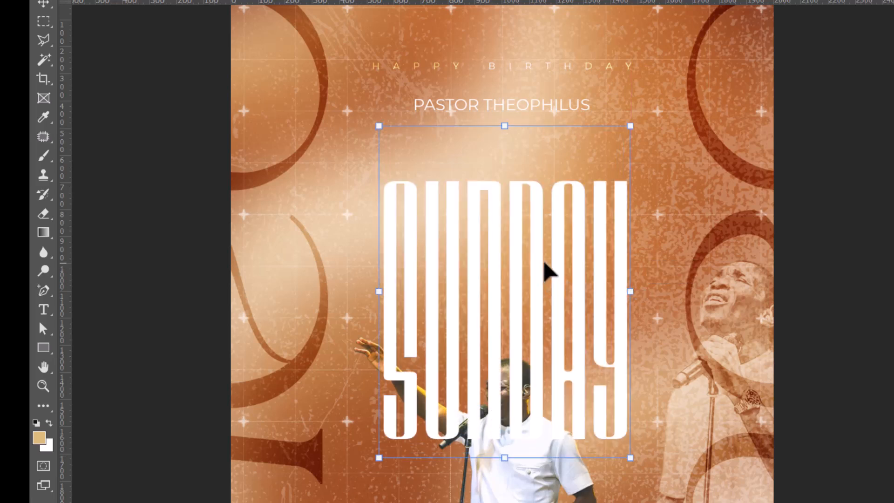
drag(545, 270, 542, 203)
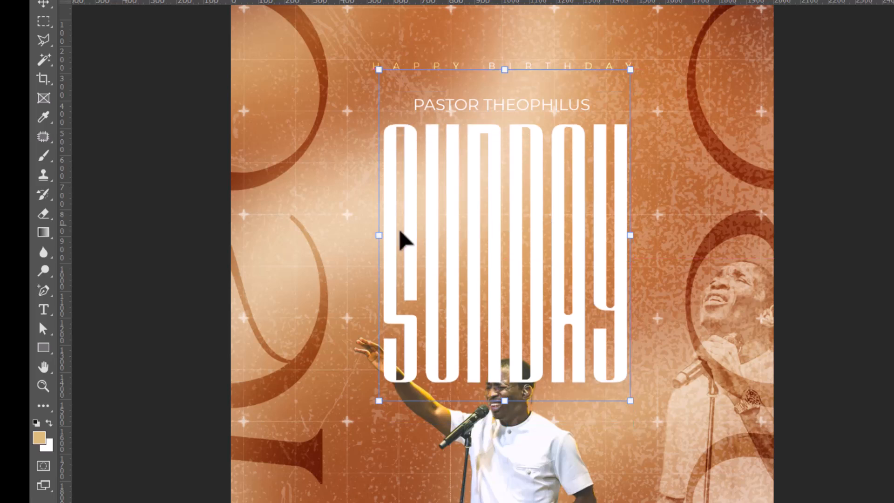
drag(373, 235, 364, 250)
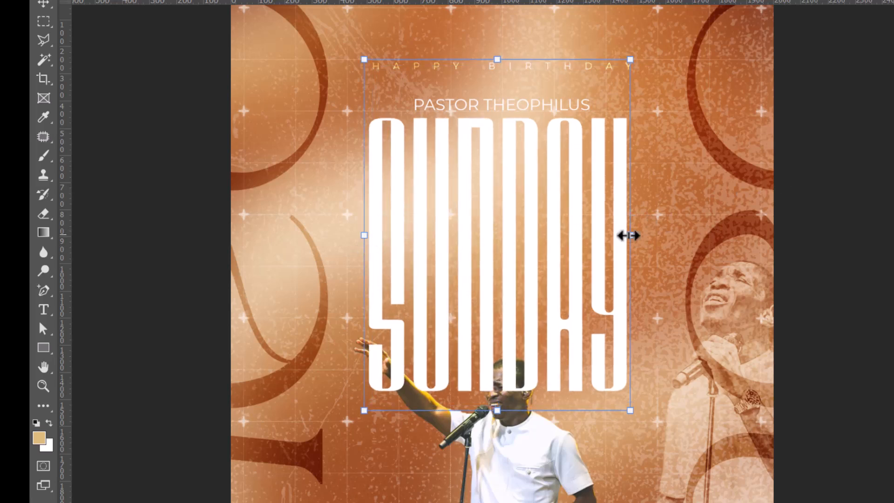
drag(628, 236, 642, 235)
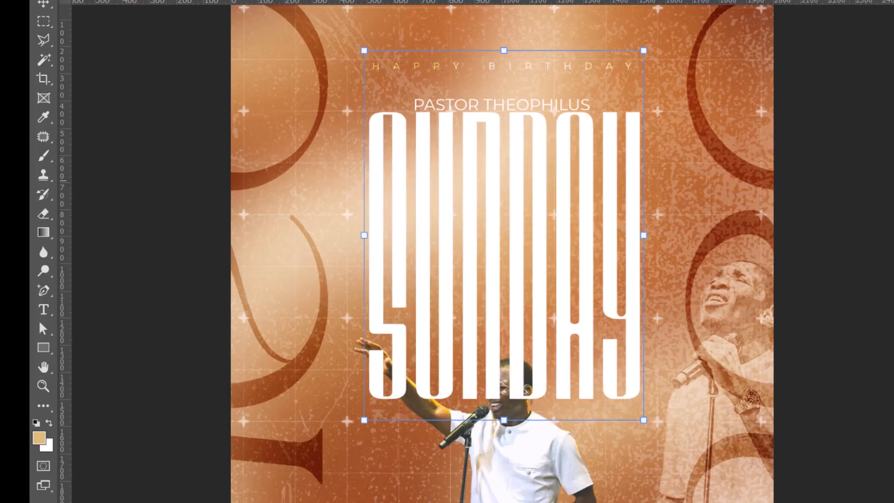
click(43, 4)
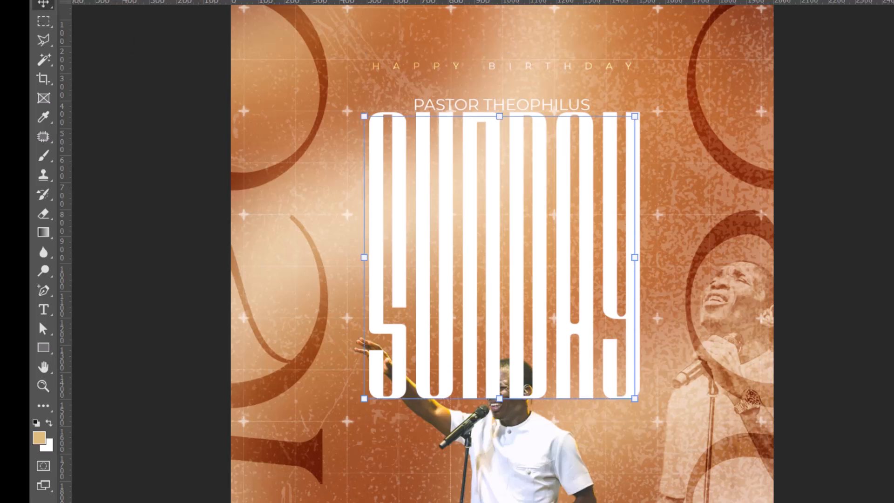
Centre SUNDAY horizontally on the canvas and nudge it slightly lower
key(ctrl+a)
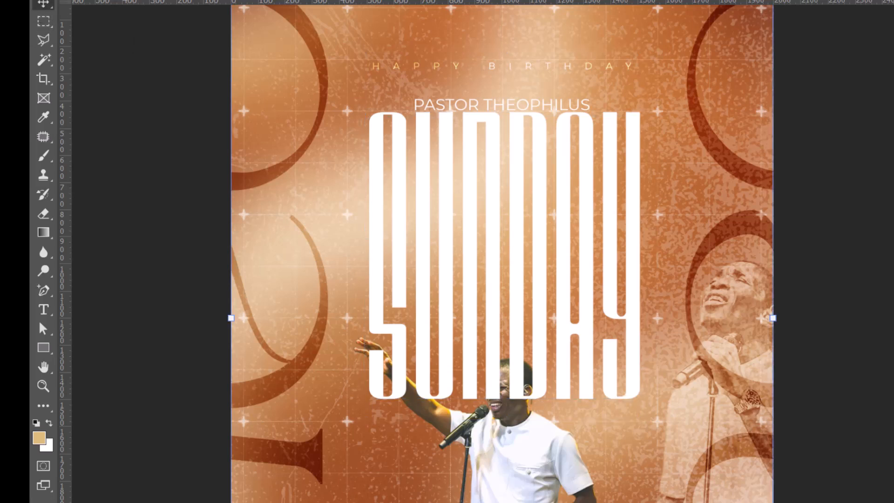
click(363, 1)
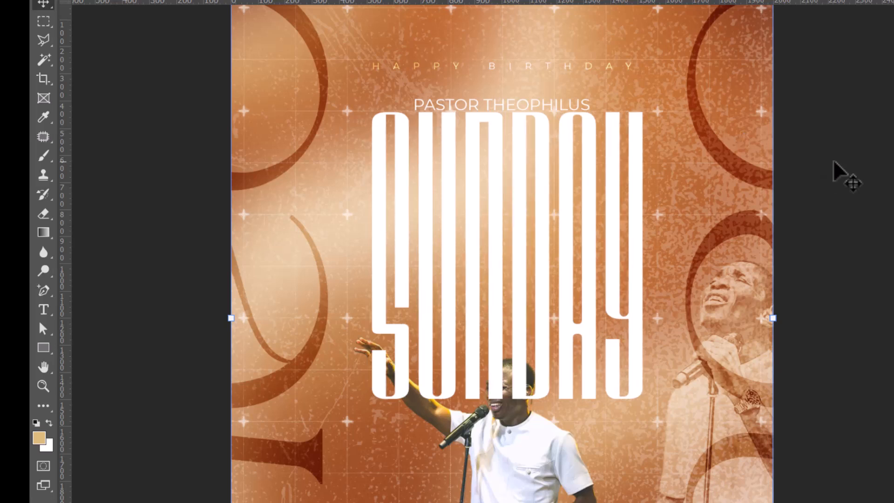
key(ctrl+d)
drag(495, 135, 496, 146)
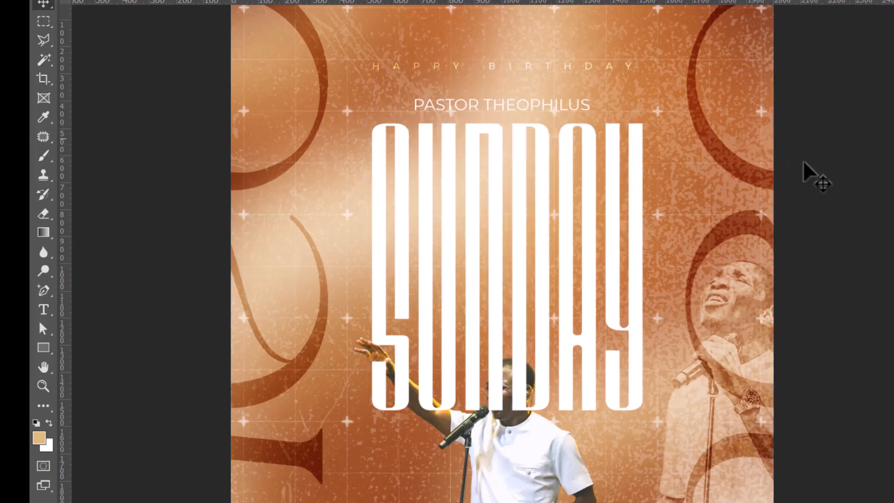
scroll(562, 279, down, 5)
Shrink the singer cutout slightly and shift it a little to the right
click(533, 298)
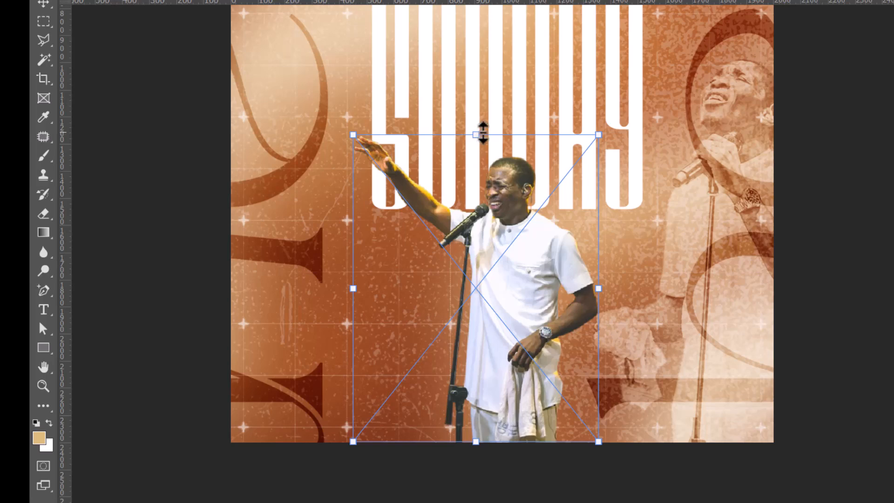
drag(482, 133, 486, 150)
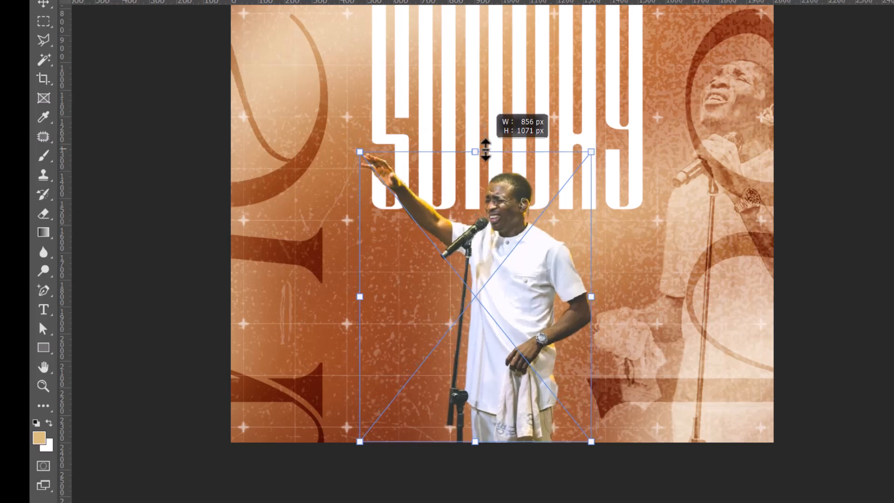
key(ctrl+minus)
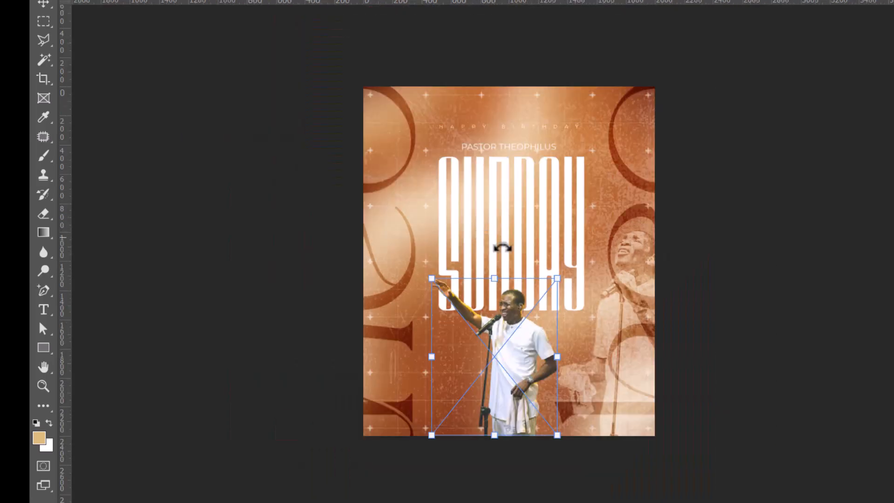
drag(537, 356, 550, 350)
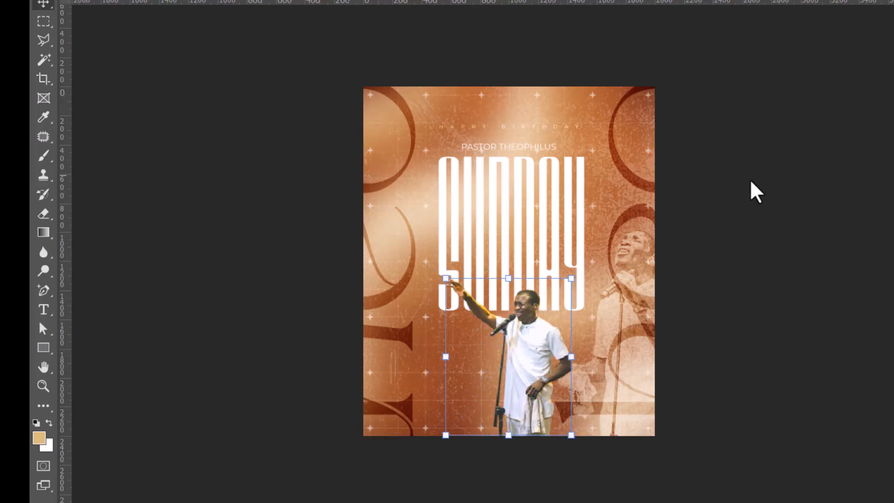
Stretch the SUNDAY title taller and larger and apply the transform
key(ctrl+plus)
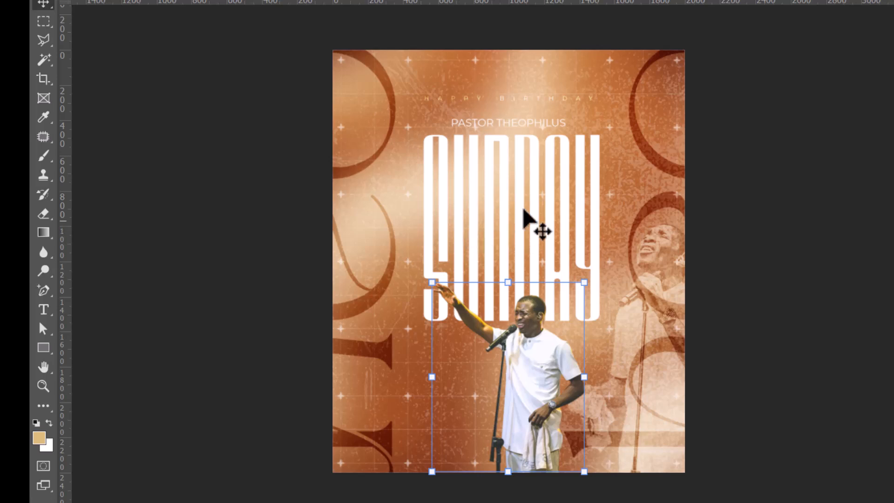
click(549, 198)
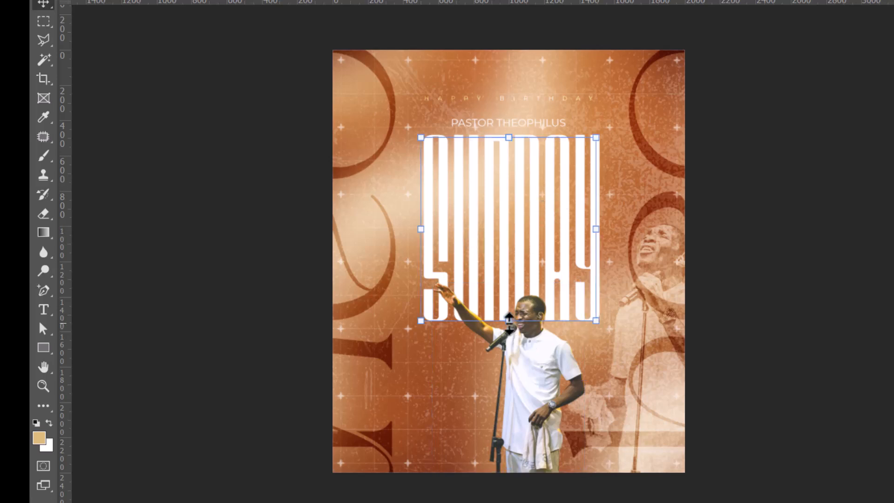
drag(509, 320, 518, 361)
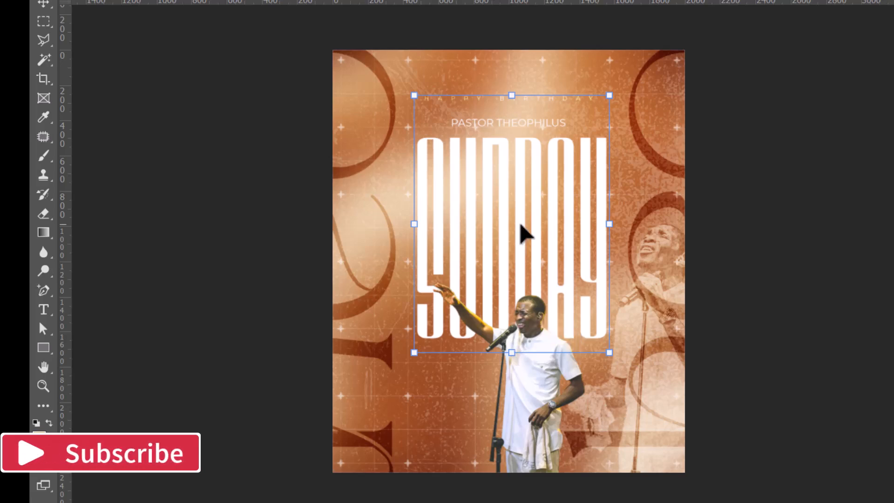
key(Return)
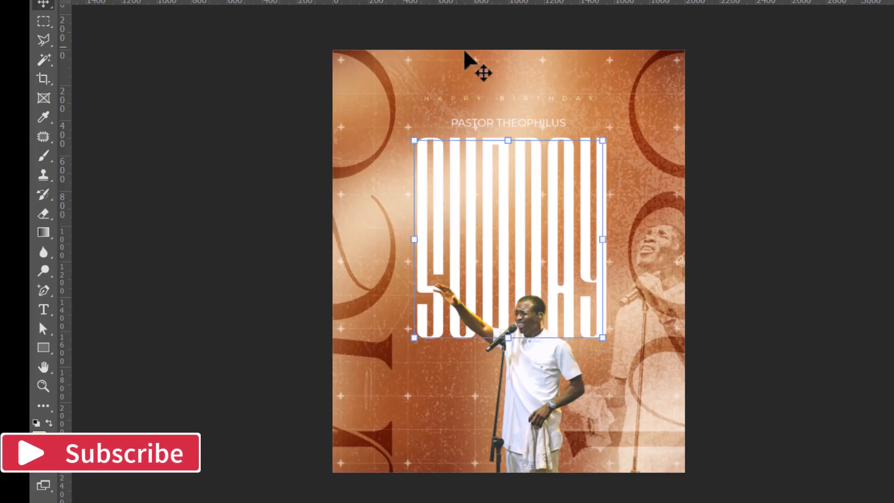
scroll(518, 91, up, 4)
Widen the HAPPY BIRTHDAY line to about 1110 × 41 px and apply it
click(531, 78)
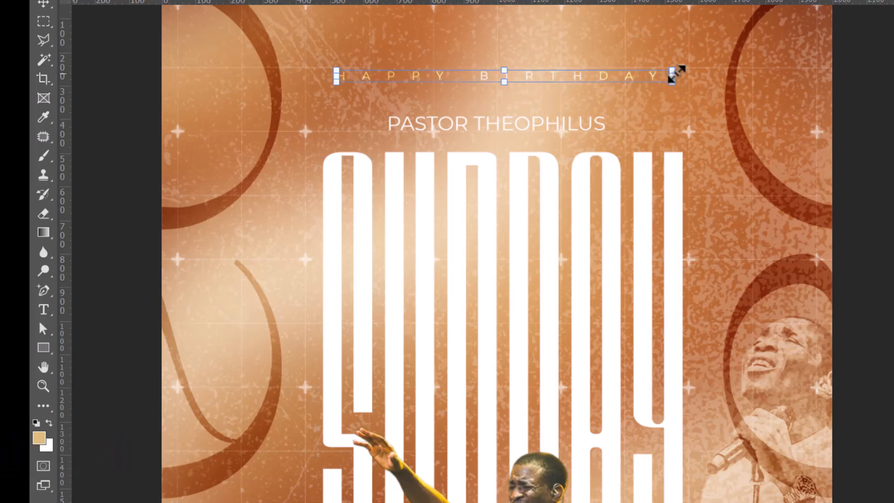
drag(679, 75, 688, 74)
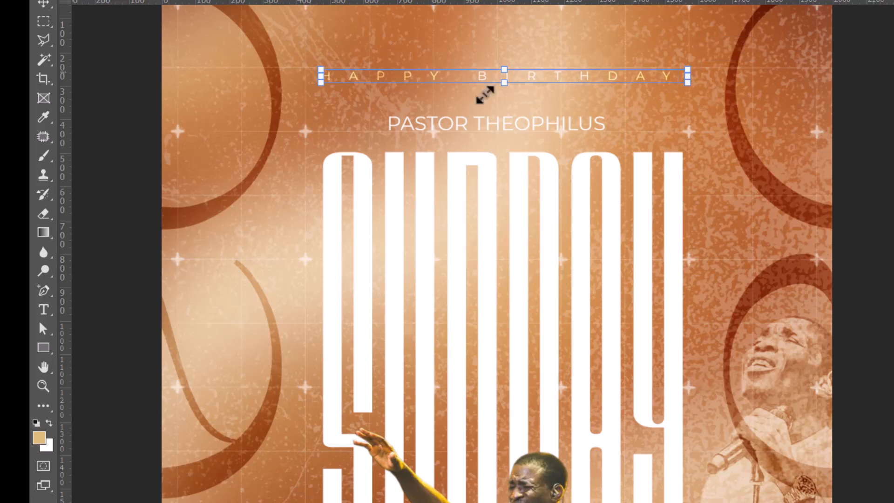
key(Return)
scroll(785, 226, down, 2)
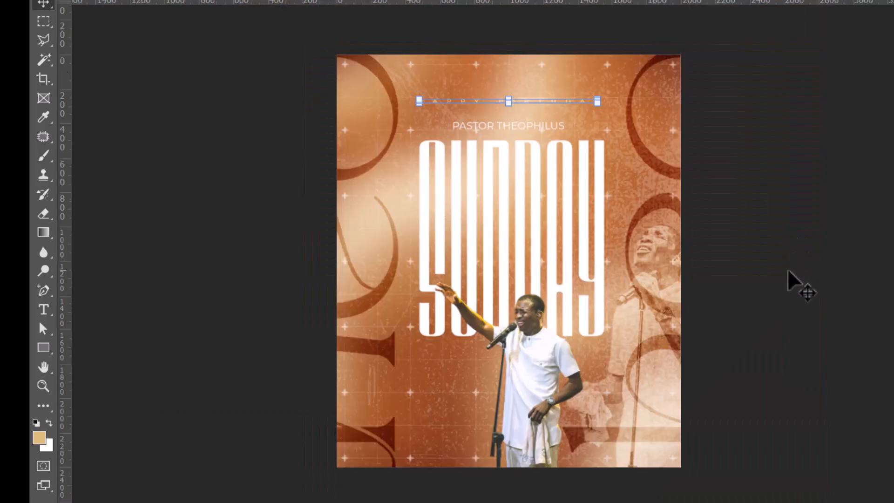
Enlarge the singer cutout from its top-left corner, keeping the enlarged version after undo/redo
click(543, 353)
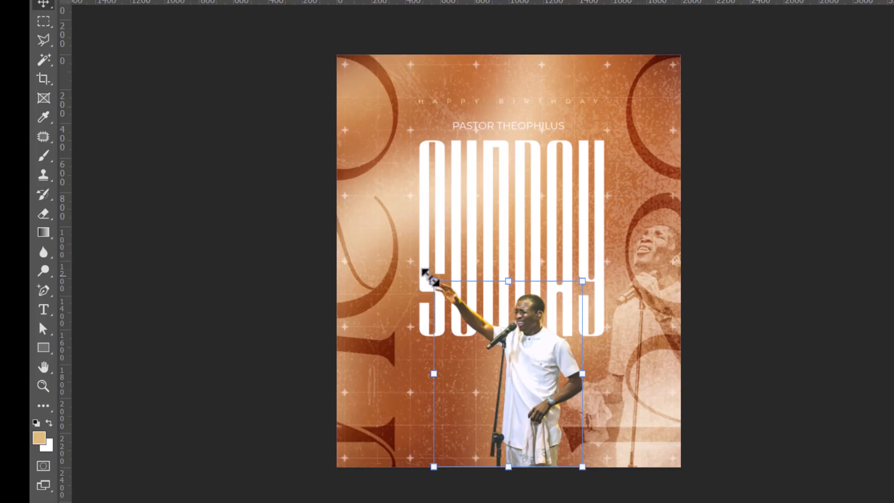
drag(430, 277, 417, 262)
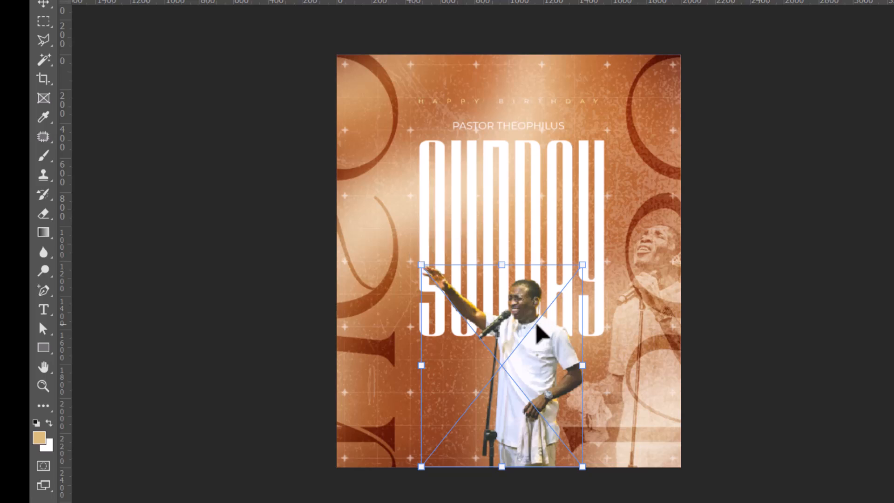
key(ctrl+z)
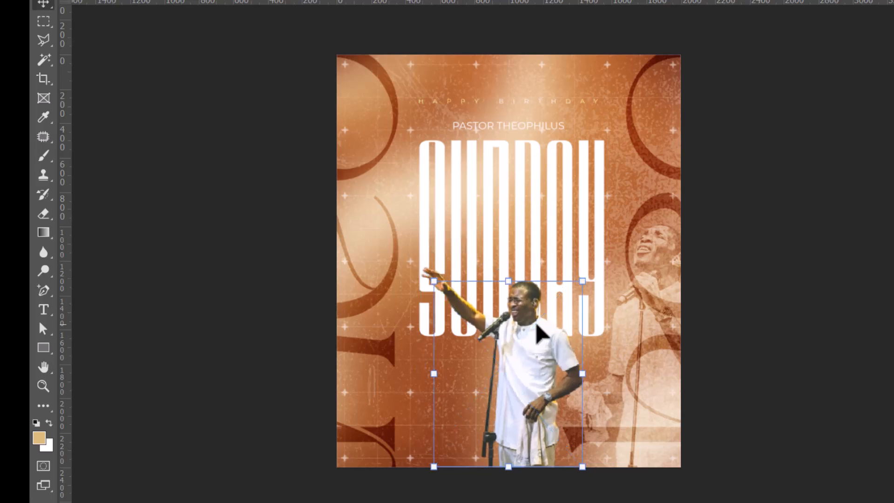
key(ctrl+shift+z)
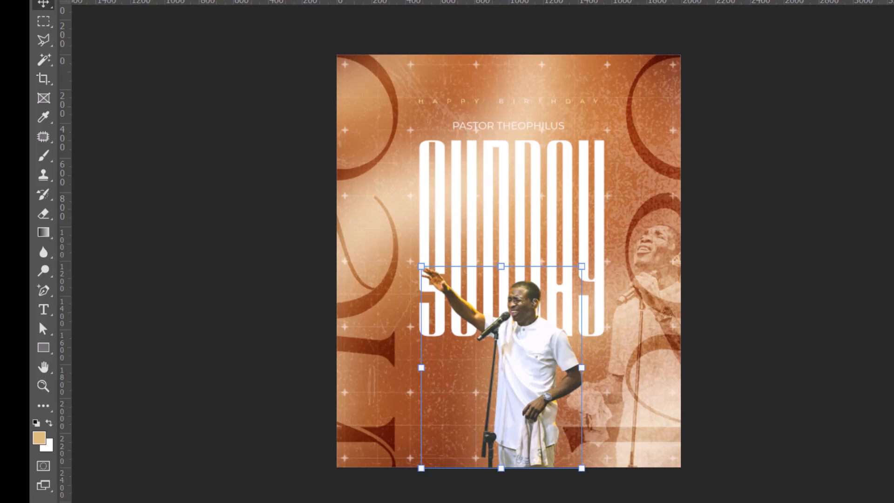
key(alt+Tab)
Go to the Documents folder in File Explorer and browse its photos and PSD files
scroll(604, 359, down, 7)
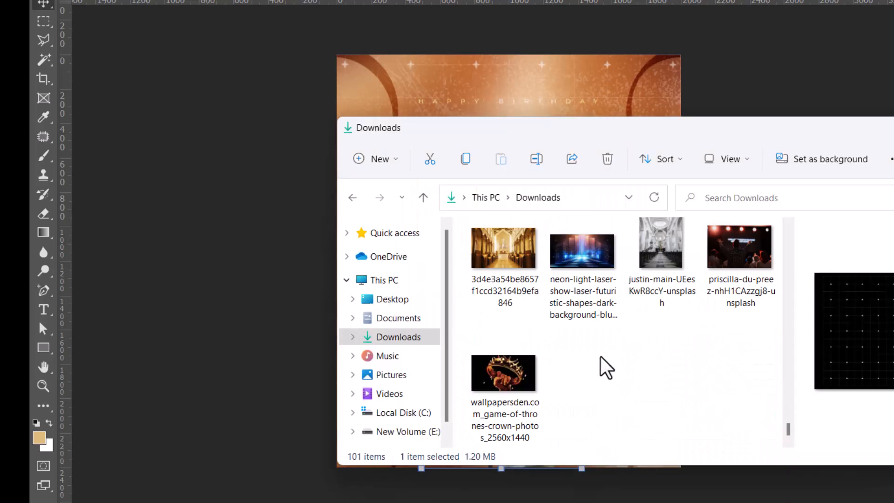
scroll(603, 359, up, 10)
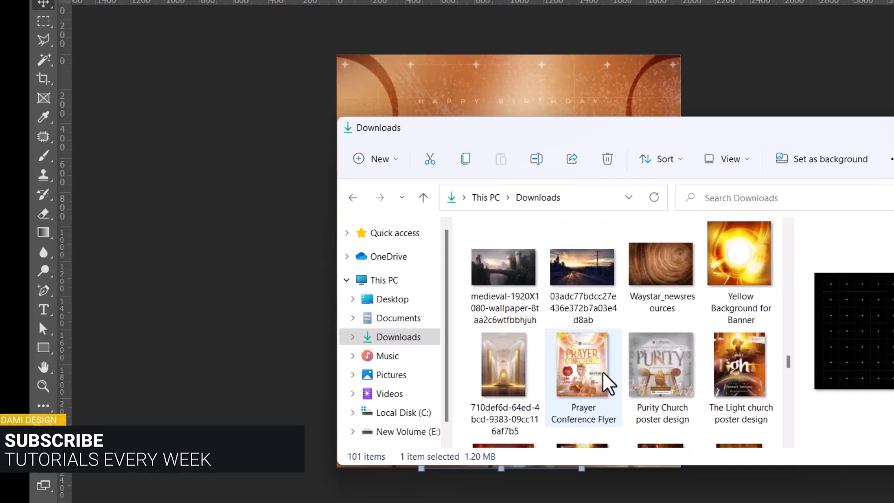
scroll(604, 373, up, 5)
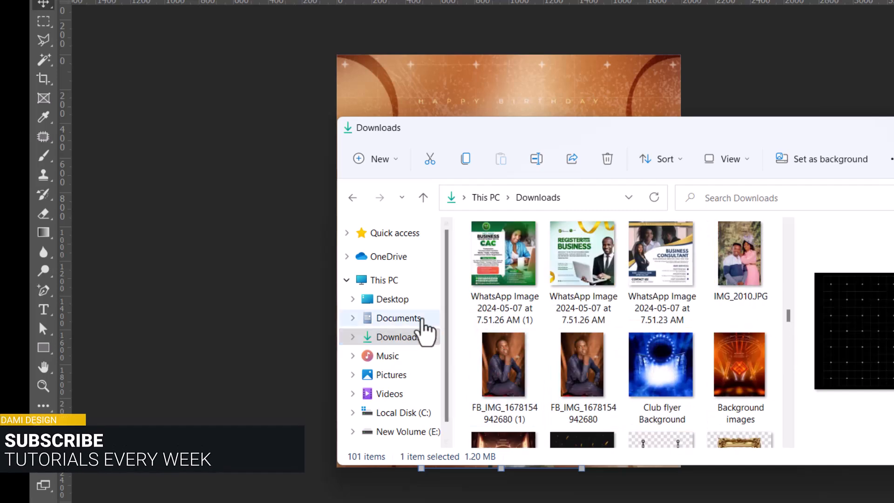
click(422, 321)
scroll(647, 330, down, 10)
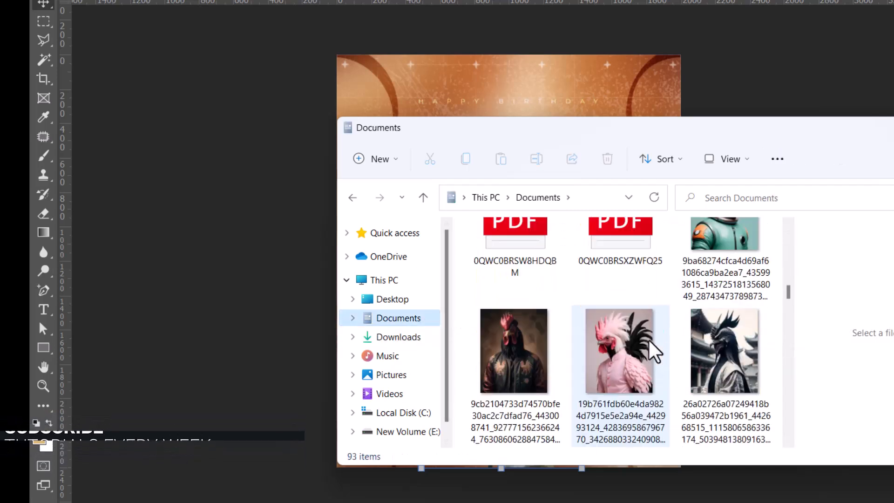
scroll(649, 335, down, 6)
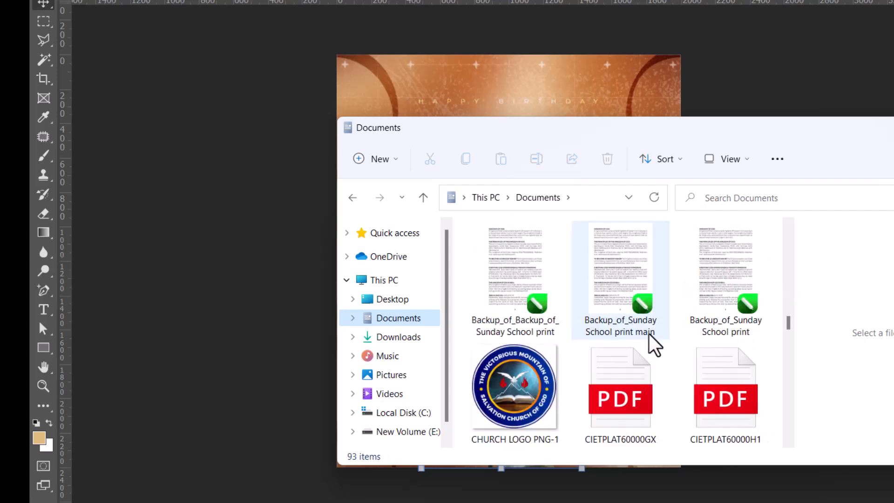
scroll(649, 333, down, 3)
scroll(649, 333, up, 1)
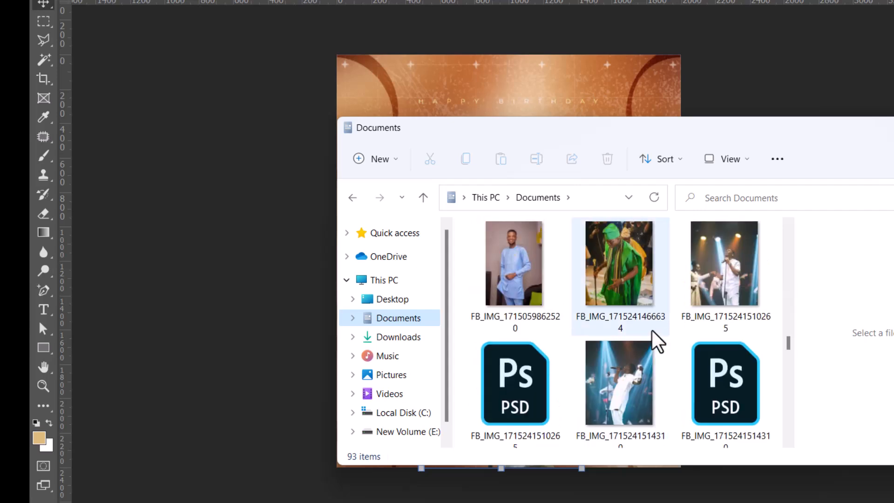
scroll(651, 331, down, 2)
scroll(651, 330, down, 1)
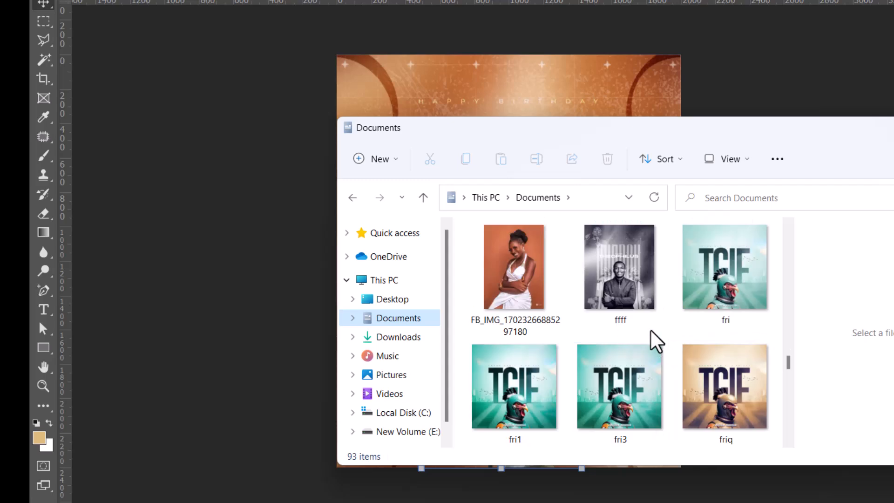
scroll(650, 330, down, 4)
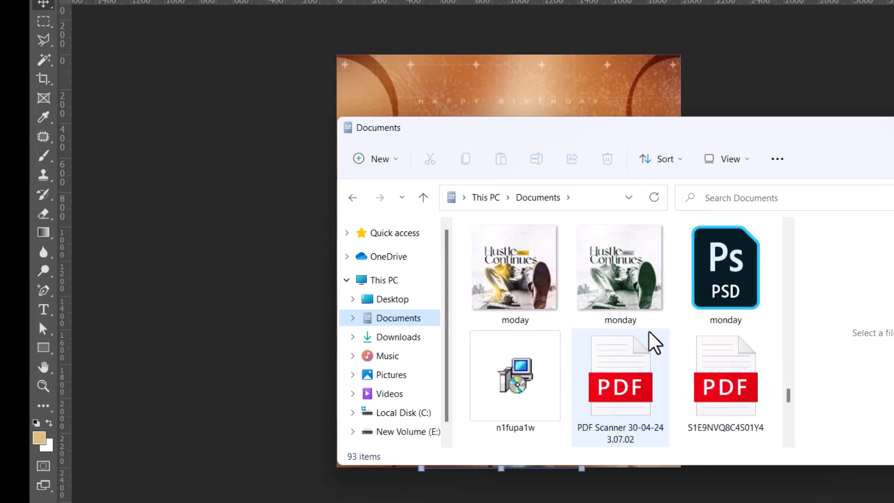
scroll(649, 330, down, 3)
scroll(577, 320, up, 1)
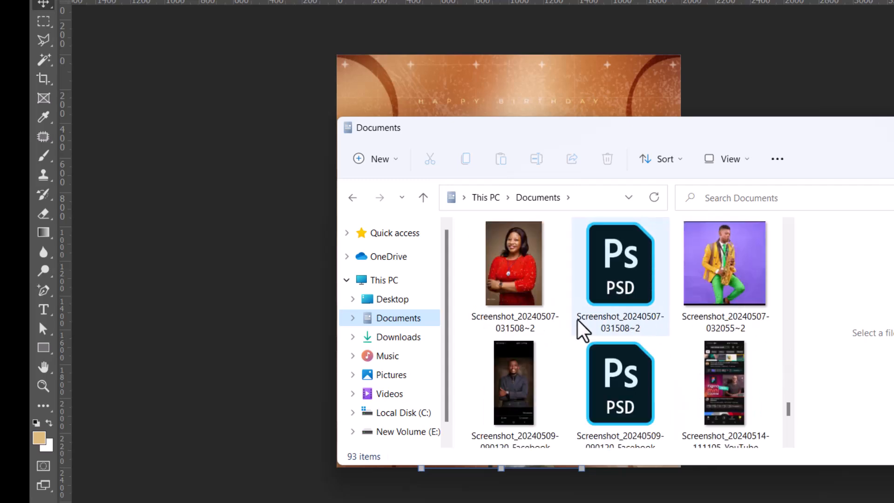
scroll(578, 320, down, 3)
scroll(586, 320, up, 10)
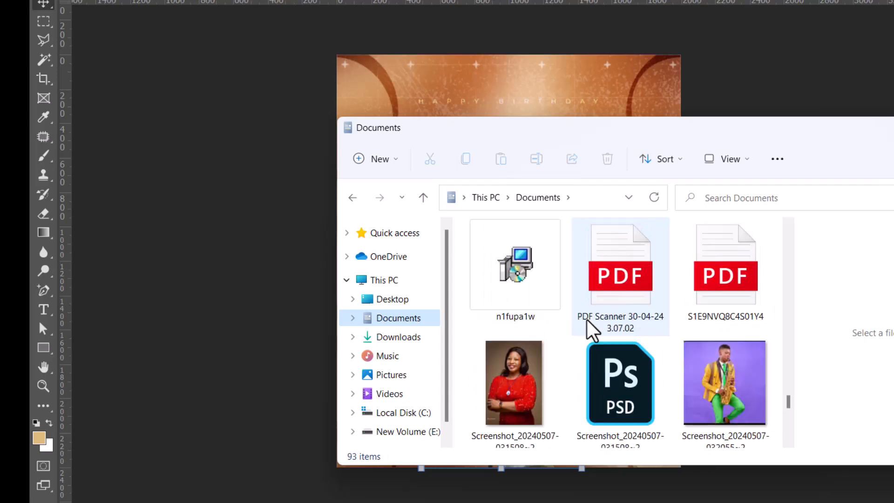
scroll(592, 326, up, 3)
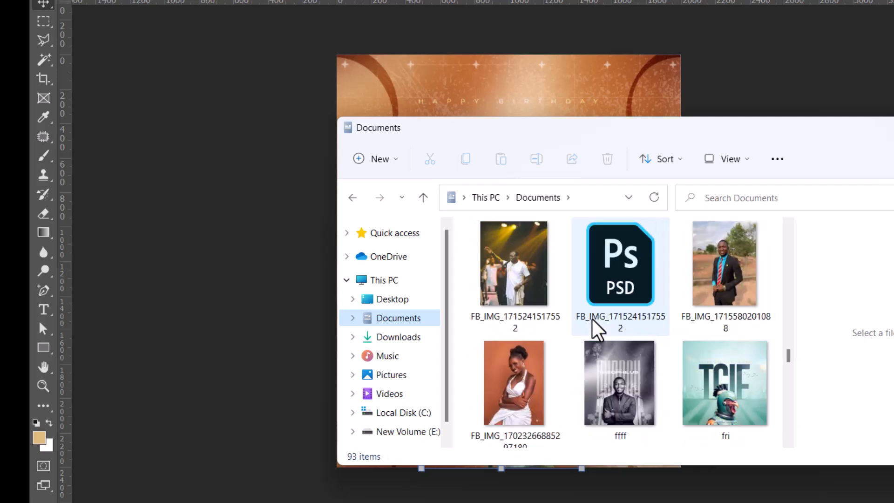
scroll(593, 320, up, 2)
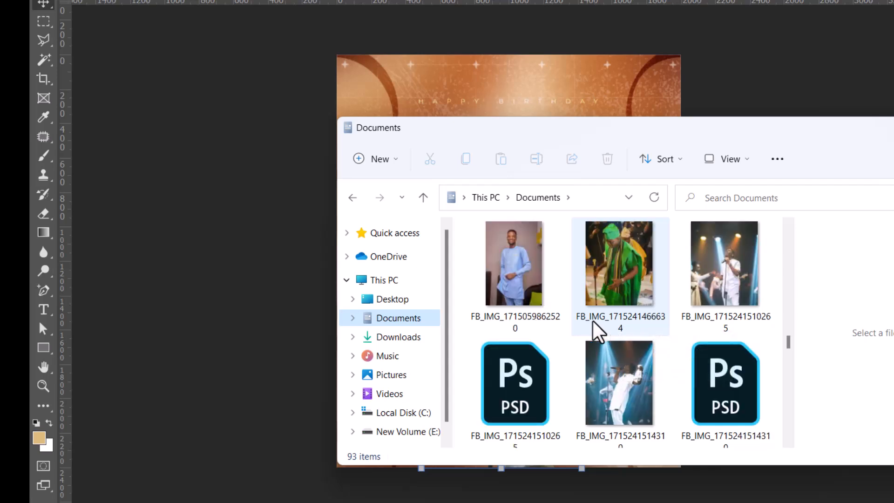
scroll(593, 320, up, 5)
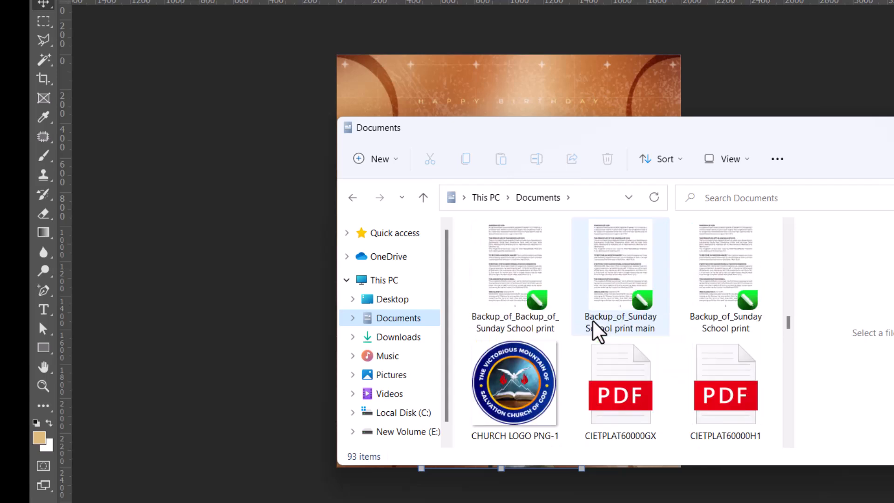
scroll(593, 321, up, 8)
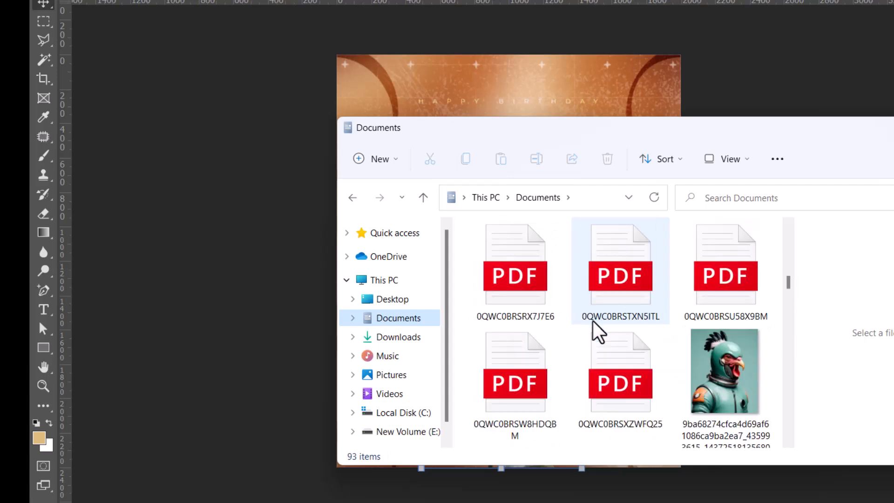
scroll(593, 321, up, 6)
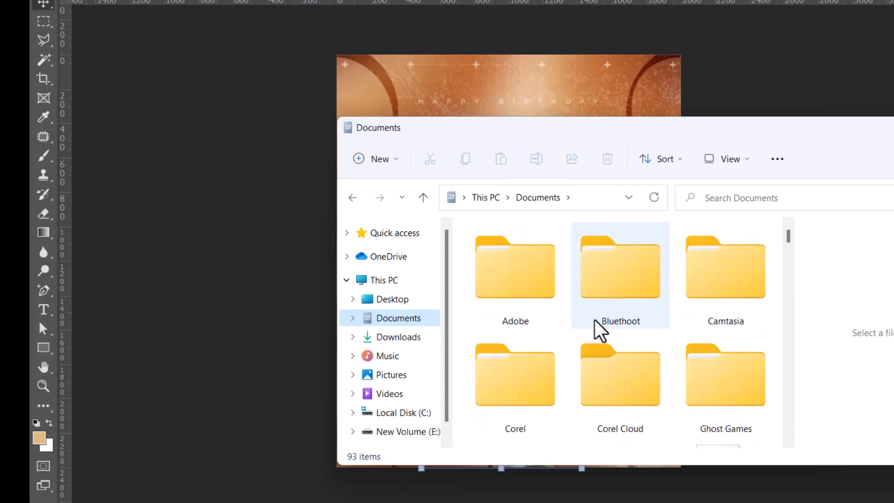
scroll(594, 320, down, 2)
scroll(593, 320, down, 10)
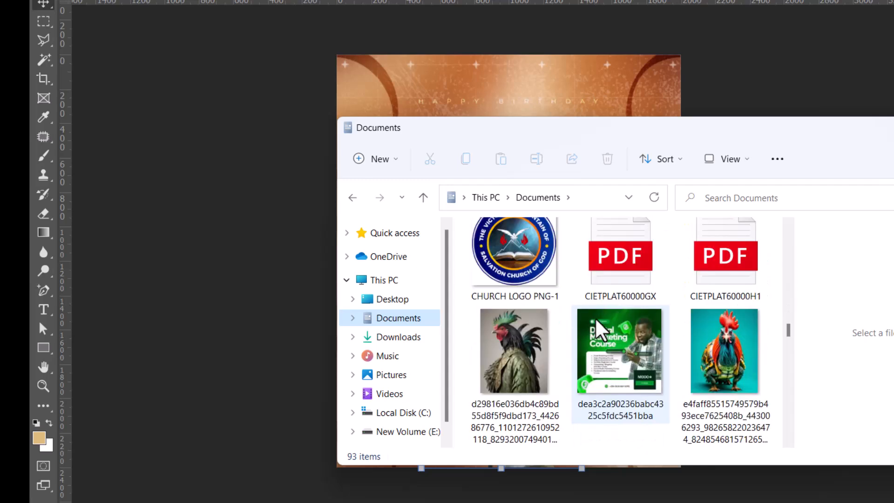
scroll(599, 316, down, 1)
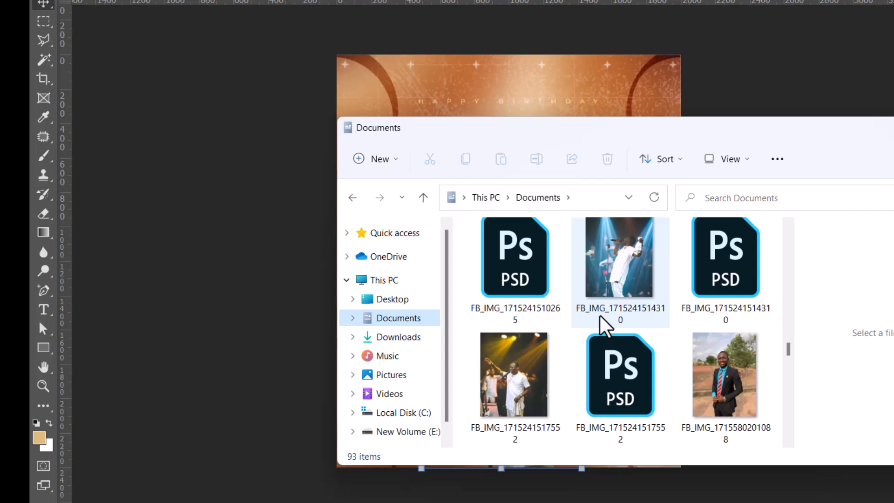
scroll(600, 314, down, 1)
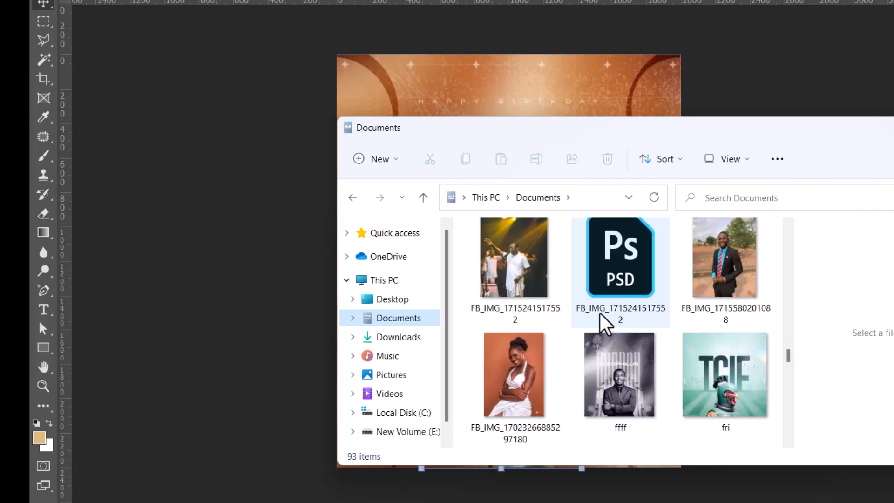
scroll(601, 310, down, 4)
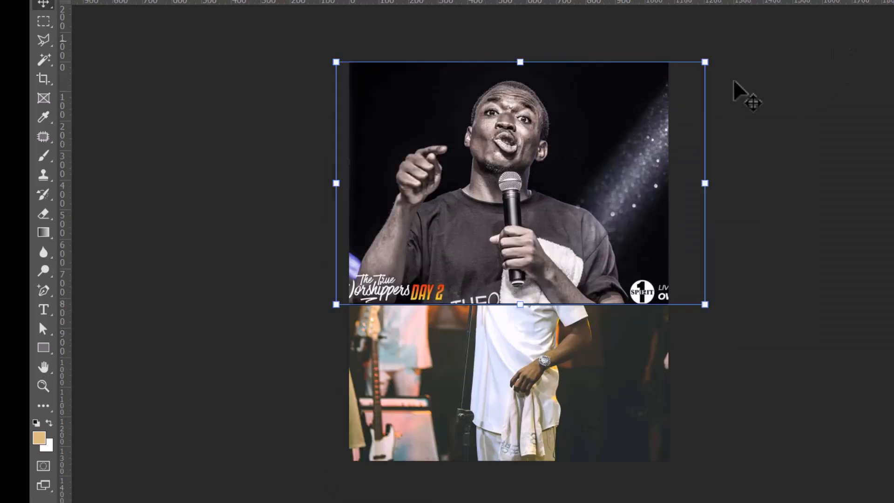
Place the microphone singer photo into the poster's top-left circle, then ready a larger brush
drag(557, 226, 796, 2)
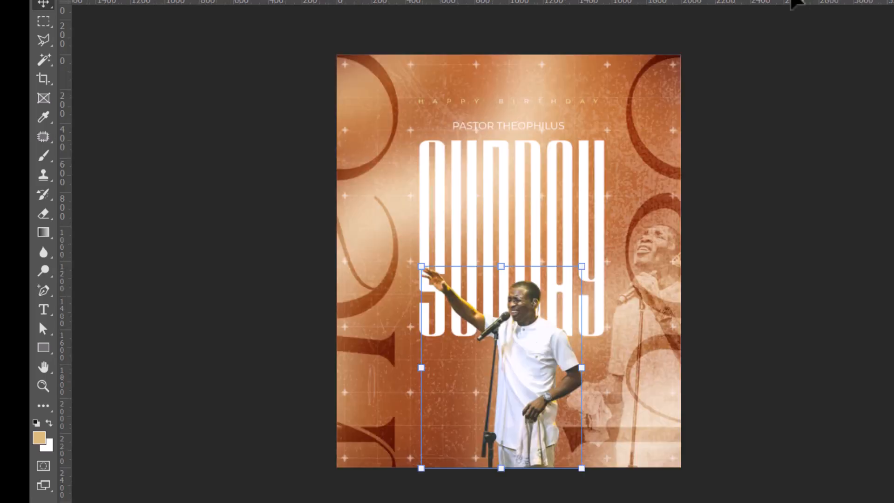
drag(791, 2, 458, 123)
drag(409, 135, 407, 127)
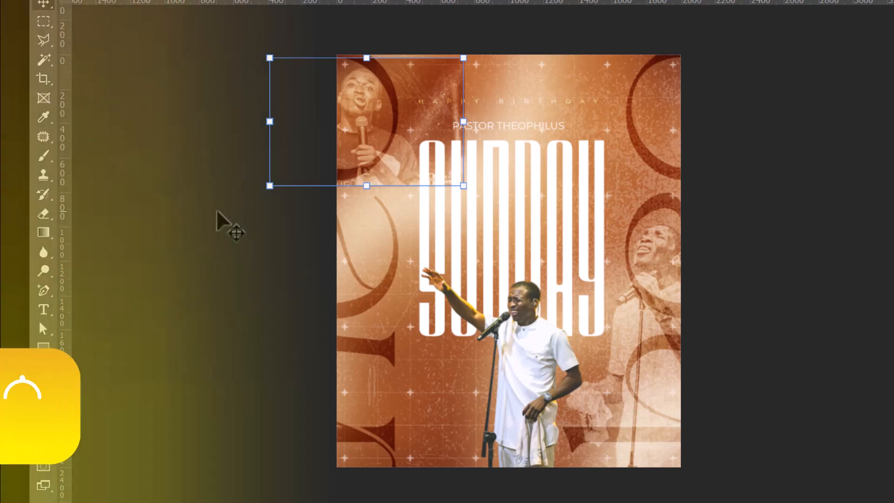
key(Return)
key(b)
key(bracketright)
key(bracketright)
key(bracketright)
key(bracketright)
key(bracketright)
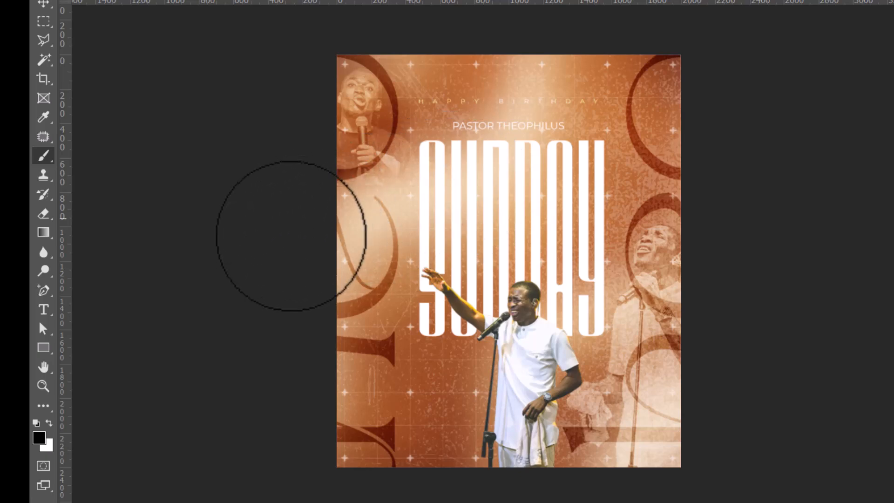
Shrink the top-left singer photo and fit it inside its circle, then use a smaller brush
click(45, 4)
scroll(412, 110, up, 4)
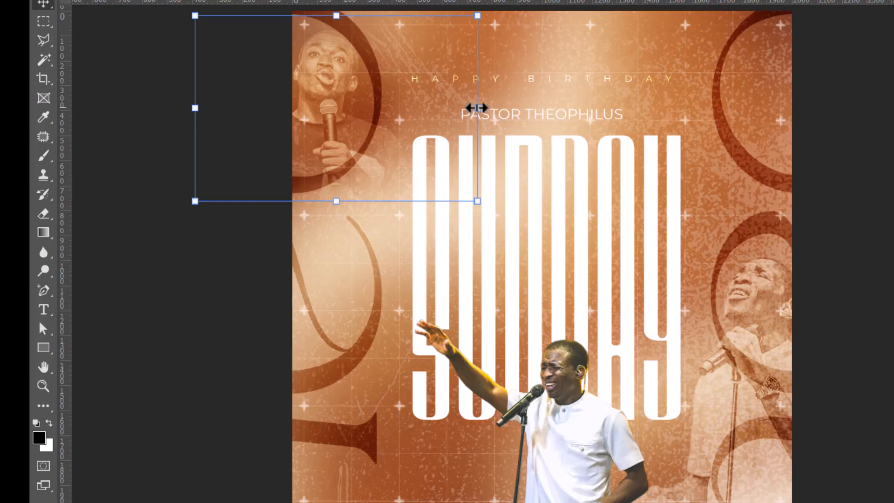
drag(474, 108, 451, 108)
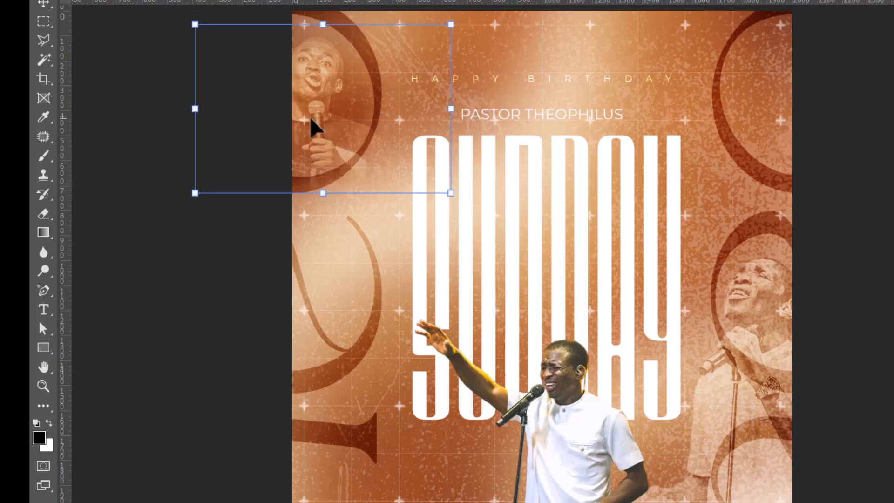
drag(310, 119, 316, 114)
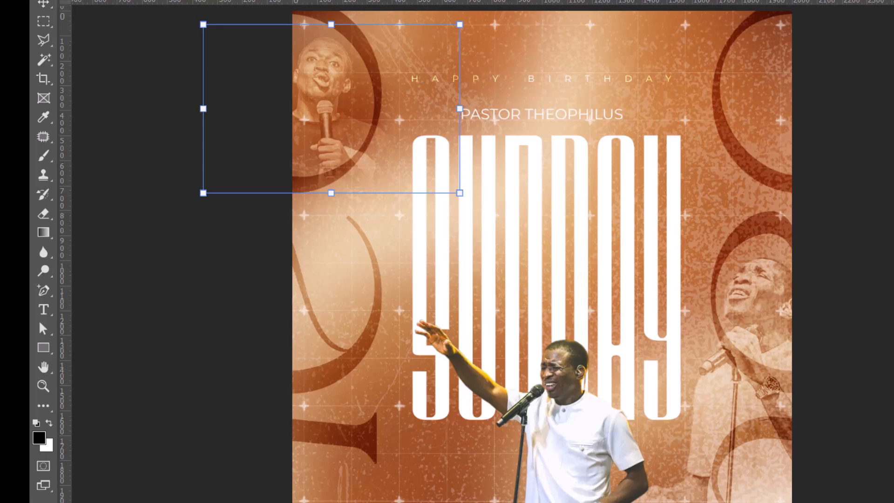
key(b)
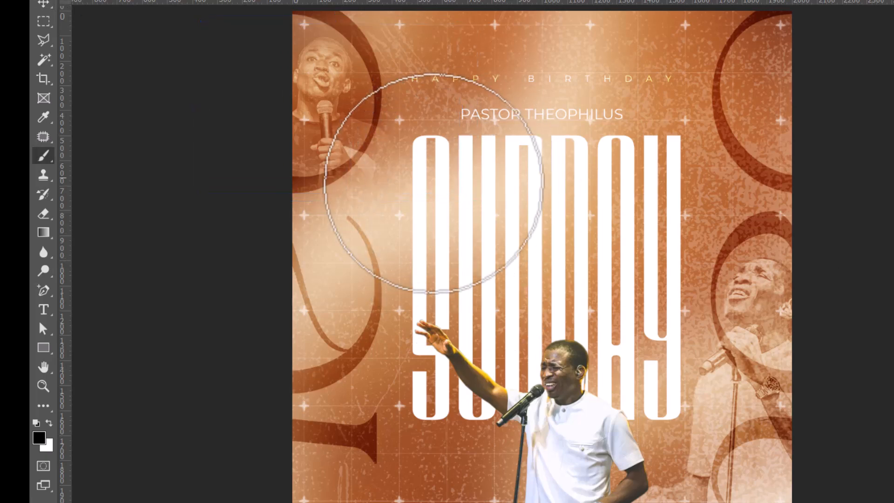
key(bracketleft)
key(bracketleft)
key(bracketleft)
key(bracketleft)
key(bracketleft)
key(bracketleft)
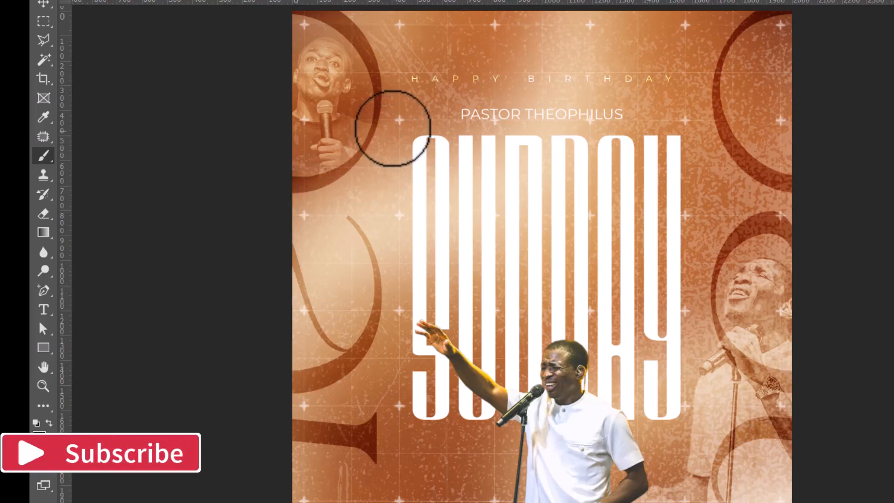
key(ctrl+minus)
key(z)
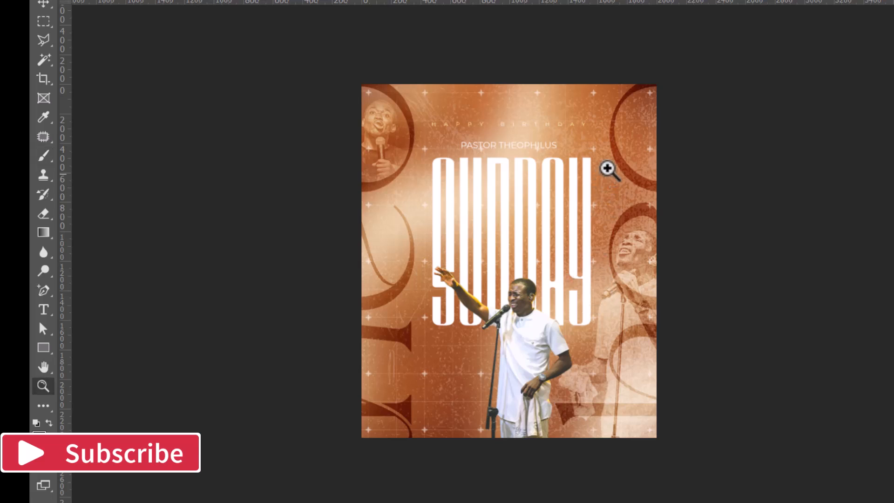
right_click(609, 168)
click(625, 171)
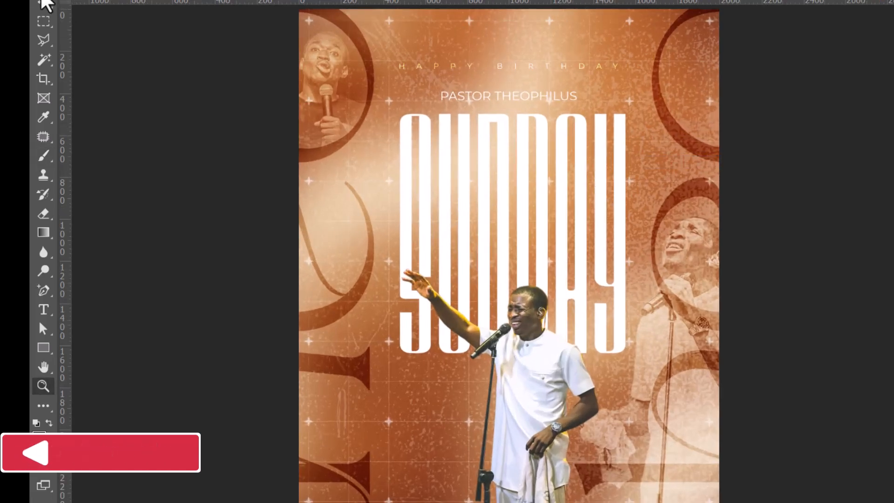
click(44, 4)
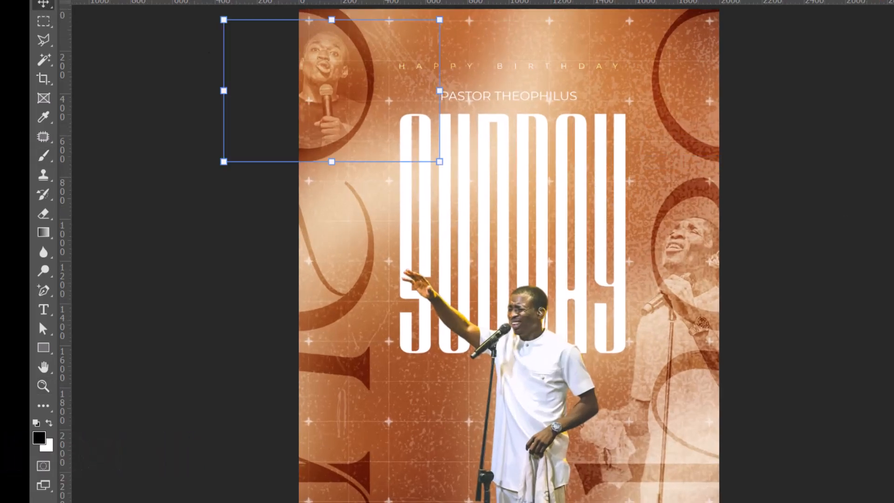
click(890, 298)
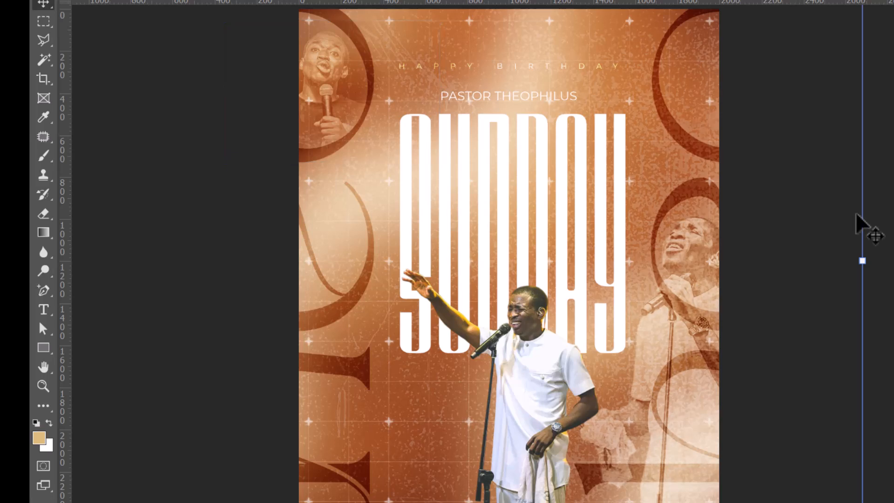
click(797, 169)
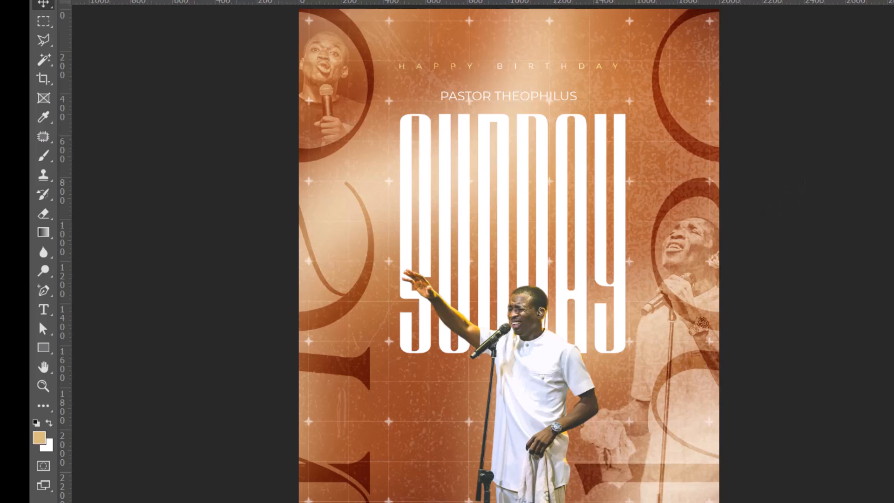
click(329, 88)
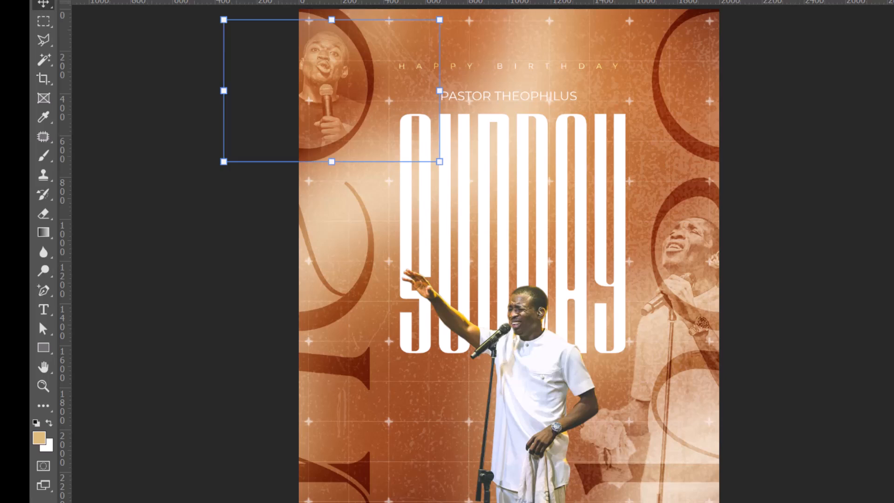
click(344, 200)
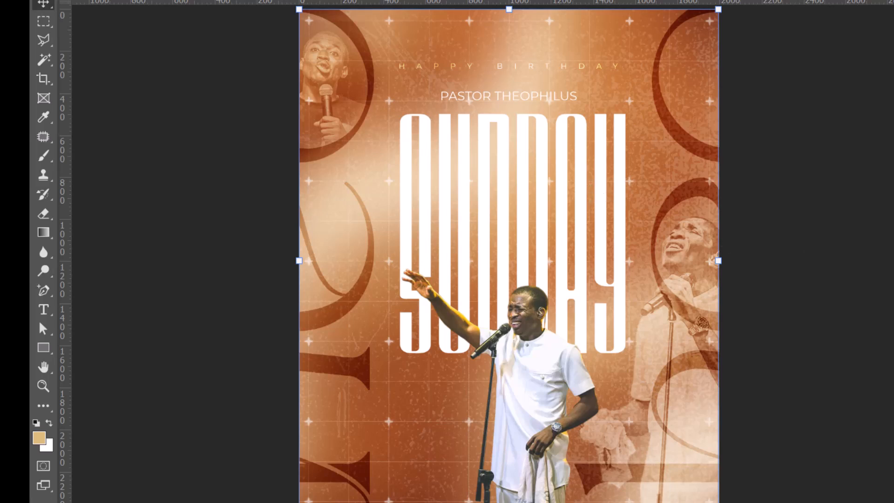
In the Camera Raw Filter, raise Contrast to +16, Texture to +15, Vibrance to +11 and set Blacks to -5
click(230, 0)
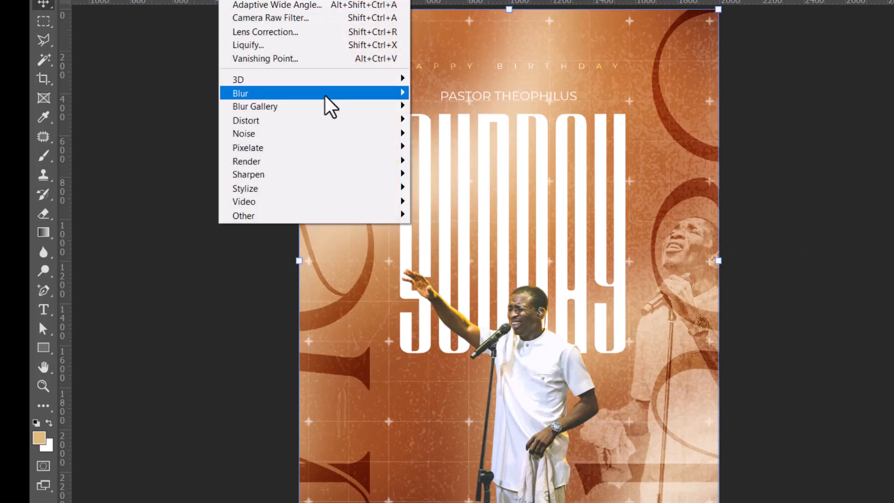
click(278, 18)
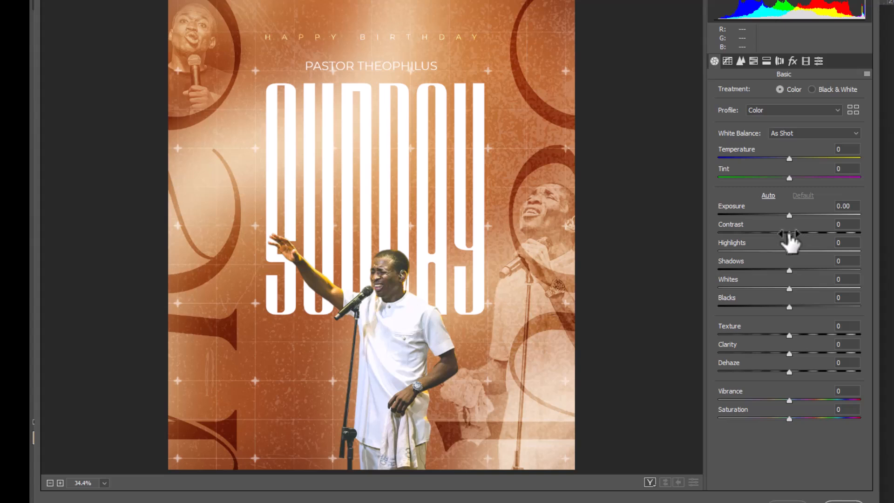
drag(790, 234, 800, 233)
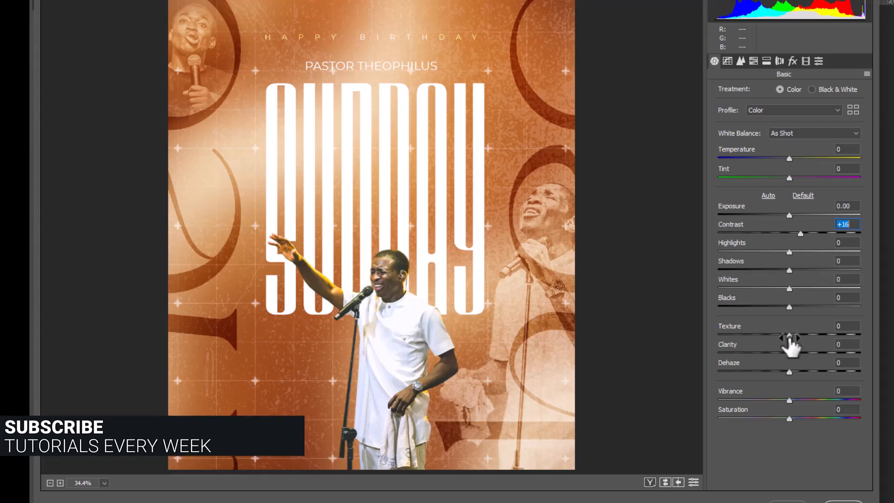
drag(790, 336, 797, 354)
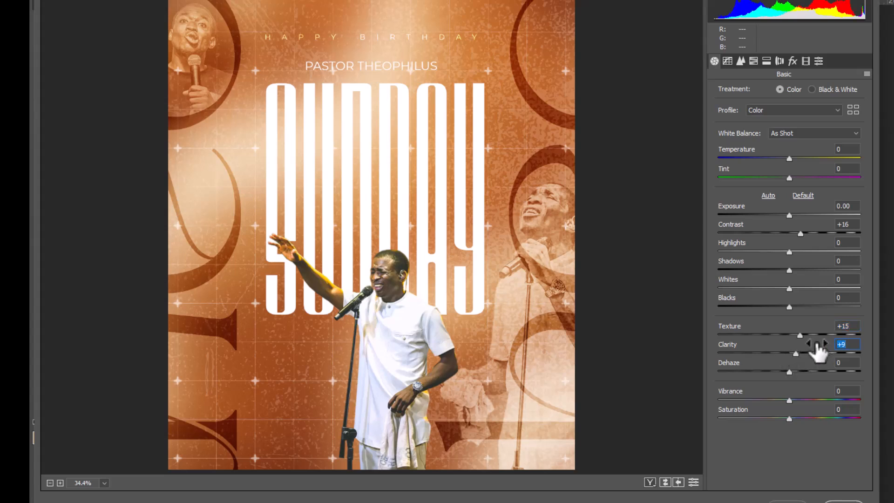
drag(790, 305, 785, 311)
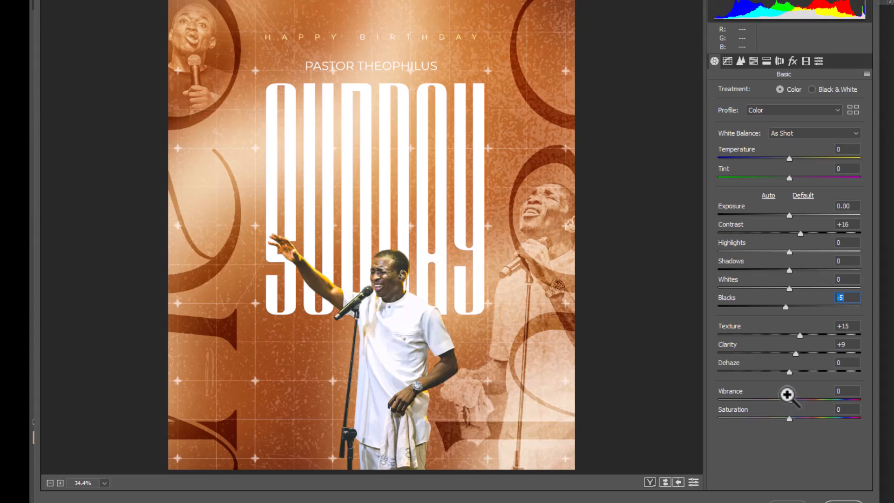
drag(787, 402, 796, 401)
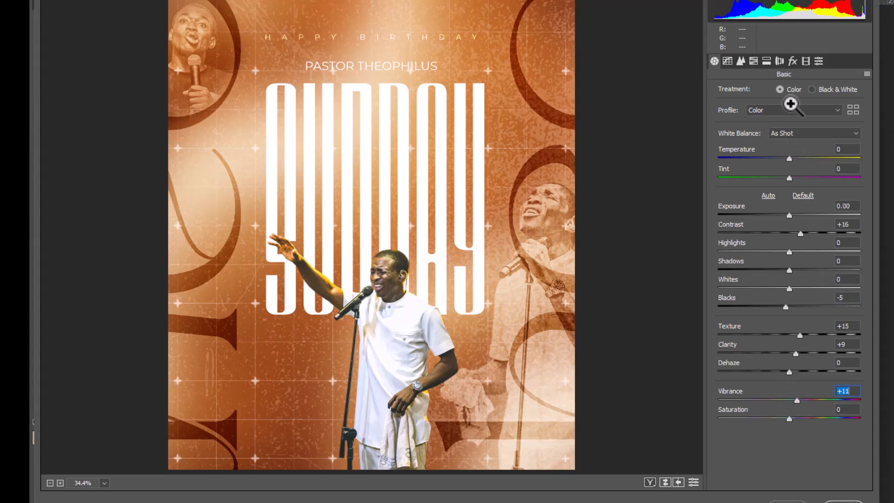
Add a -9 vignette and grain 55, then apply the Camera Raw adjustments
click(794, 62)
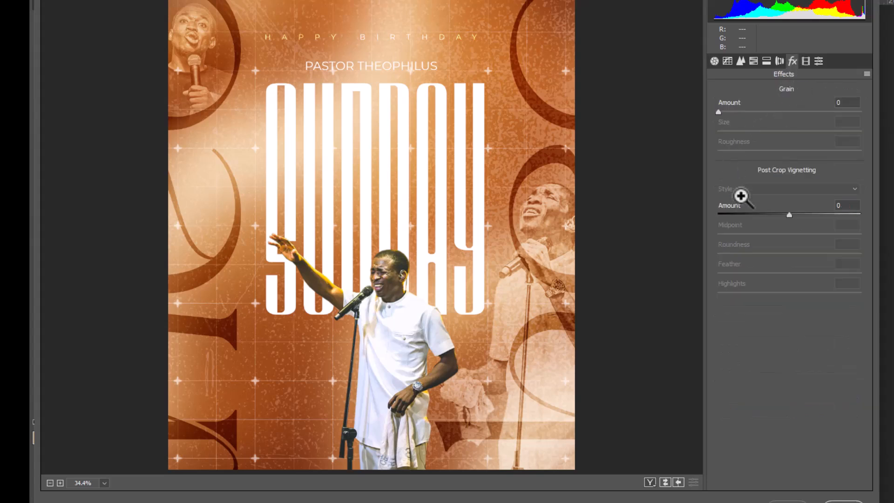
drag(787, 214, 781, 215)
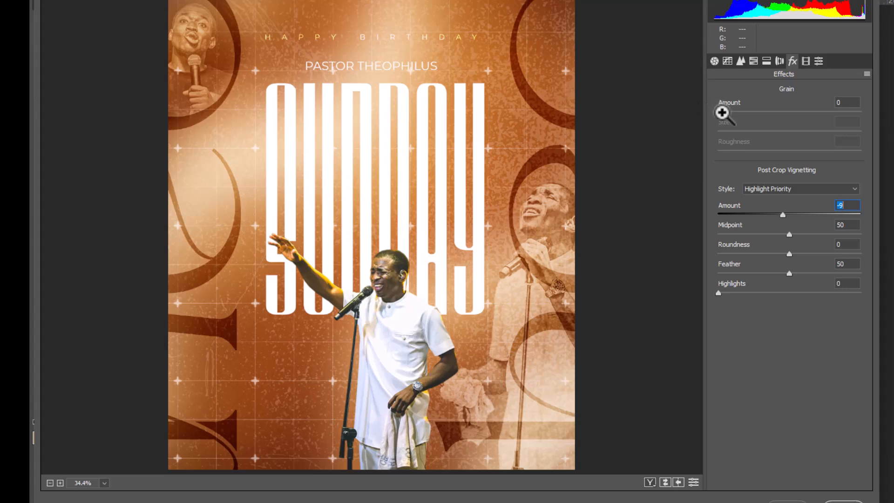
drag(718, 113, 796, 126)
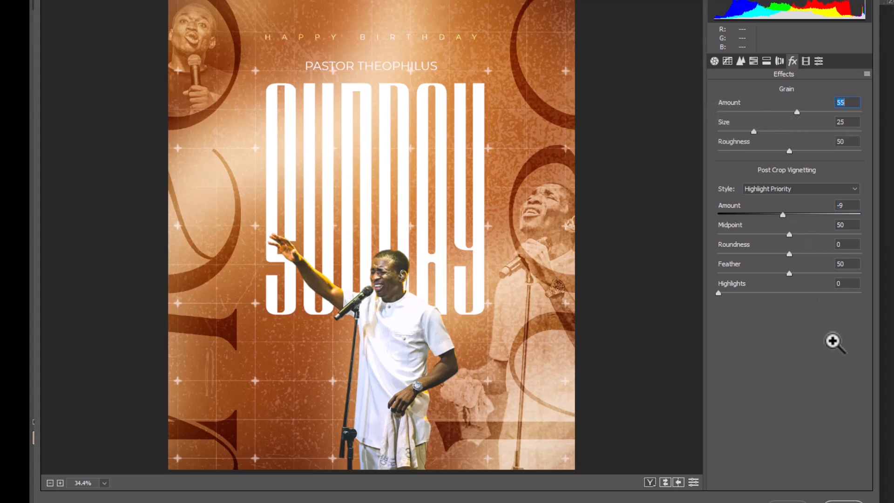
click(838, 498)
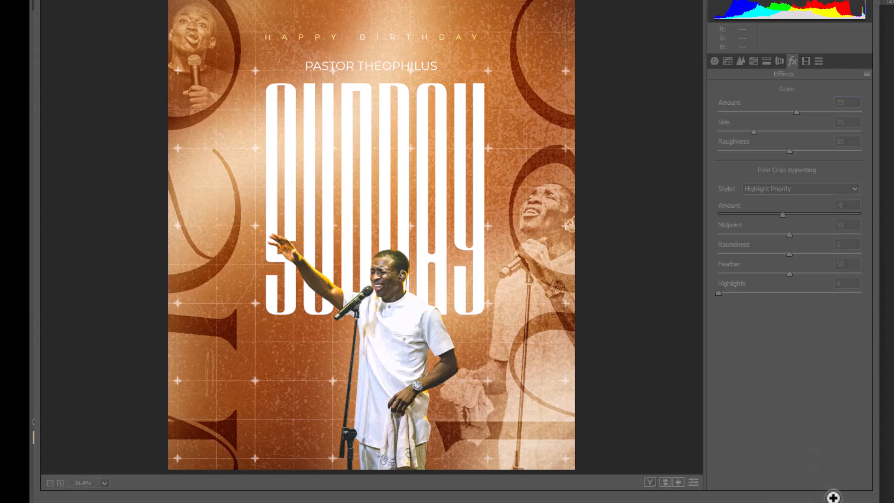